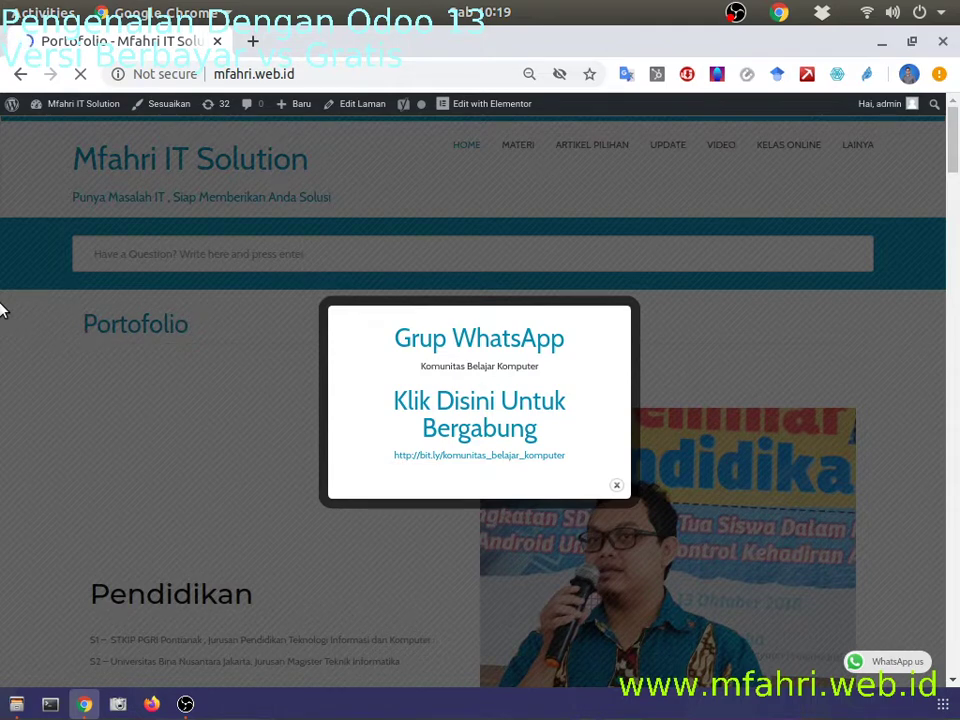
Dismiss the WhatsApp group pop-up on the home page and open the Kelas Online site.
scroll(2, 310, "down", 5)
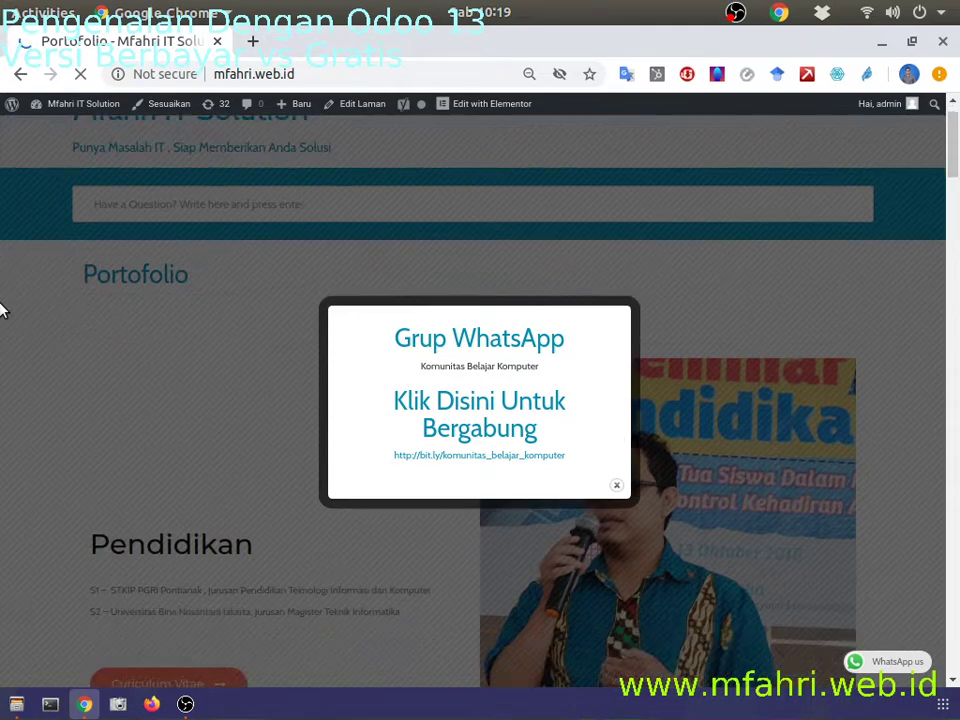
scroll(2, 310, "up", 4)
scroll(2, 310, "down", 2)
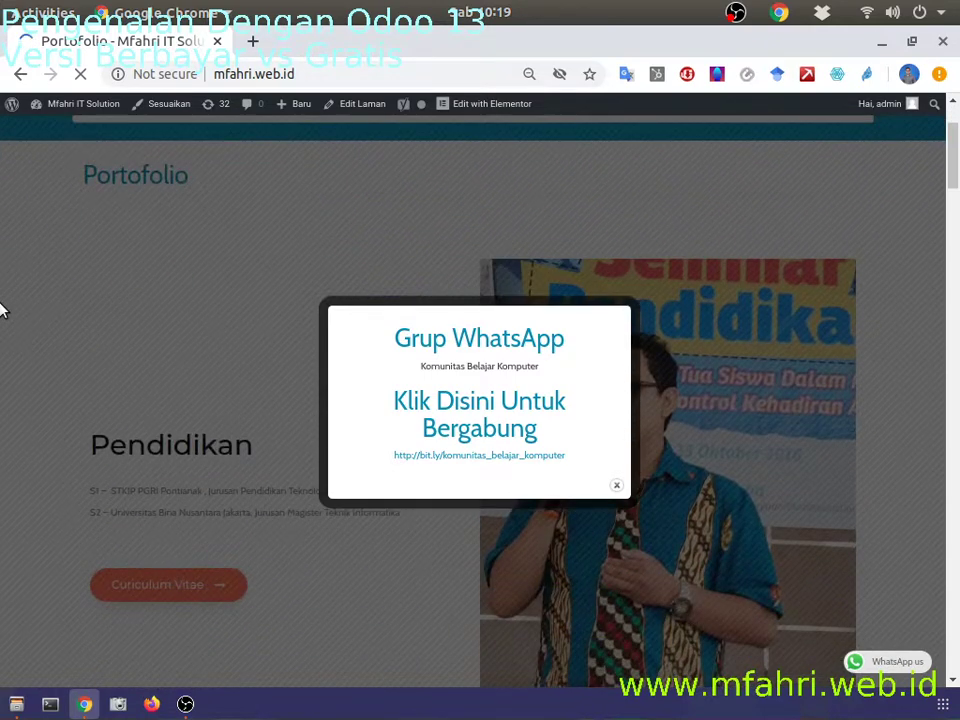
scroll(2, 310, "up", 2)
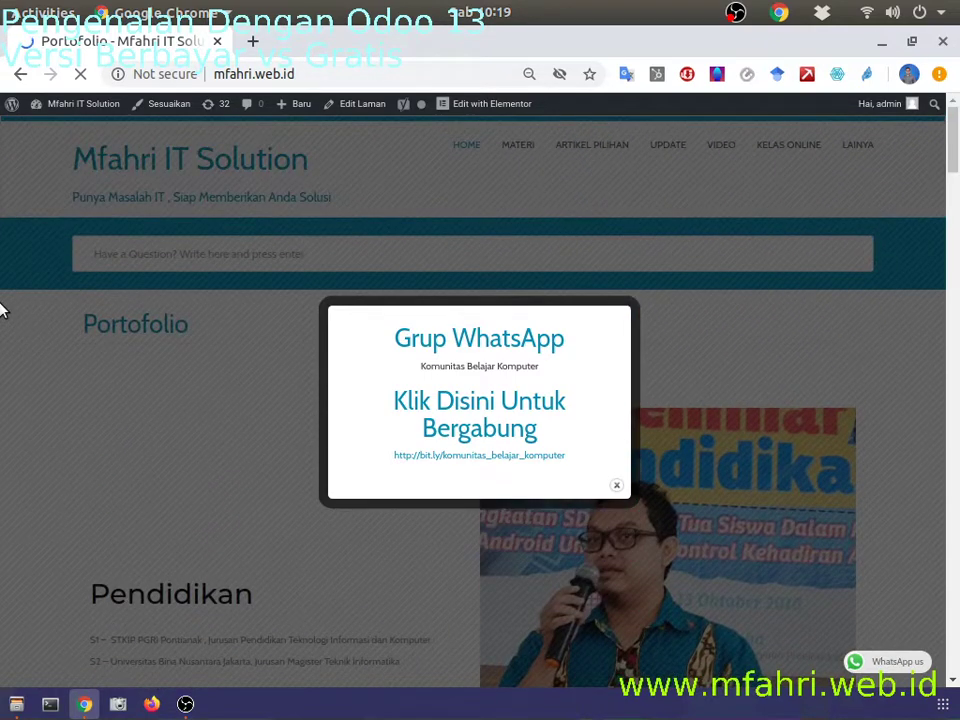
left_click(285, 74)
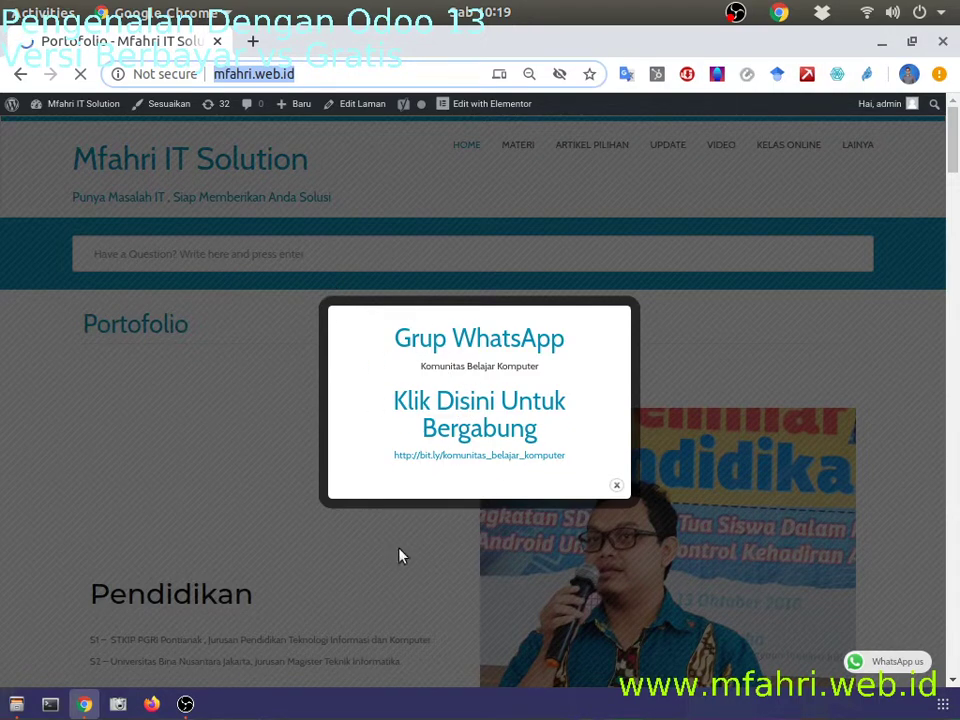
left_click(177, 393)
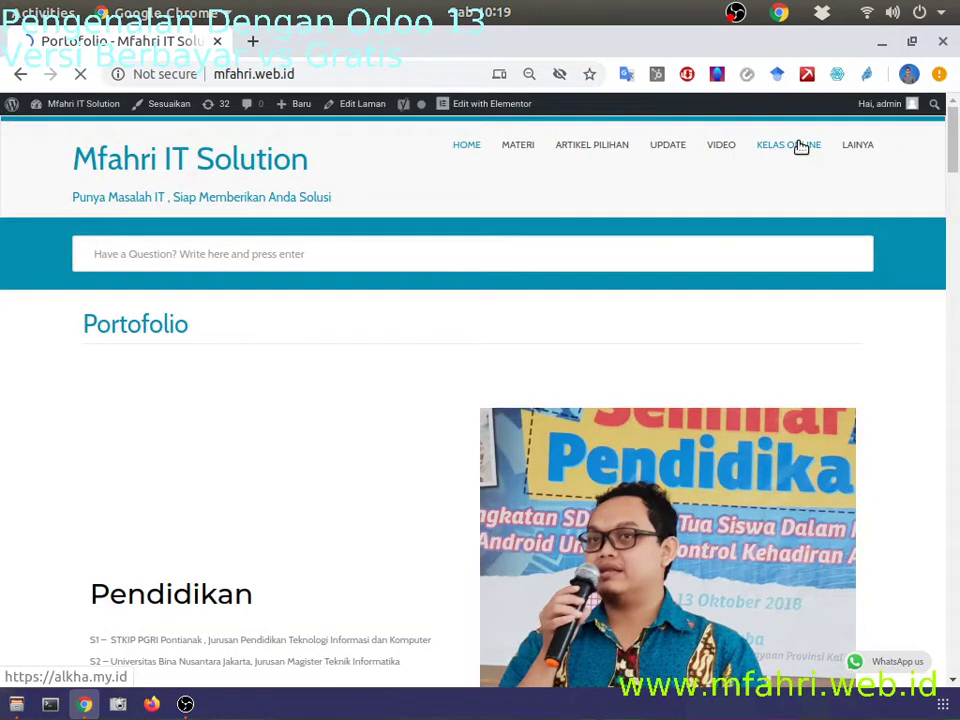
left_click(801, 147)
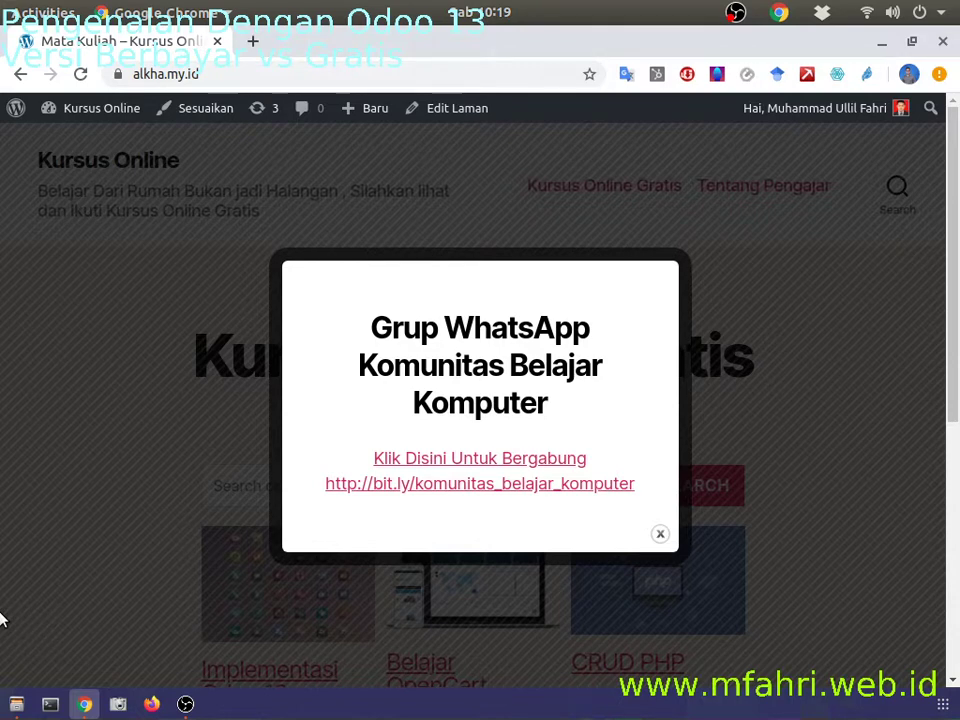
Dismiss the WhatsApp group pop-up and look through the free online courses on offer.
left_click(2, 618)
scroll(148, 407, "down", 2)
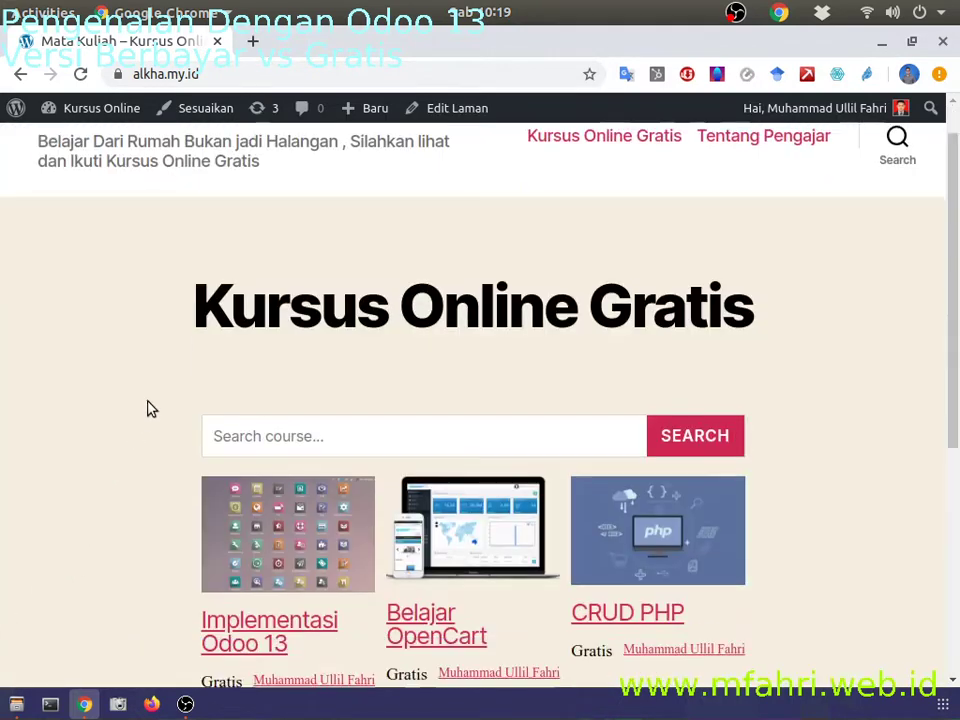
scroll(673, 613, "down", 1)
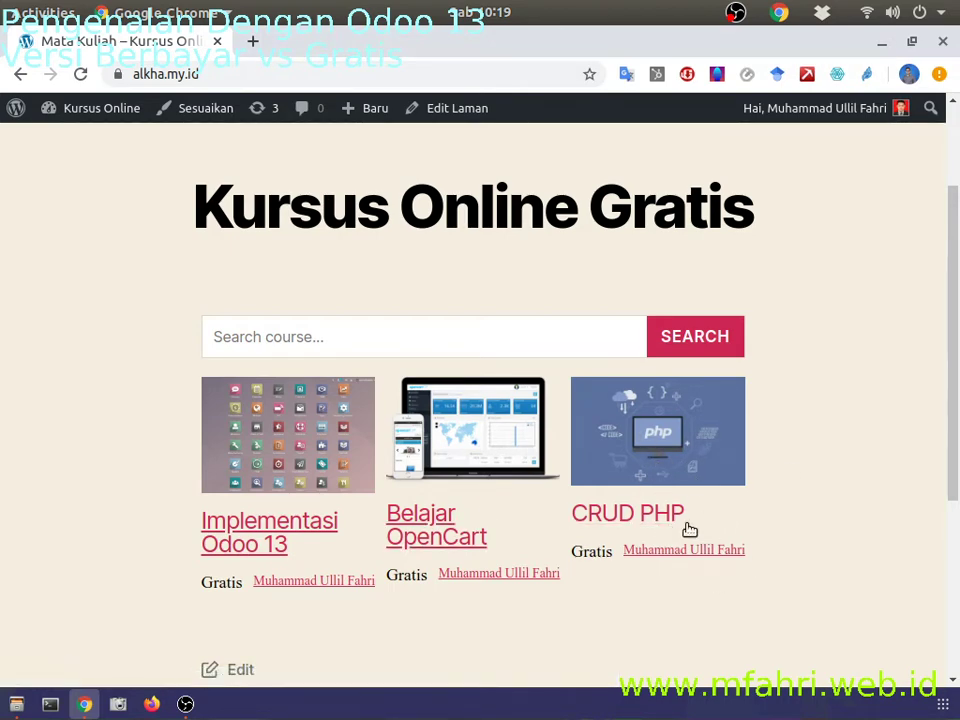
scroll(538, 572, "down", 1)
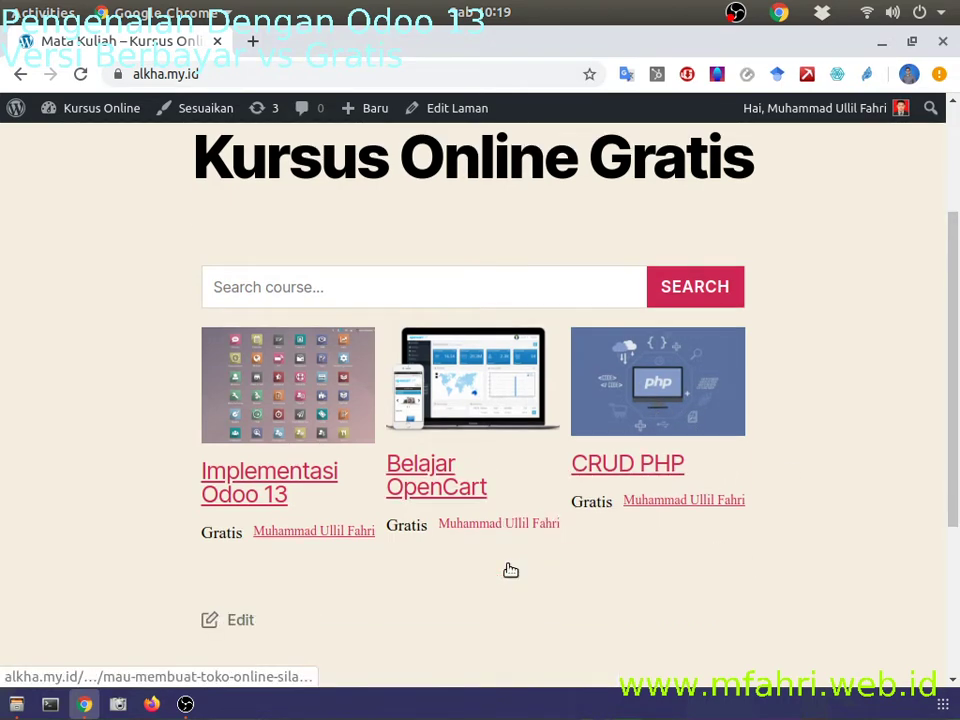
left_click(185, 704)
left_click(910, 38)
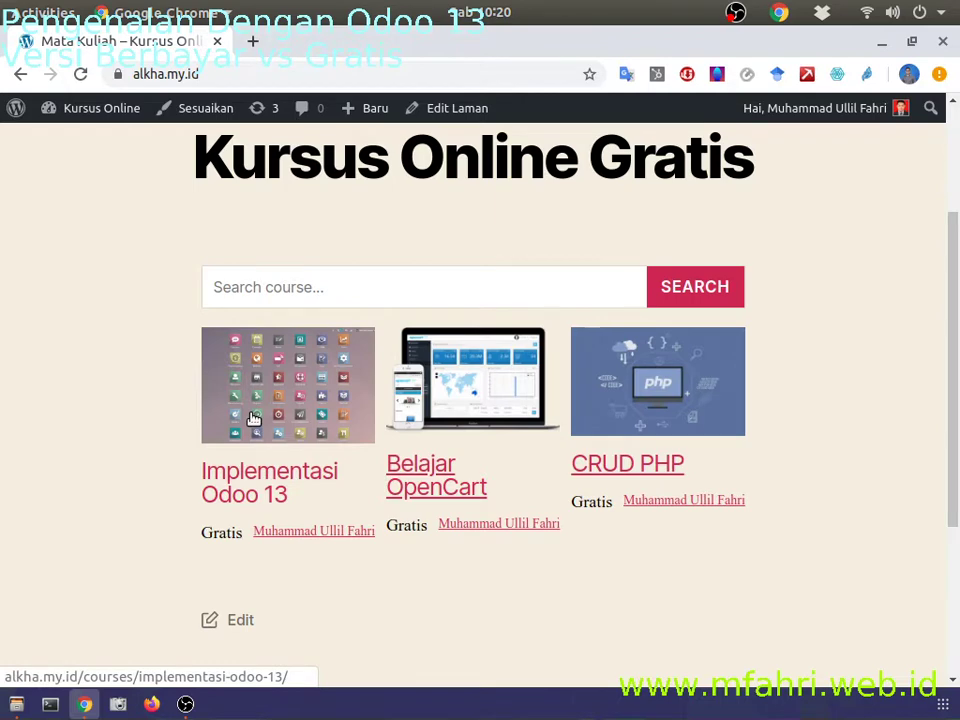
Open the Implementasi Odoo 13 course and dismiss the pop-up covering its page.
scroll(250, 460, "up", 2)
scroll(253, 495, "down", 1)
left_click(253, 485)
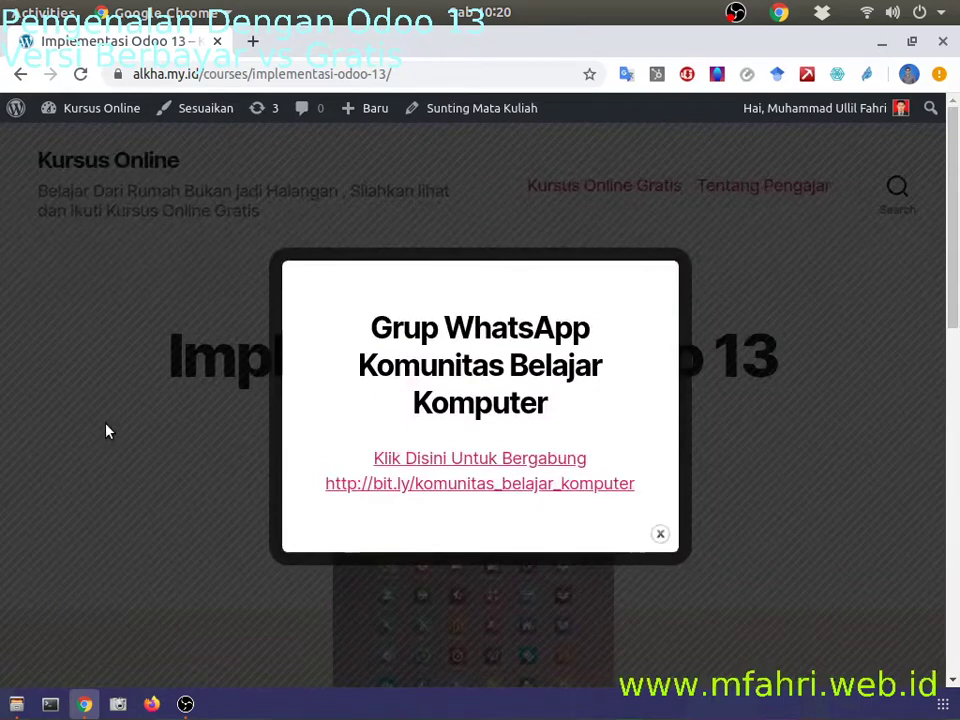
left_click(107, 431)
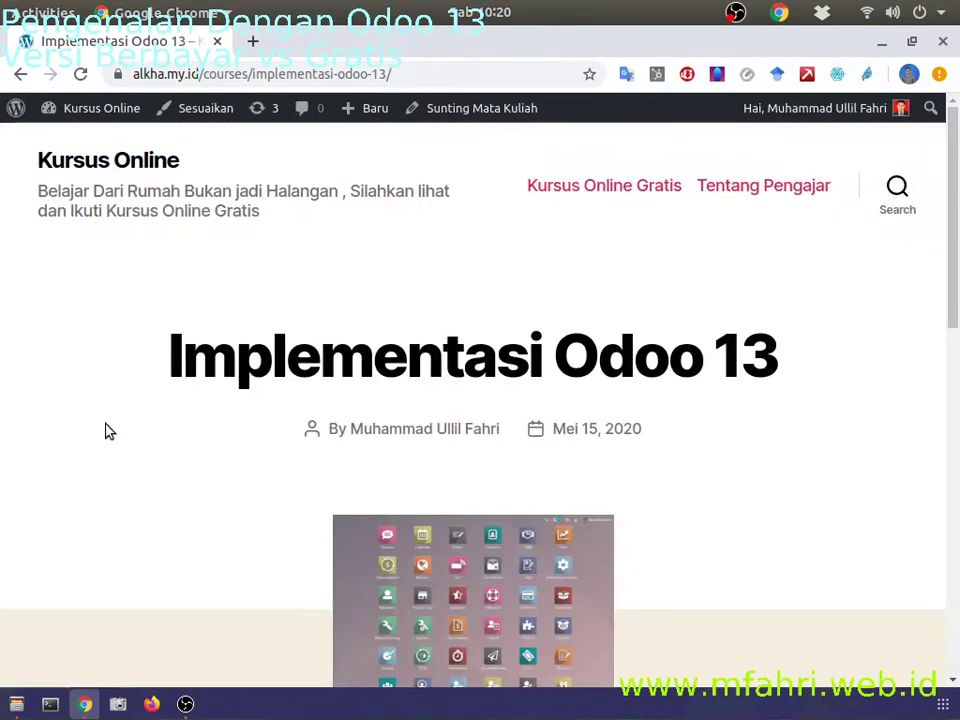
Read the course's overview description and open its curriculum.
scroll(109, 431, "down", 3)
scroll(107, 431, "down", 8)
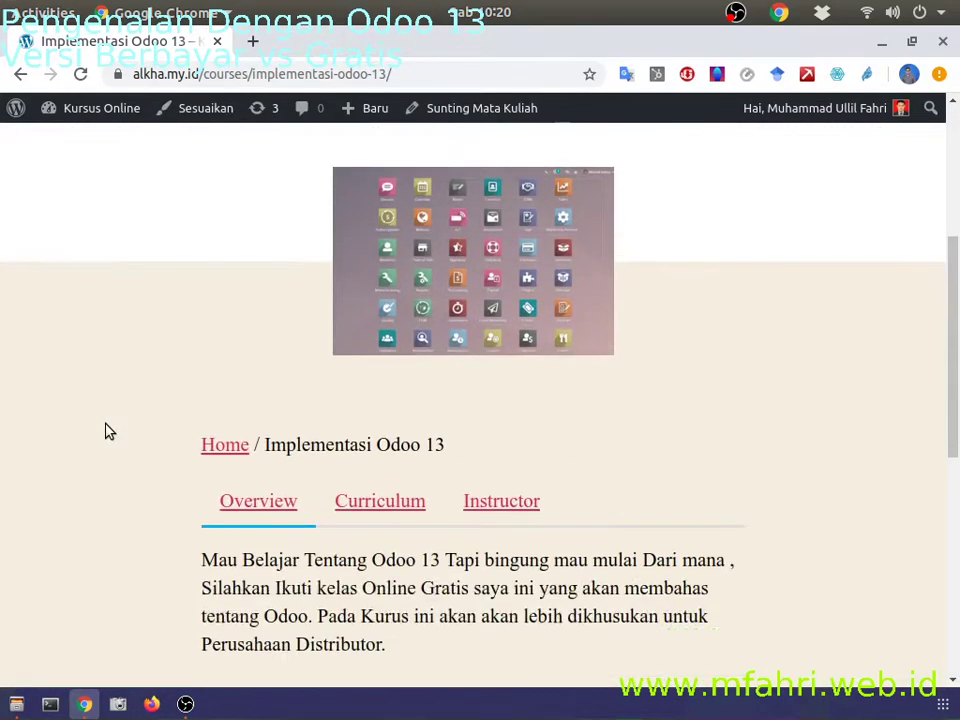
left_click_drag(201, 367, 392, 454)
left_click(386, 411)
scroll(384, 411, "down", 5)
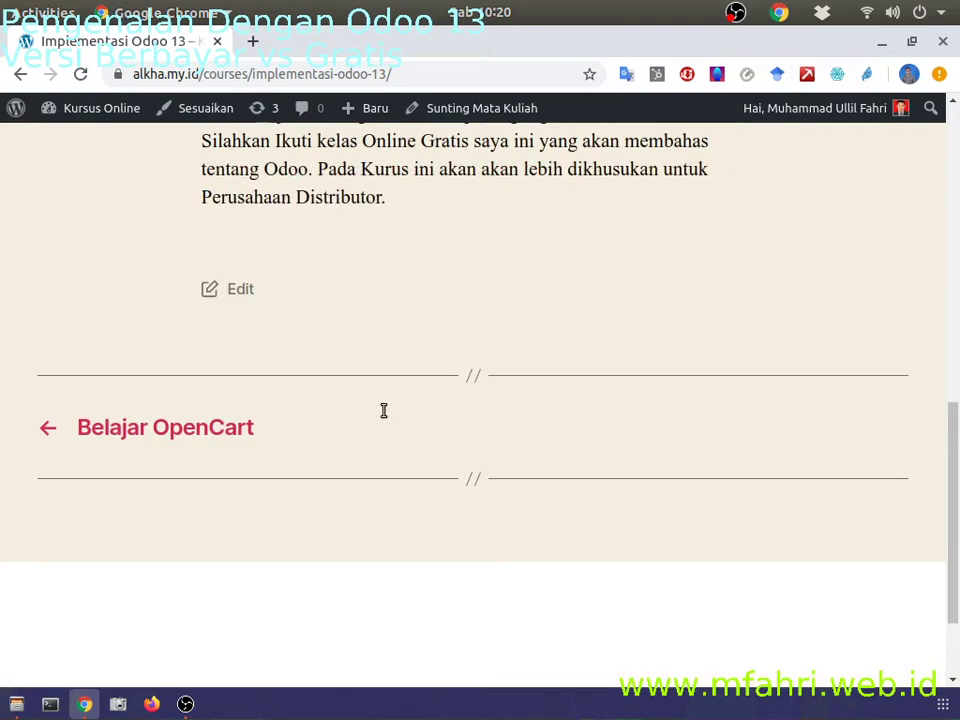
scroll(383, 409, "up", 7)
left_click(384, 412)
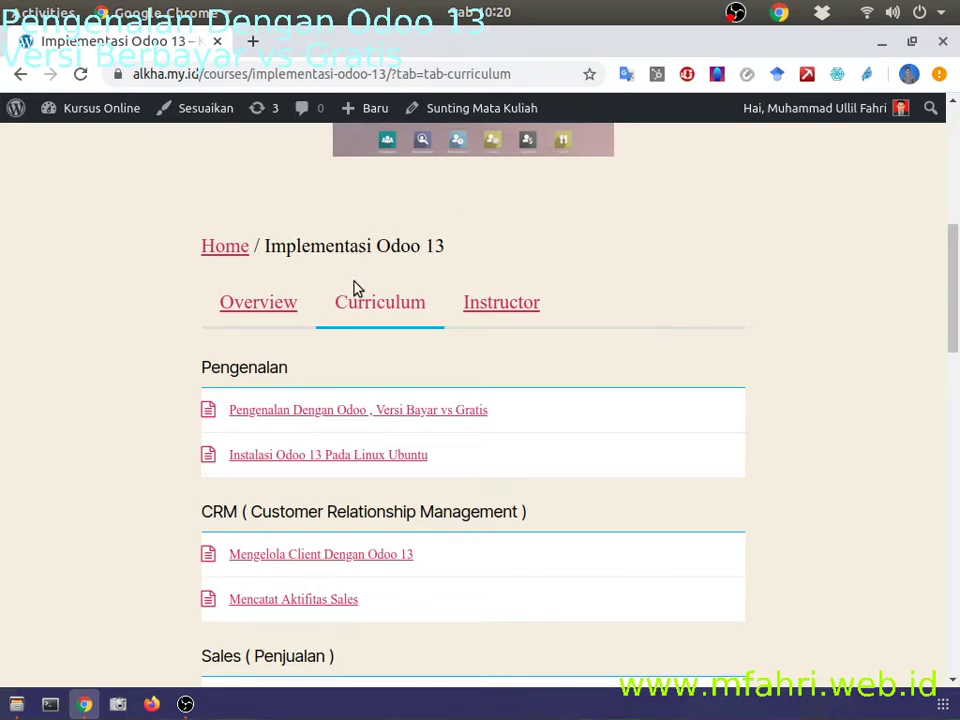
Review the lessons in the Pengenalan and CRM (Customer Relationship Management) sections of the curriculum.
scroll(794, 437, "down", 2)
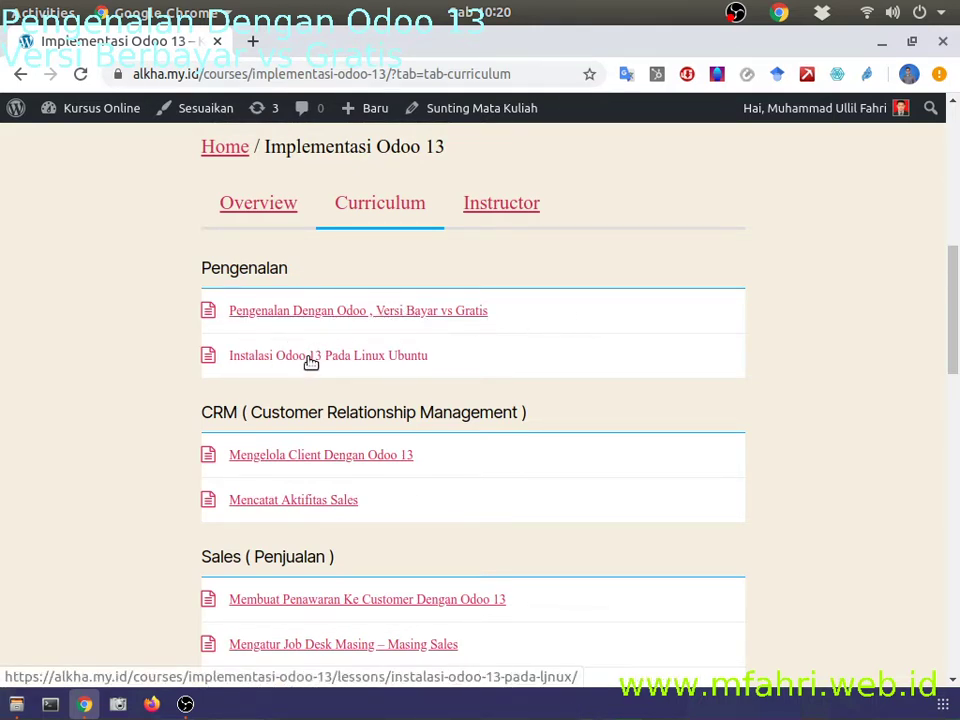
scroll(340, 345, "down", 1)
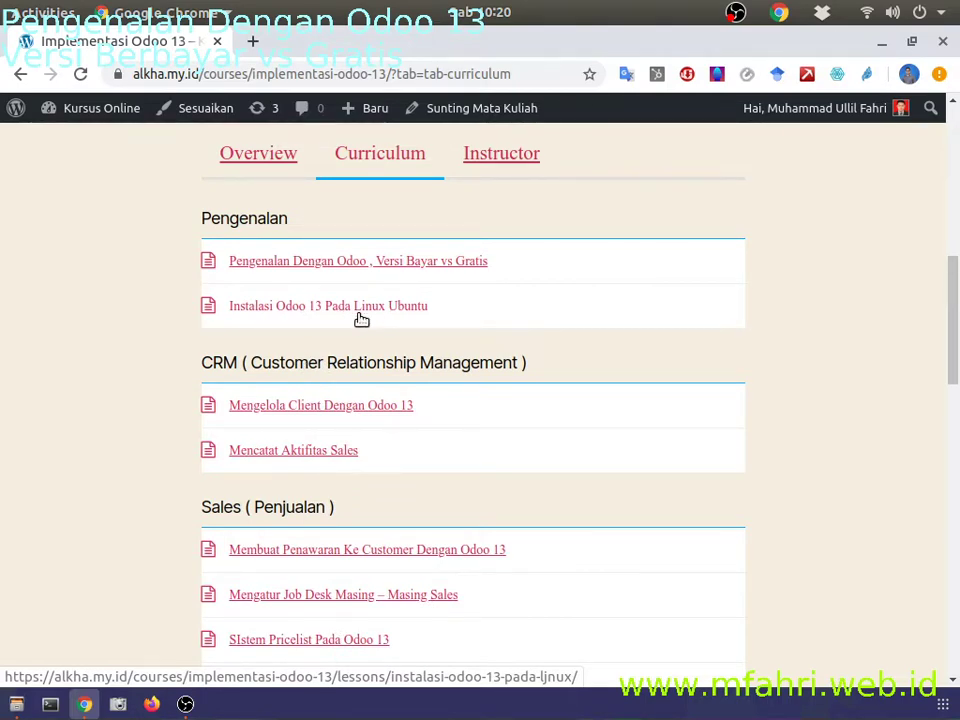
left_click_drag(208, 369, 405, 407)
left_click(400, 372)
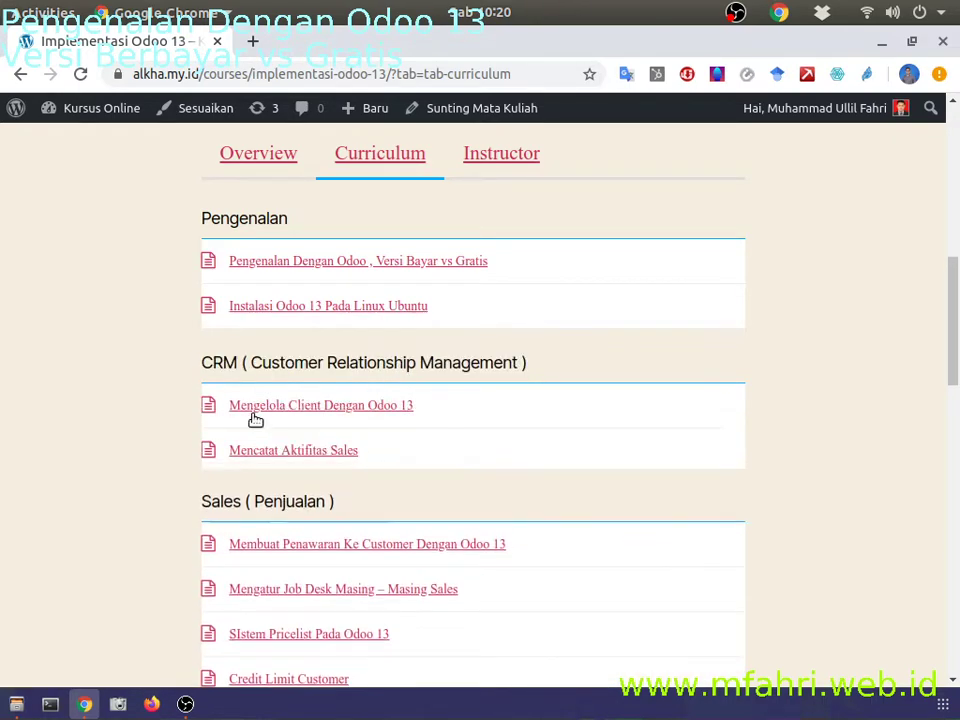
scroll(180, 415, "down", 2)
scroll(328, 294, "up", 1)
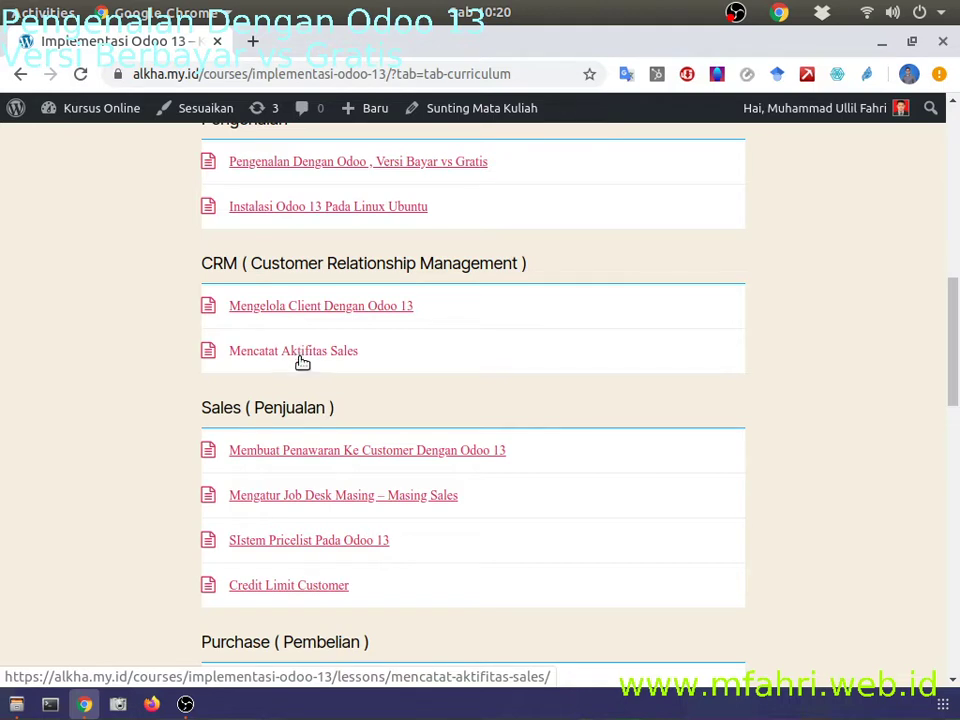
Review the Sales (Penjualan) lessons, from customer quotations to the customer credit limit.
scroll(285, 343, "down", 1)
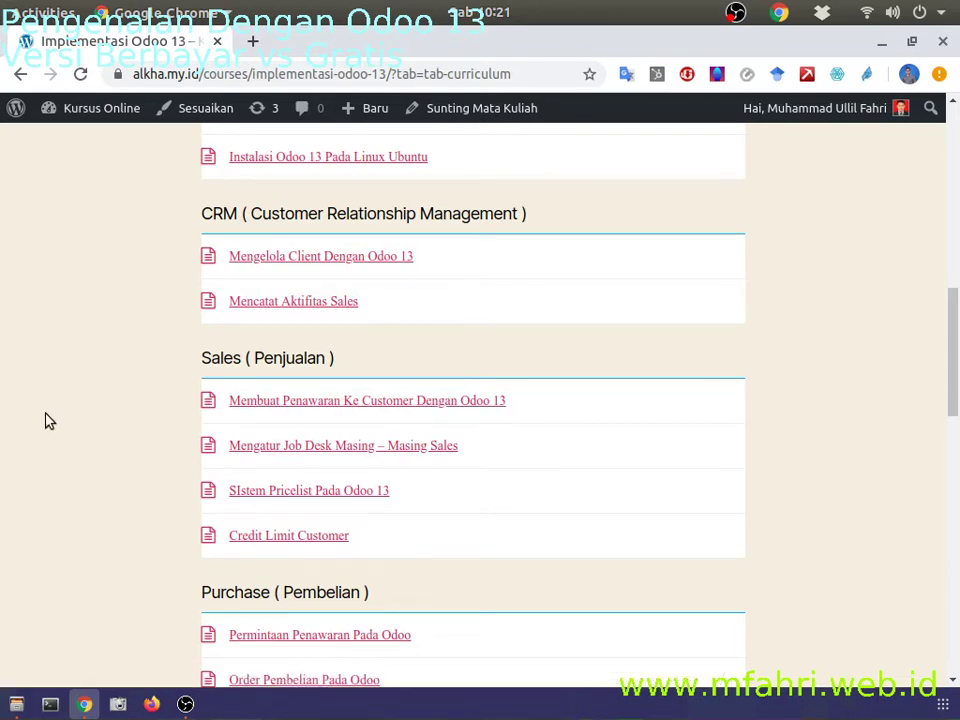
scroll(47, 420, "down", 1)
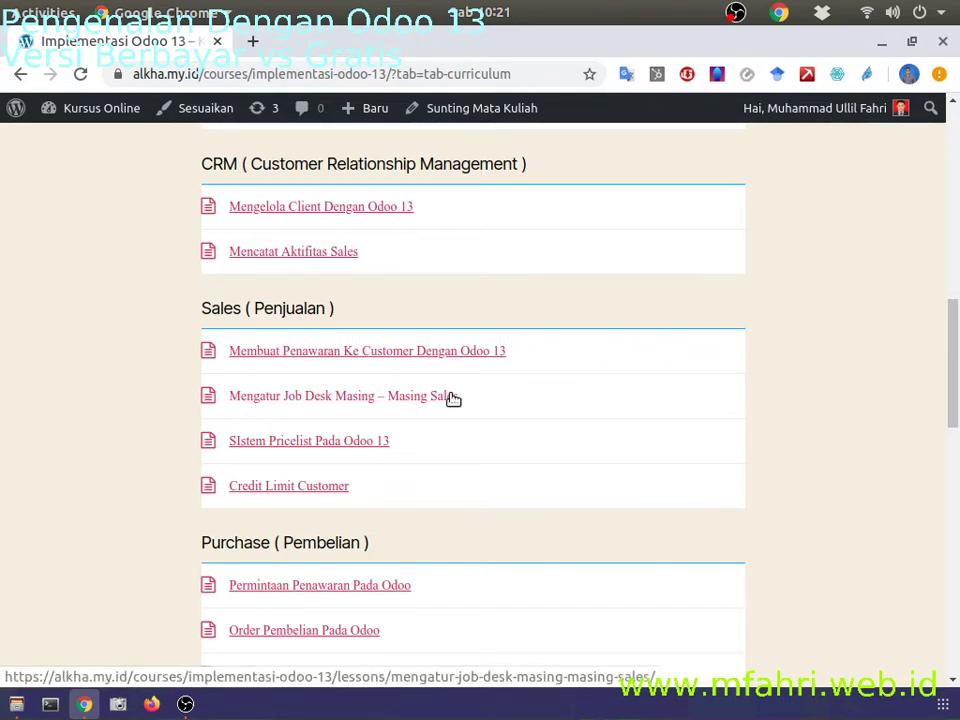
scroll(453, 398, "down", 1)
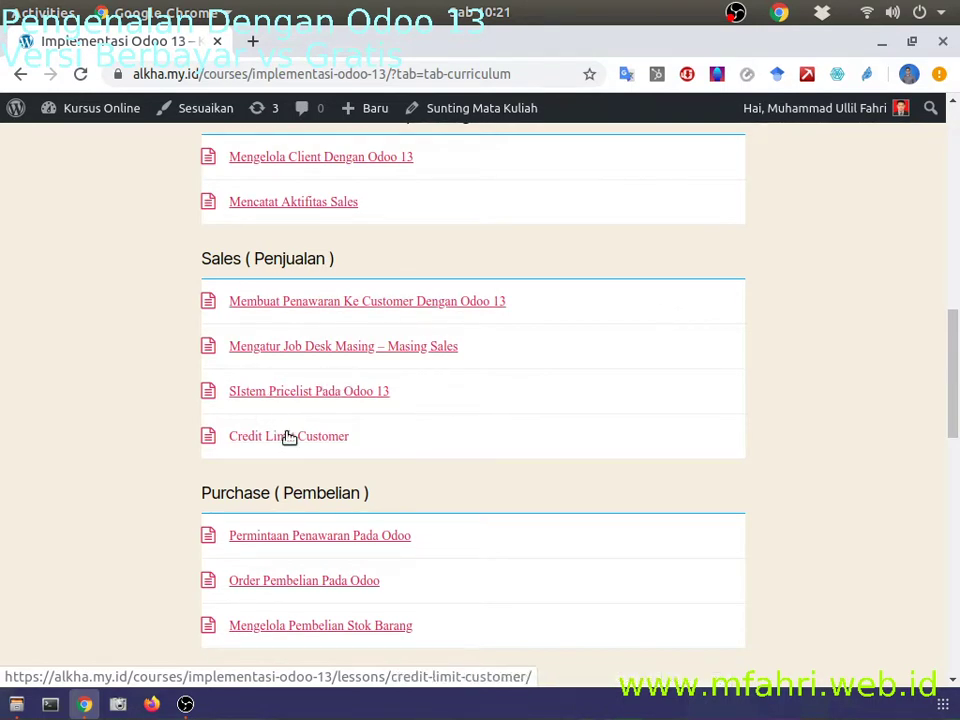
scroll(288, 430, "down", 2)
scroll(296, 390, "up", 1)
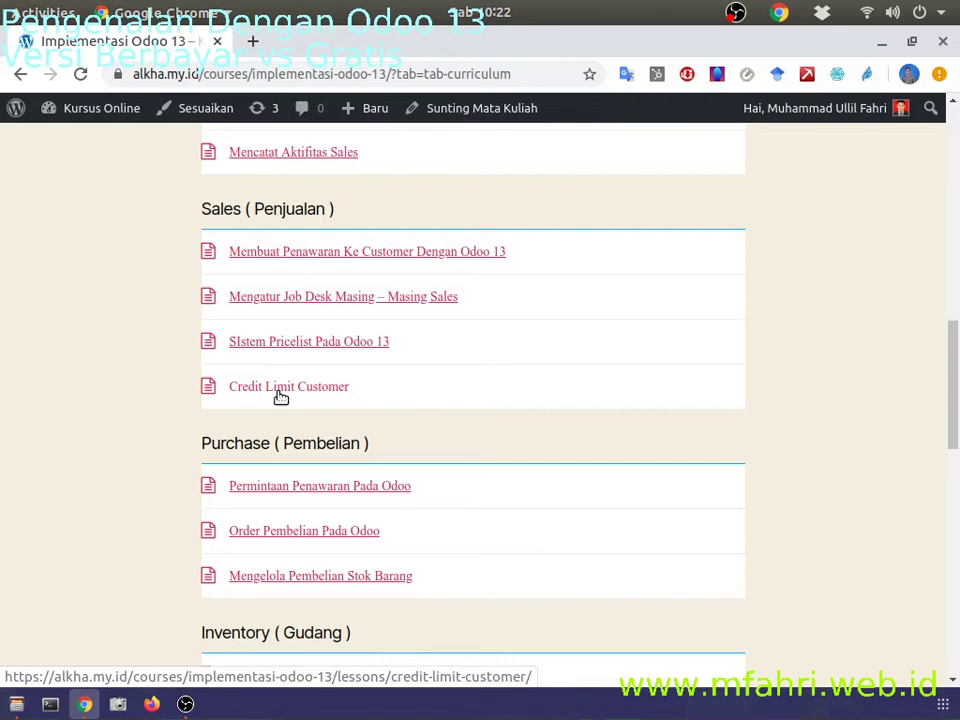
Review the lessons in the Purchase (Pembelian) and Inventory (Gudang) sections of the curriculum.
scroll(281, 397, "down", 3)
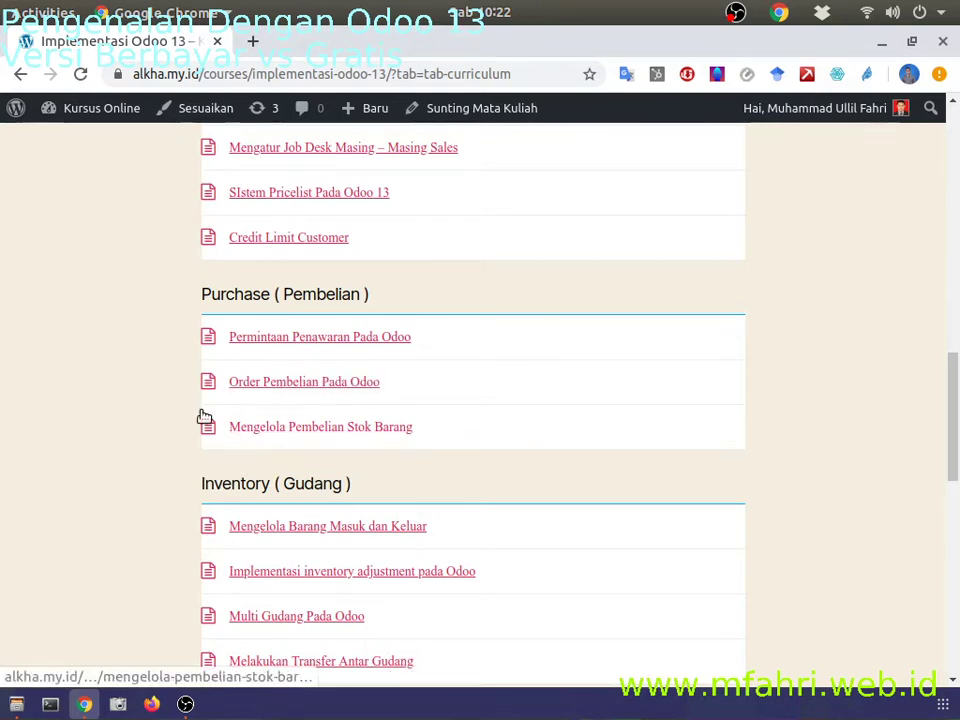
scroll(196, 420, "down", 1)
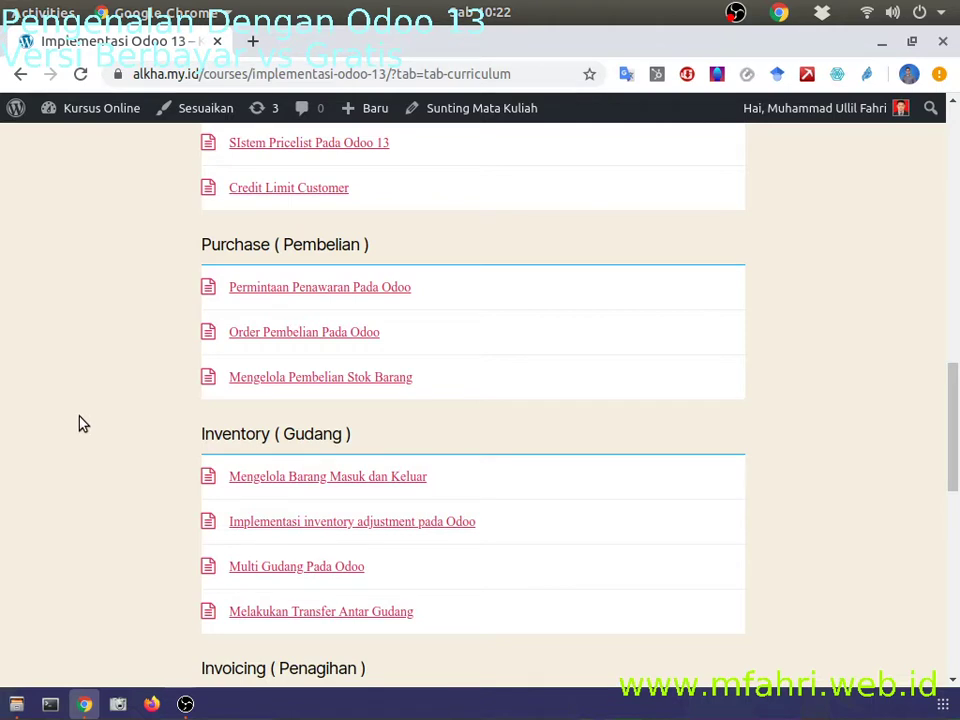
scroll(83, 424, "down", 2)
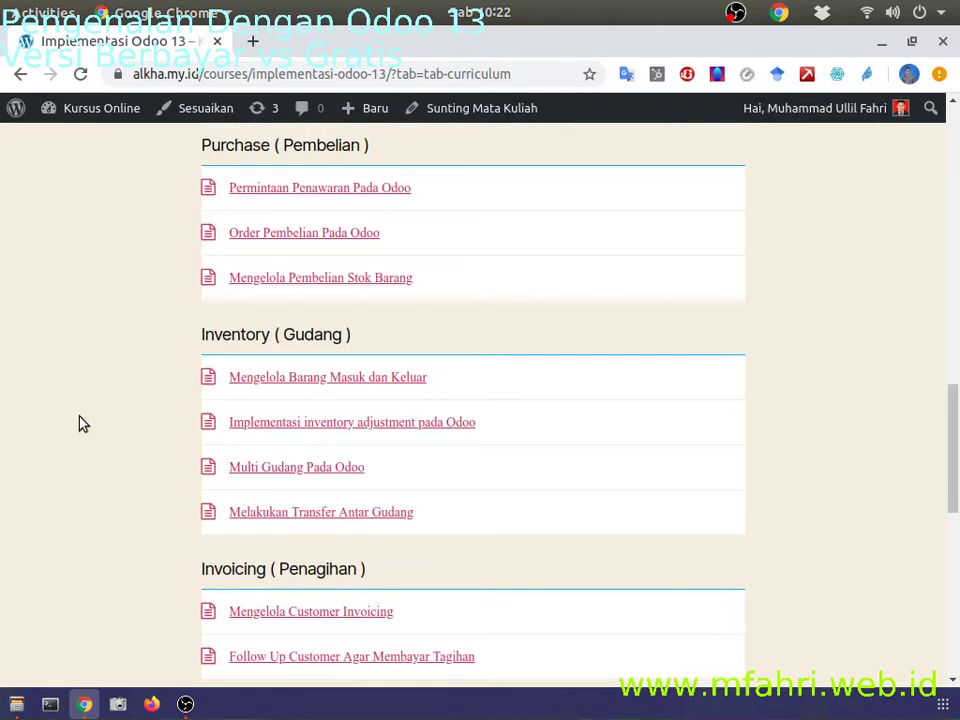
scroll(83, 424, "down", 1)
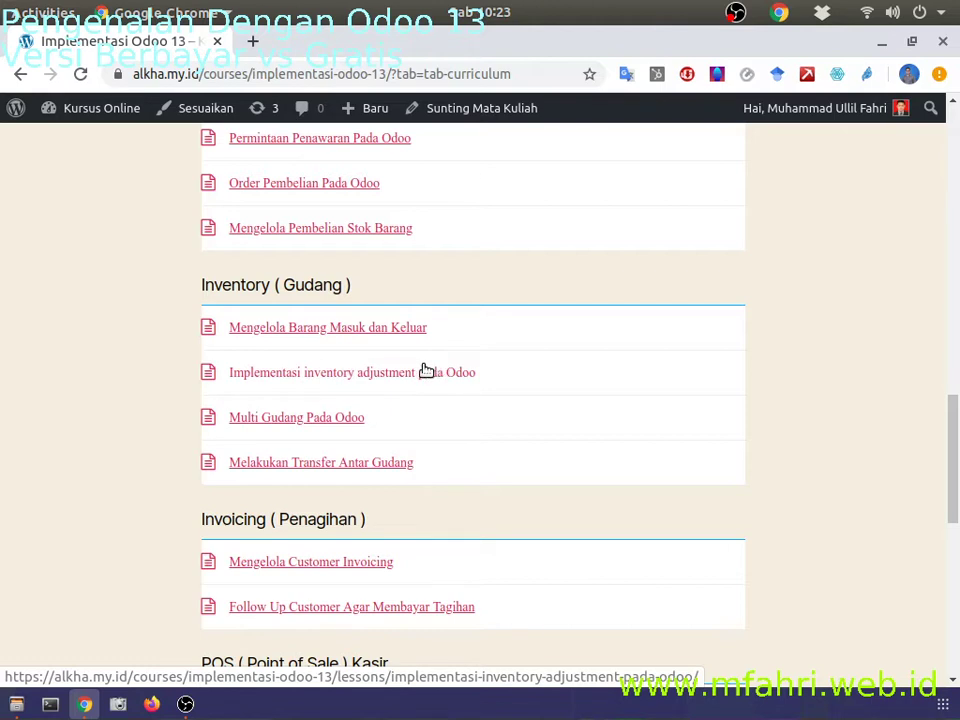
scroll(426, 372, "down", 1)
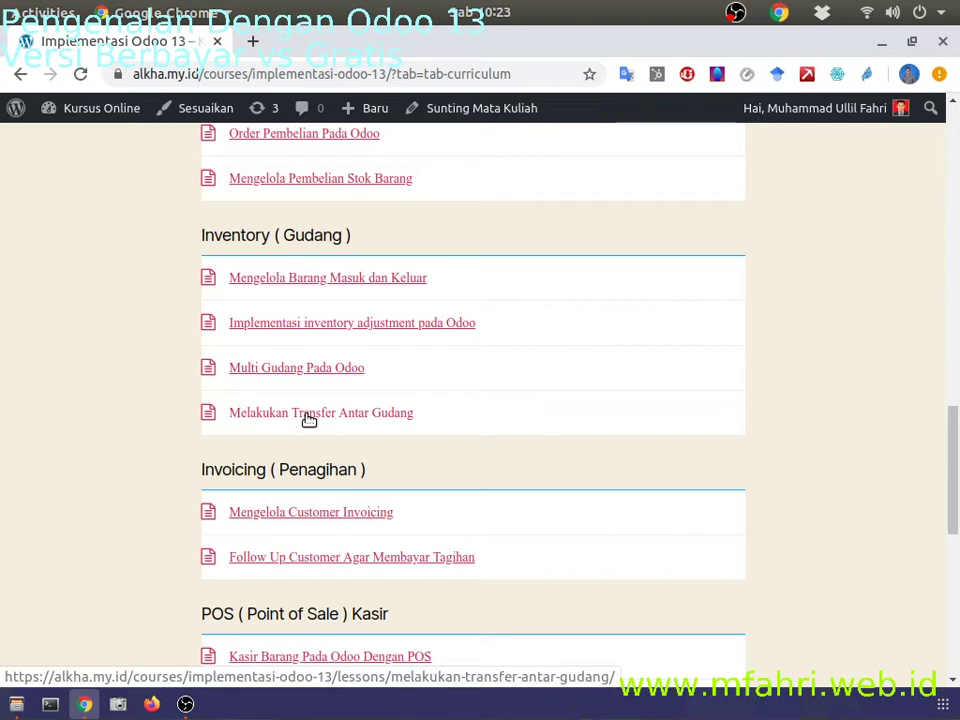
scroll(309, 420, "down", 2)
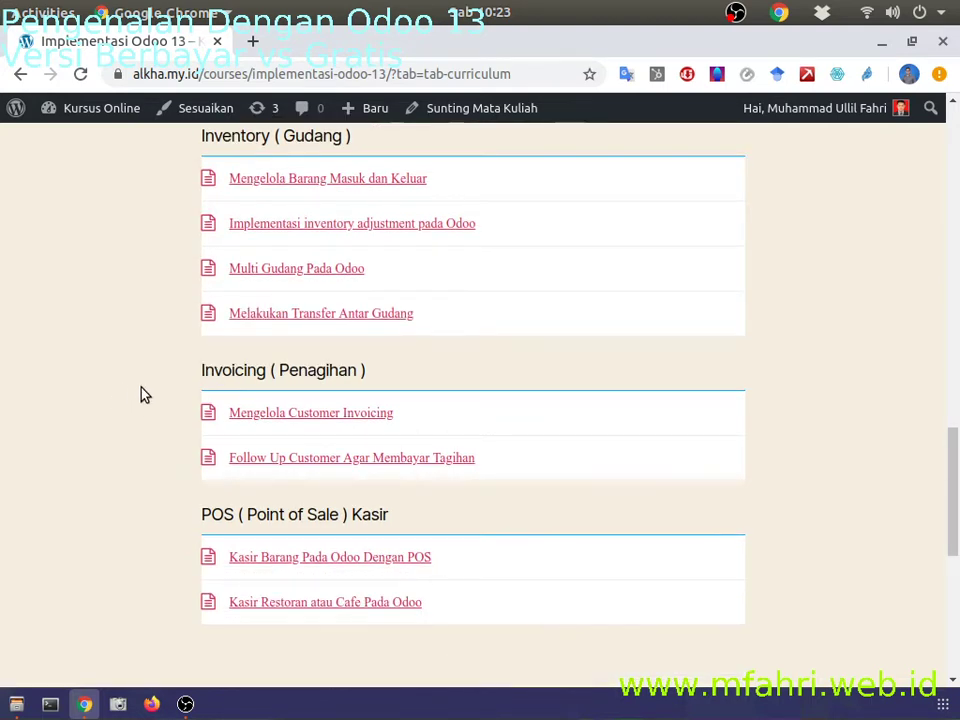
Review the Invoicing (Penagihan) and POS (Point of Sale) Kasir lessons, briefly checking the recording in OBS Studio.
left_click_drag(193, 378, 384, 377)
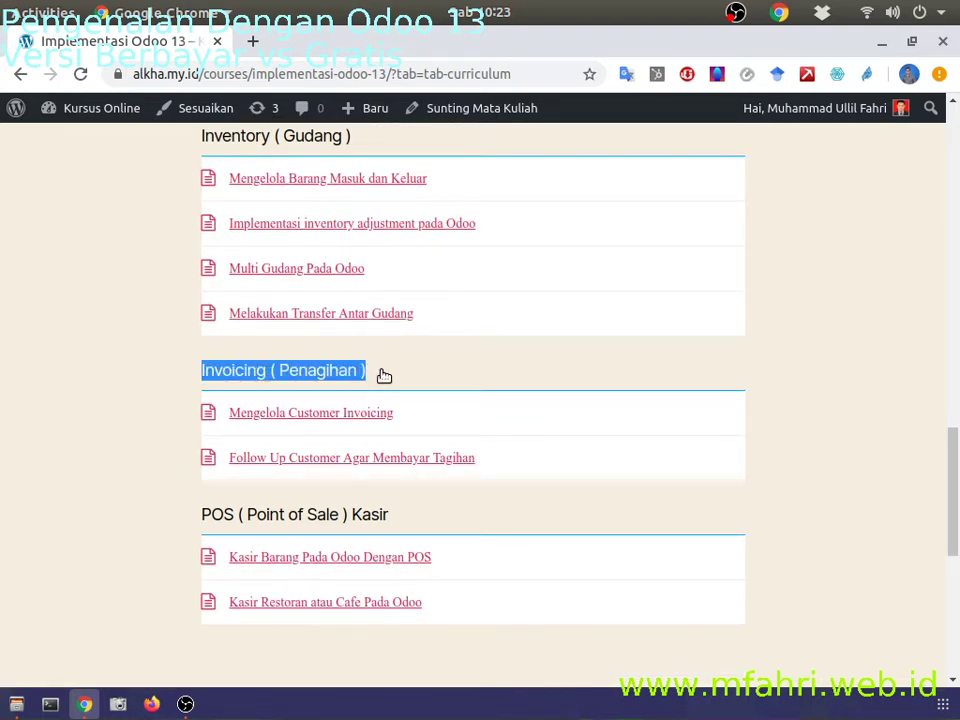
left_click(63, 440)
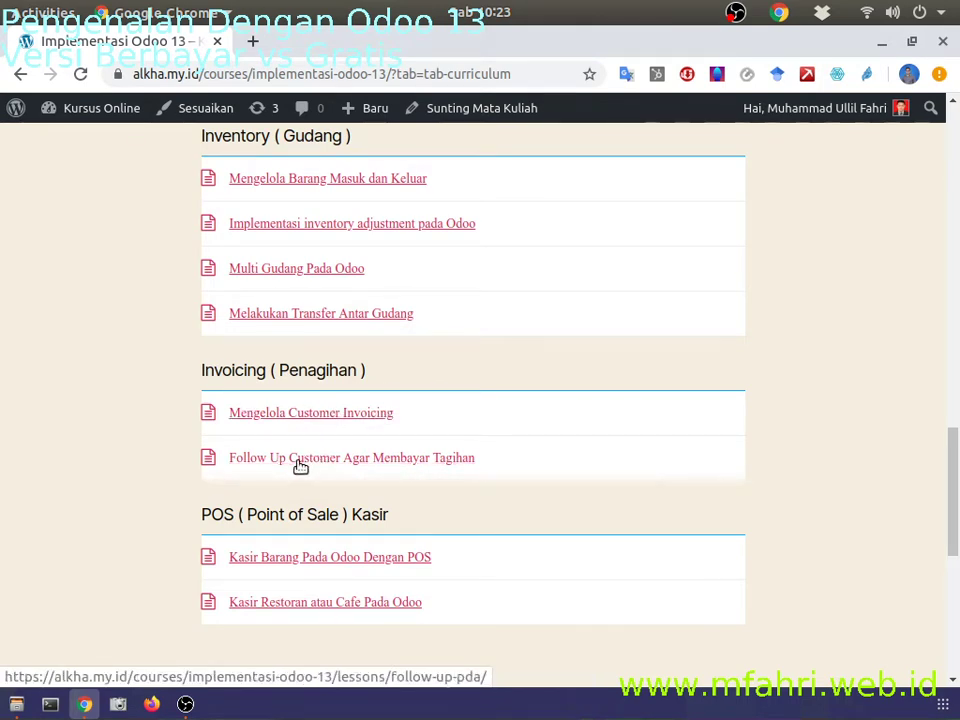
scroll(283, 463, "down", 1)
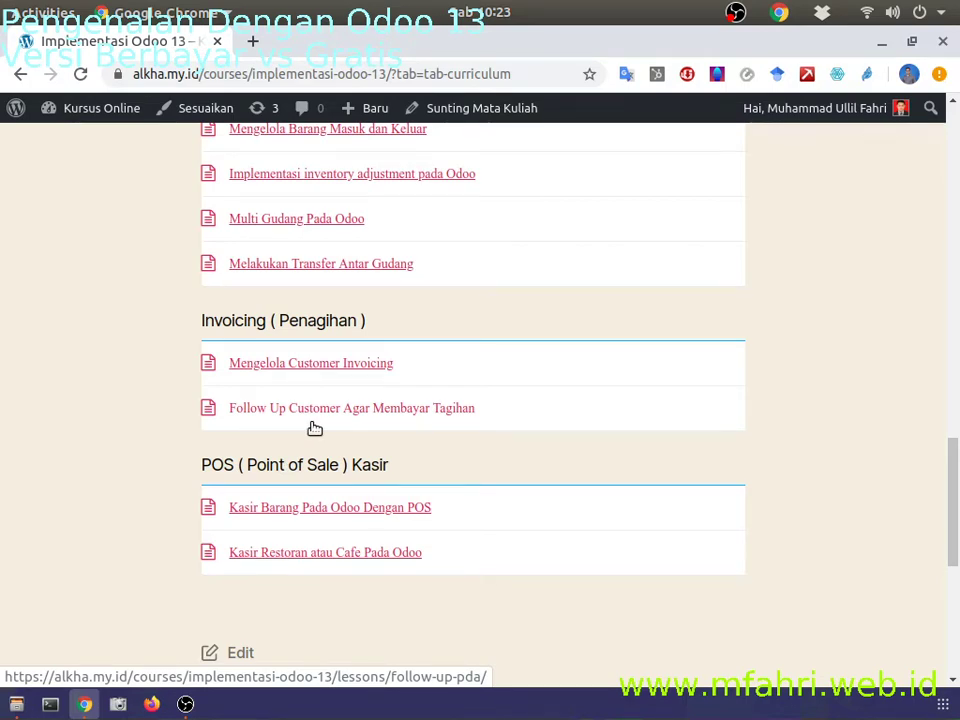
scroll(314, 428, "down", 1)
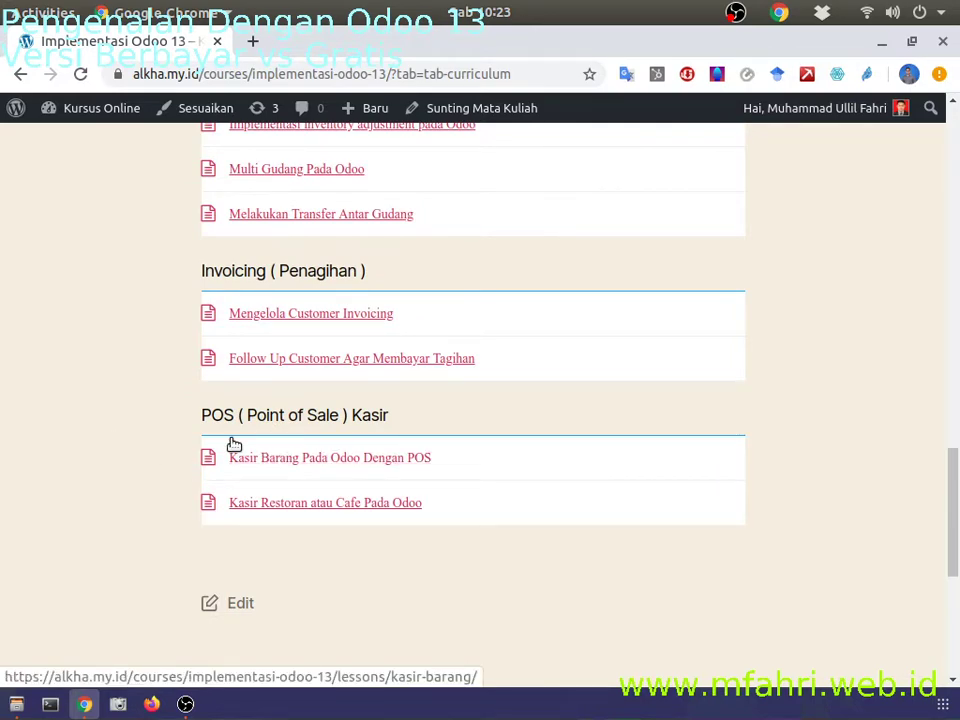
left_click(185, 704)
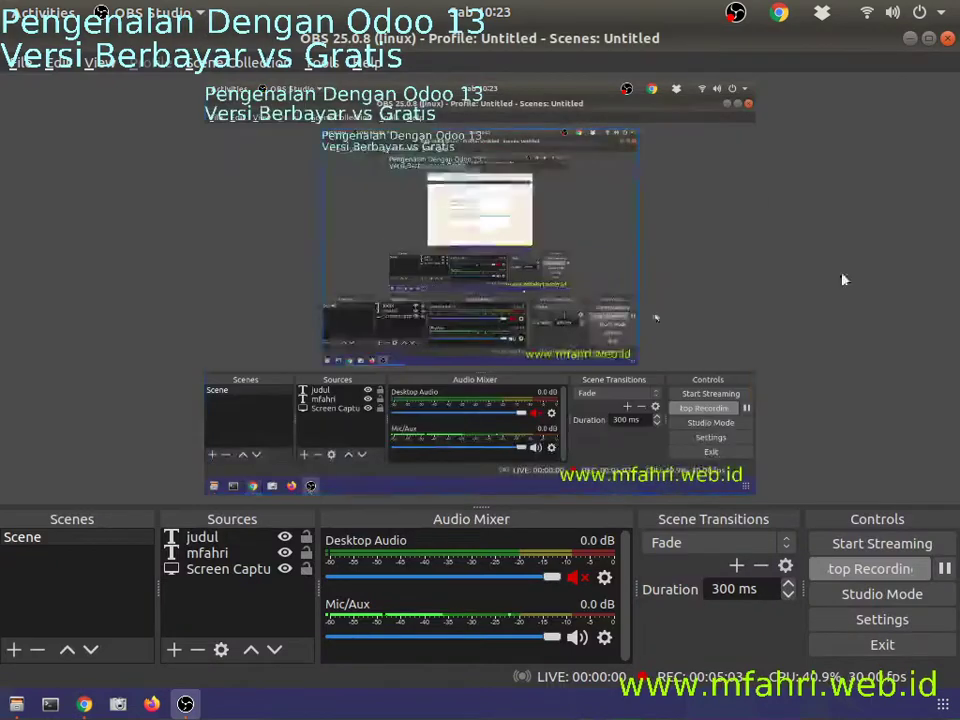
left_click(909, 38)
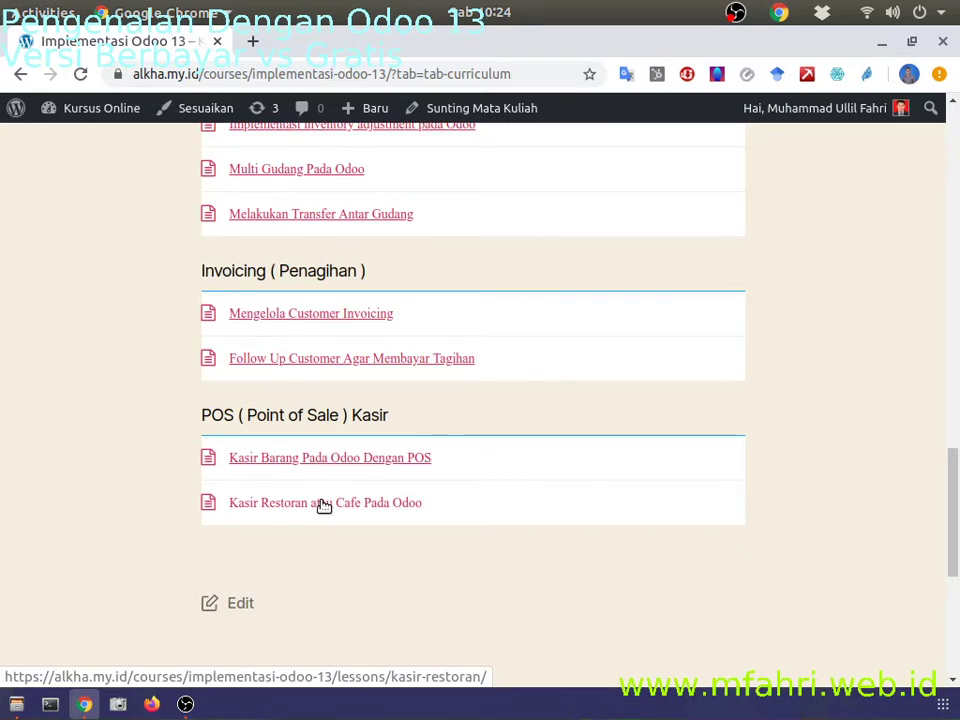
Look back over the course curriculum from the POS lessons up to the Pengenalan section.
scroll(324, 506, "up", 15)
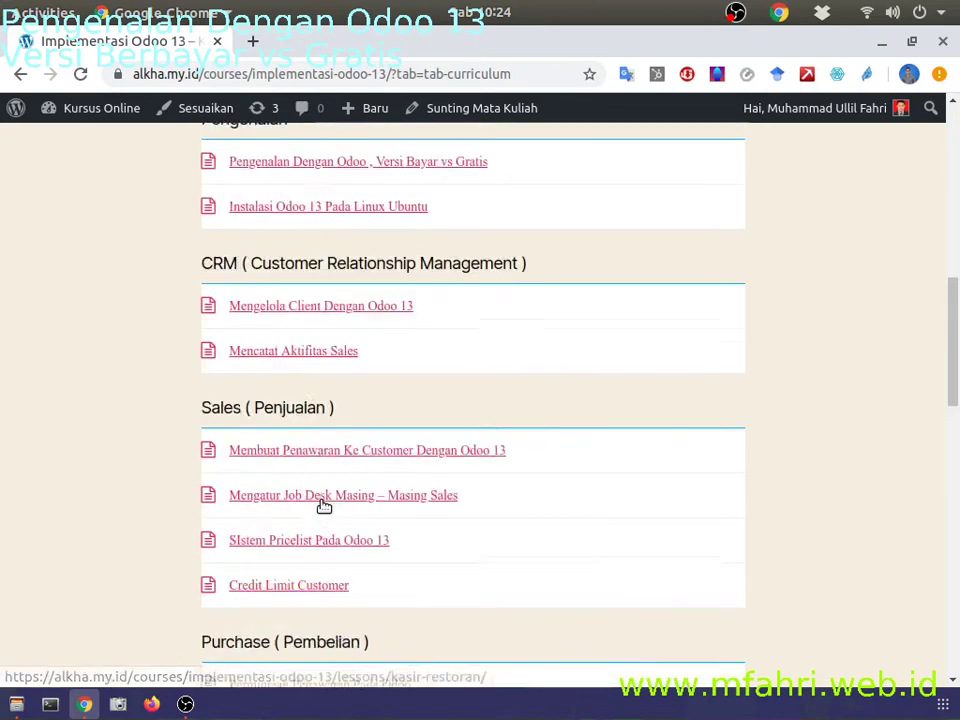
scroll(324, 506, "down", 4)
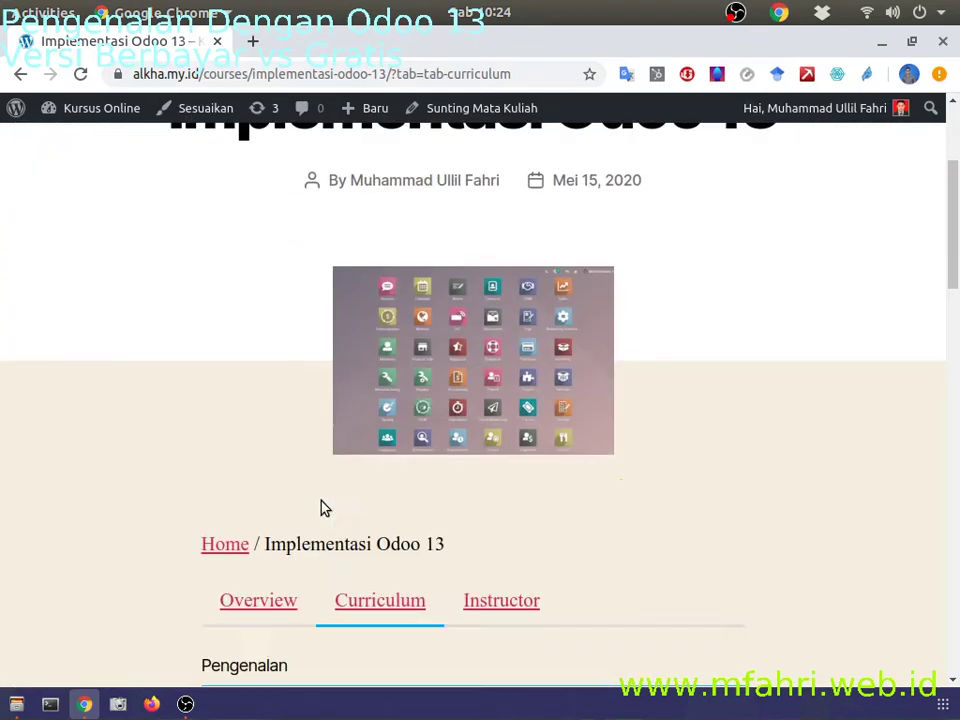
scroll(324, 506, "up", 1)
scroll(324, 506, "down", 4)
scroll(324, 508, "down", 2)
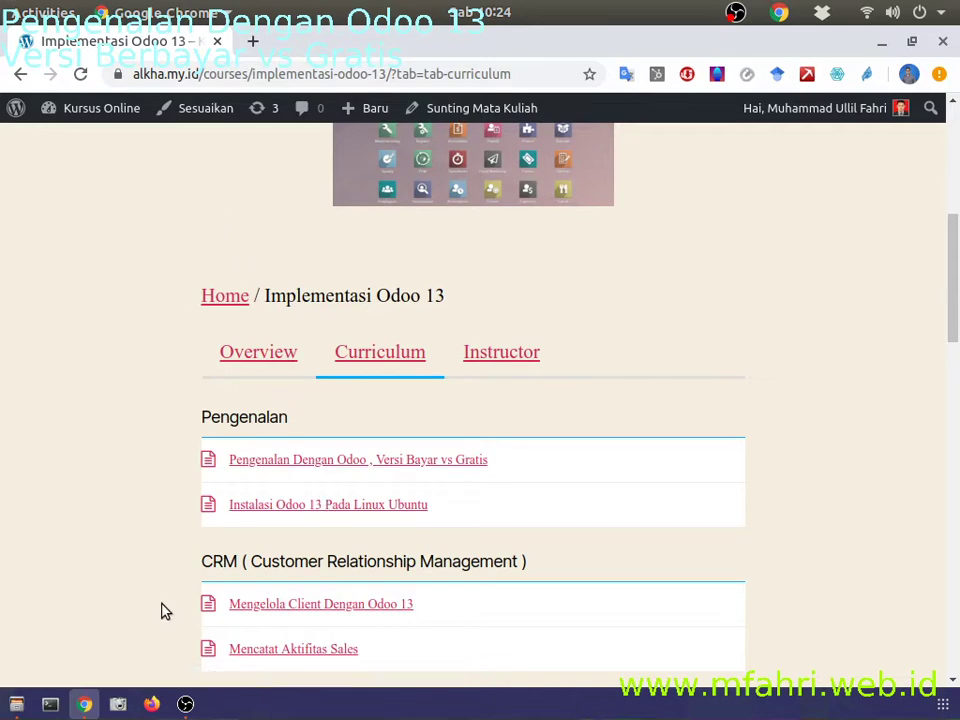
Open the local Odoo installation at localhost:8069 in a new browser tab.
left_click(250, 43)
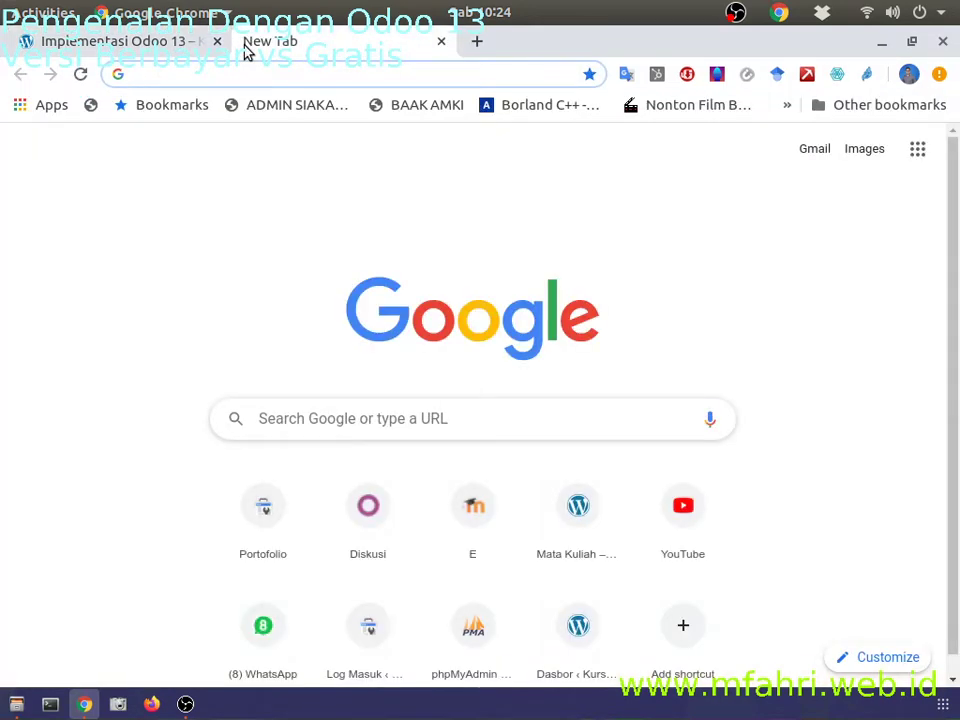
type("local")
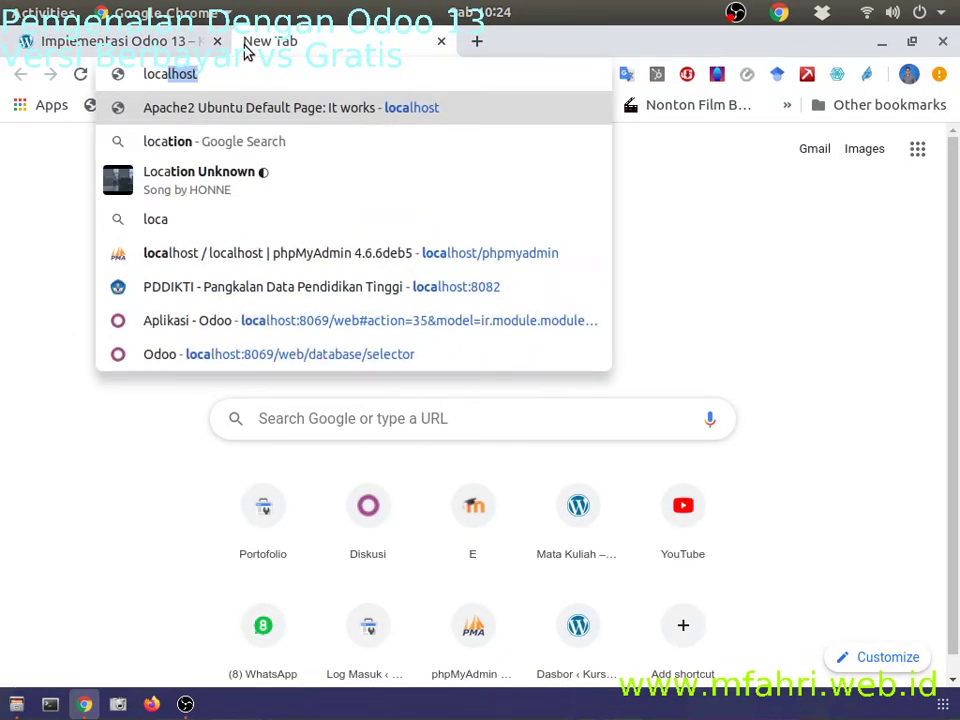
type("host:8069")
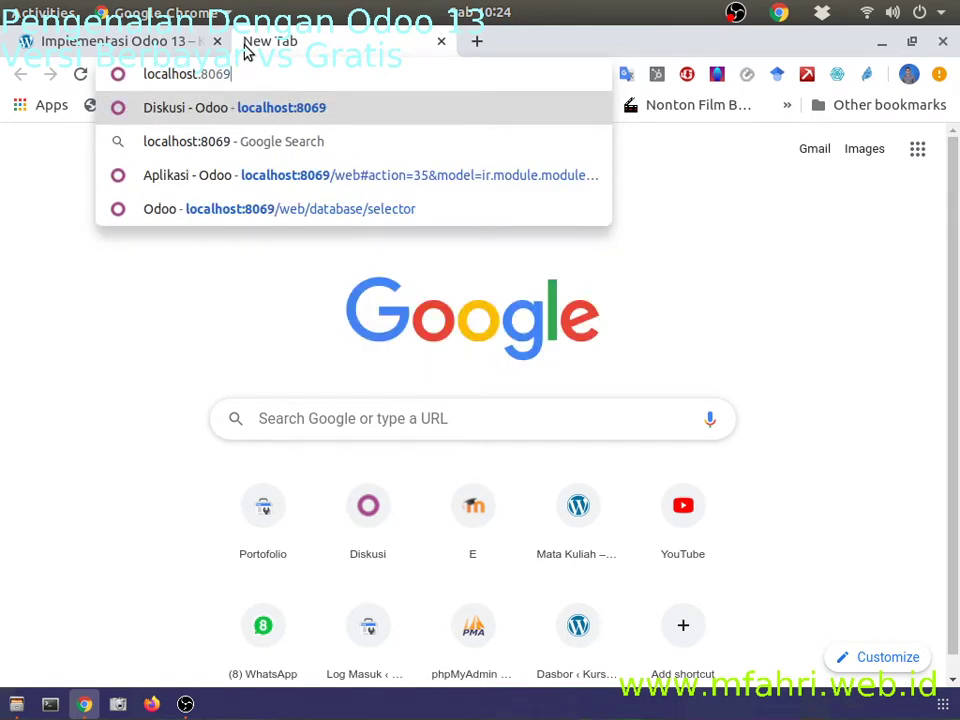
key("Return")
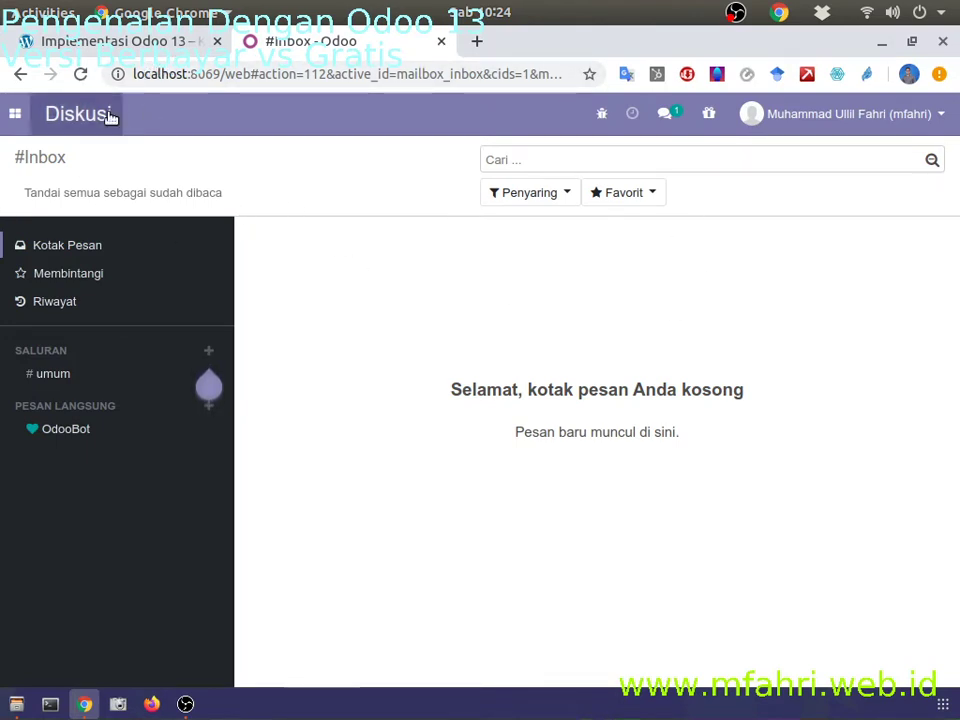
Search Google for "odoo adalah" in another new tab after glancing back at the course page.
left_click(75, 41)
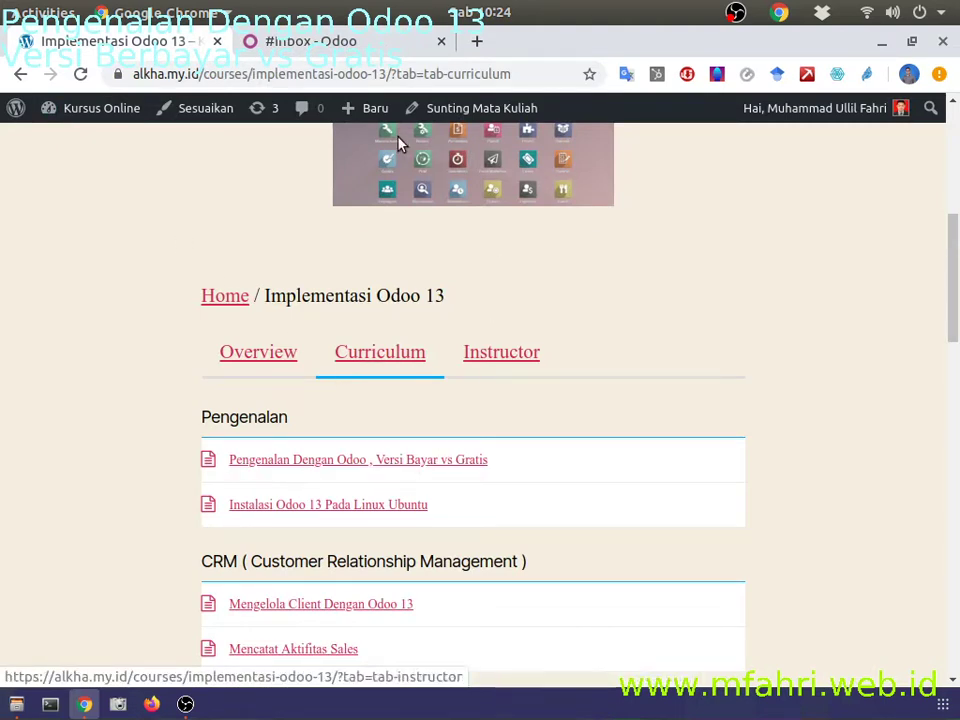
left_click(372, 50)
left_click(476, 41)
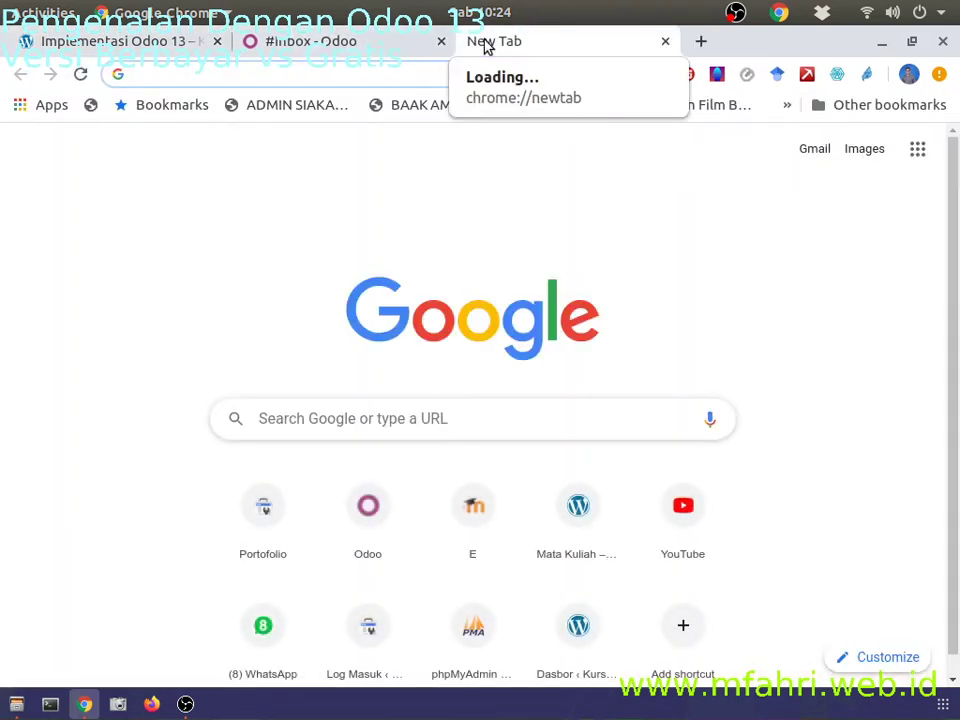
type("odoo")
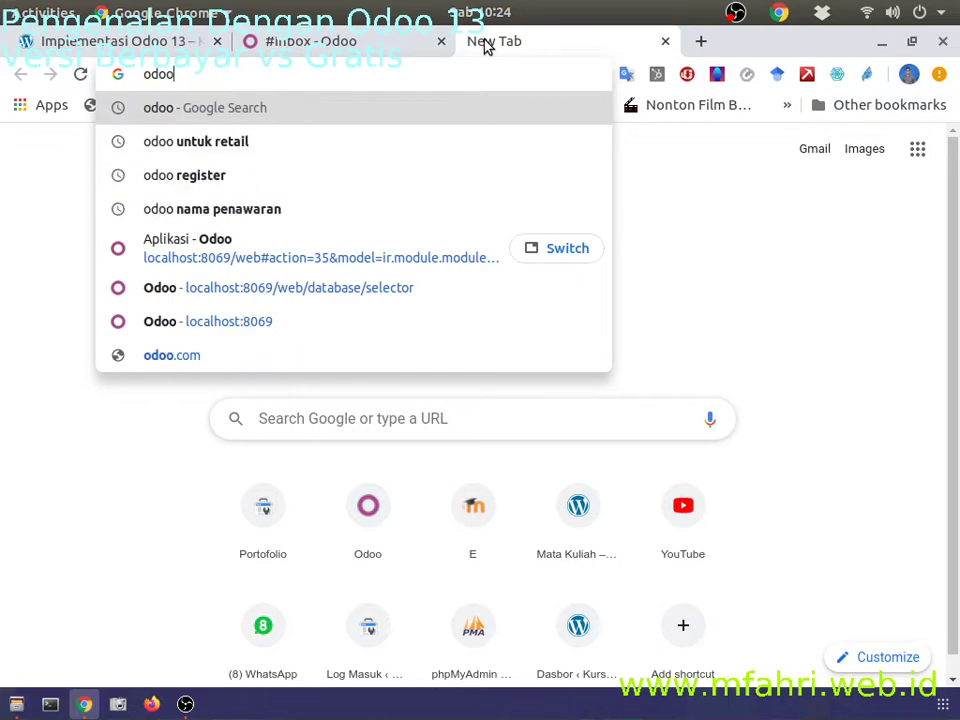
type(" adalah")
key("Return")
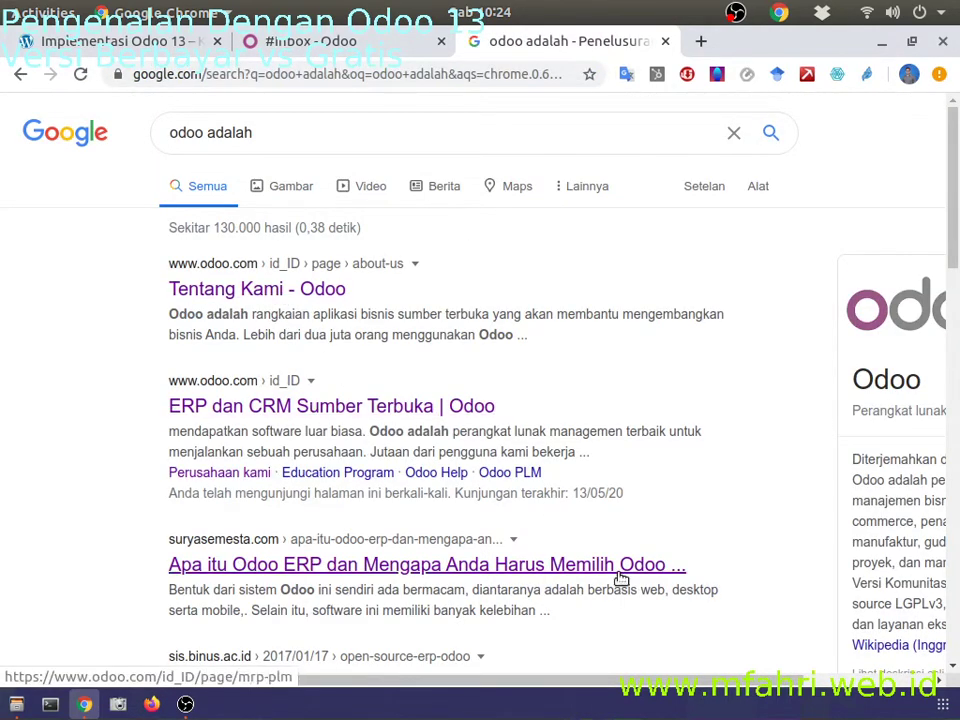
Look through the search results and Odoo description, and open the "Tentang Kami - Odoo" page on odoo.com.
left_click_drag(525, 681, 887, 675)
scroll(832, 526, "down", 3)
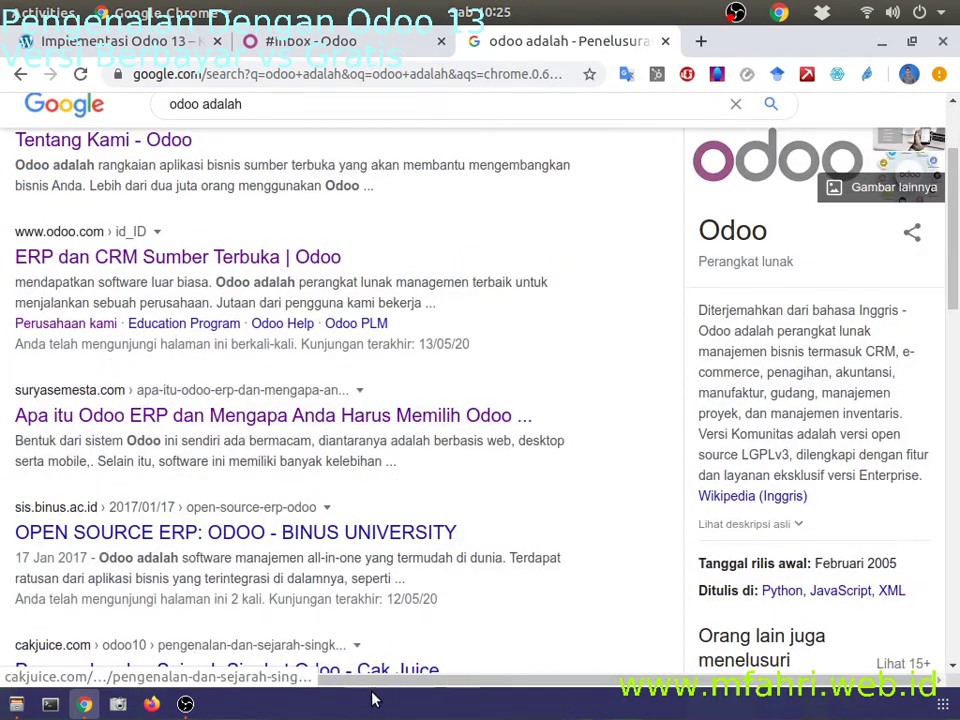
left_click_drag(373, 684, 250, 687)
scroll(300, 300, "up", 1)
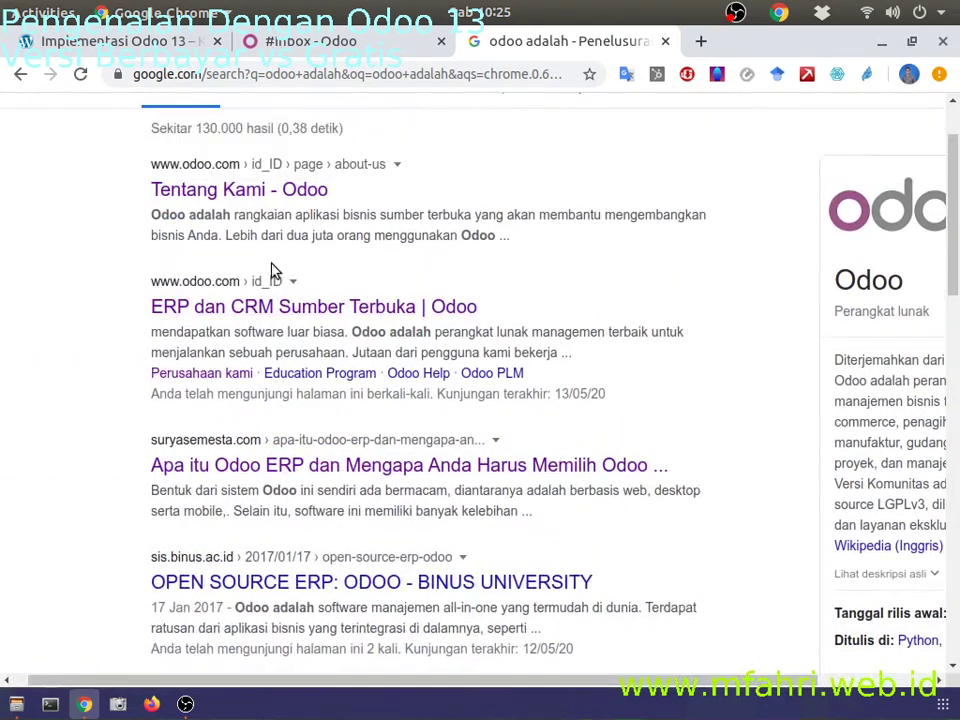
left_click(247, 191)
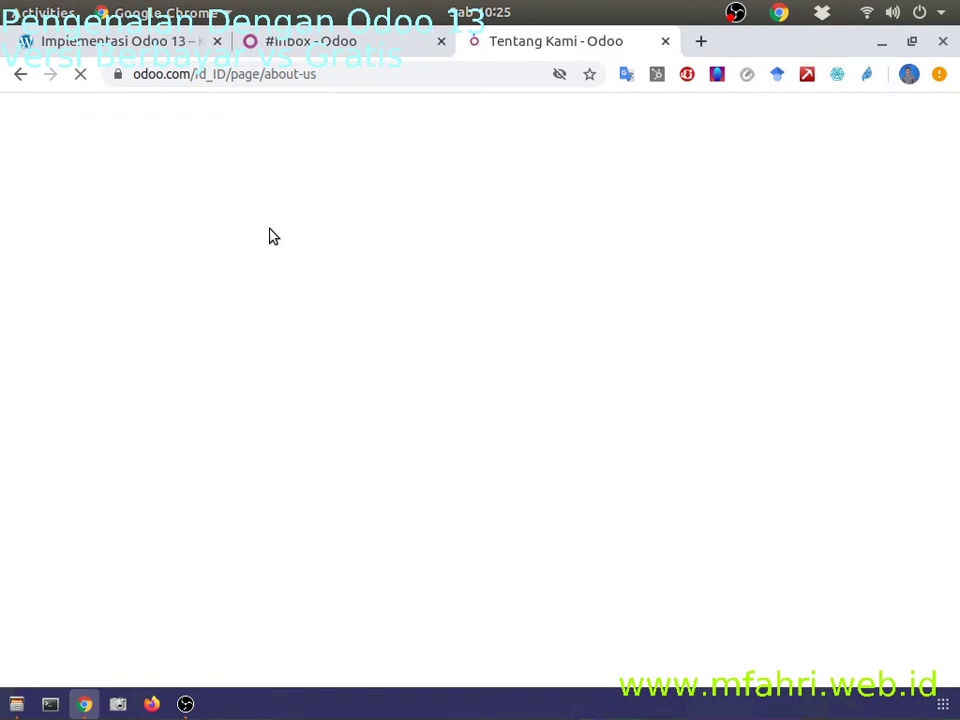
Skim the Tentang Kami page and highlight its headline "Membuat perusahaan menjadi tempat yang lebih baik, satu aplikasi dalam satu waktu".
left_click(331, 50)
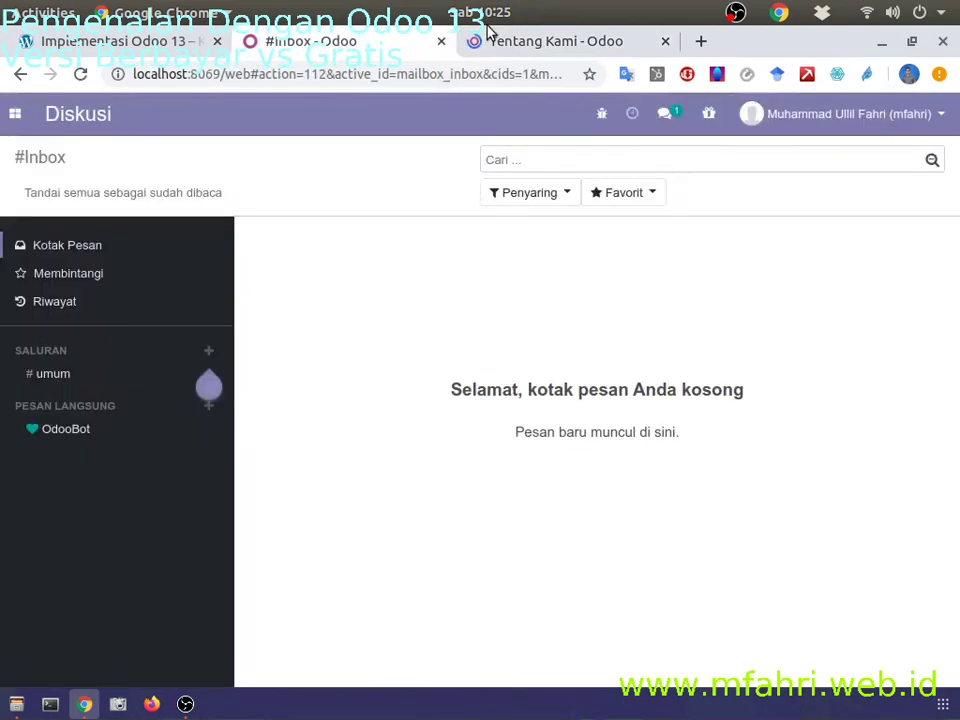
left_click(542, 41)
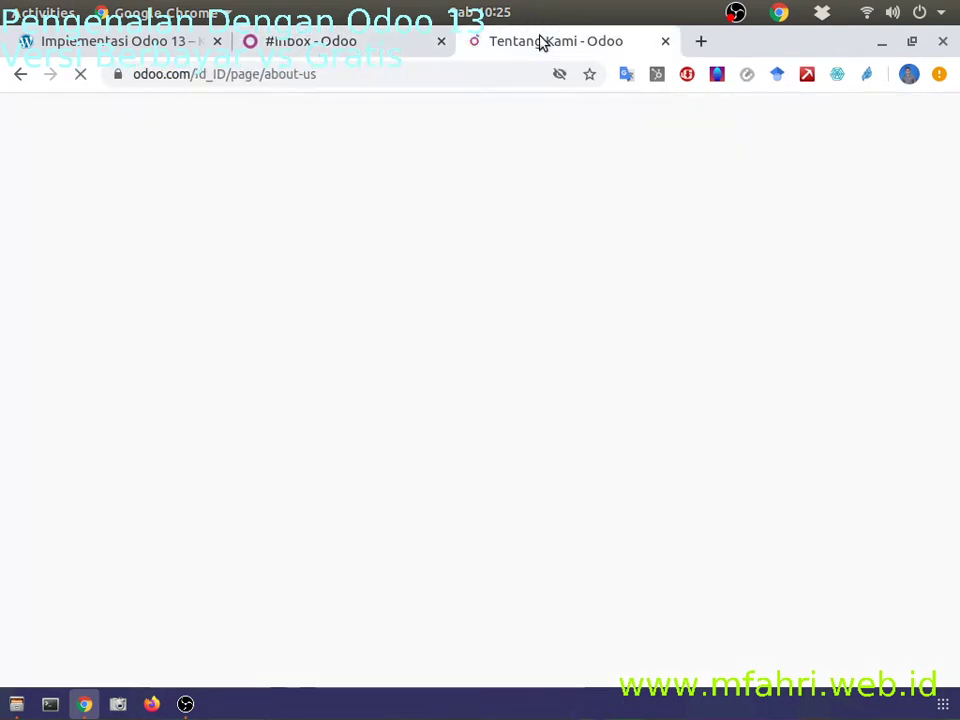
left_click(369, 45)
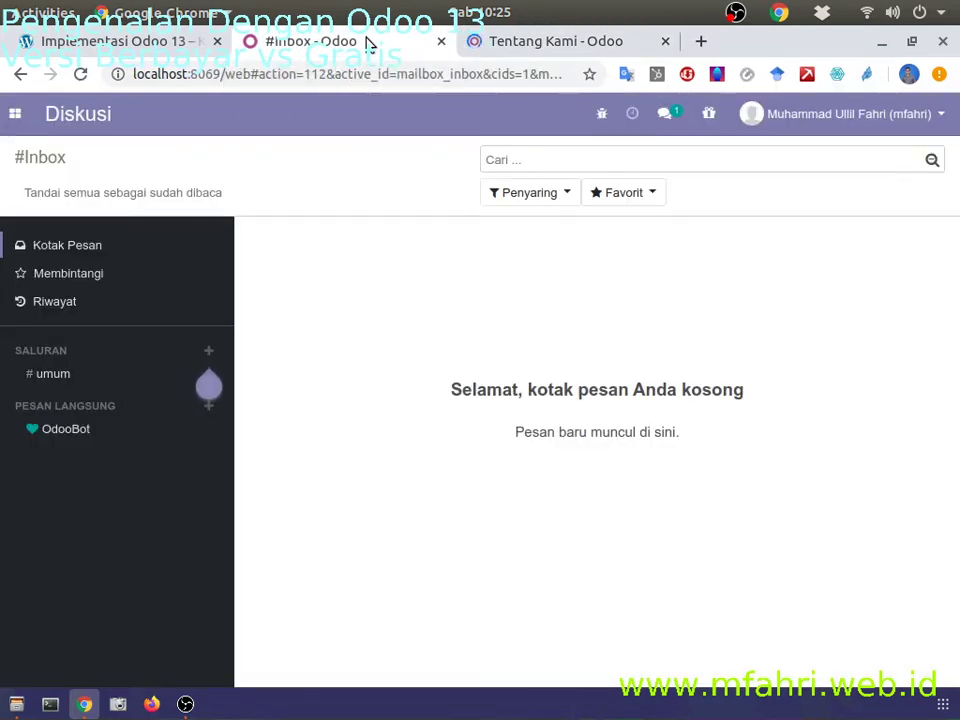
left_click(527, 35)
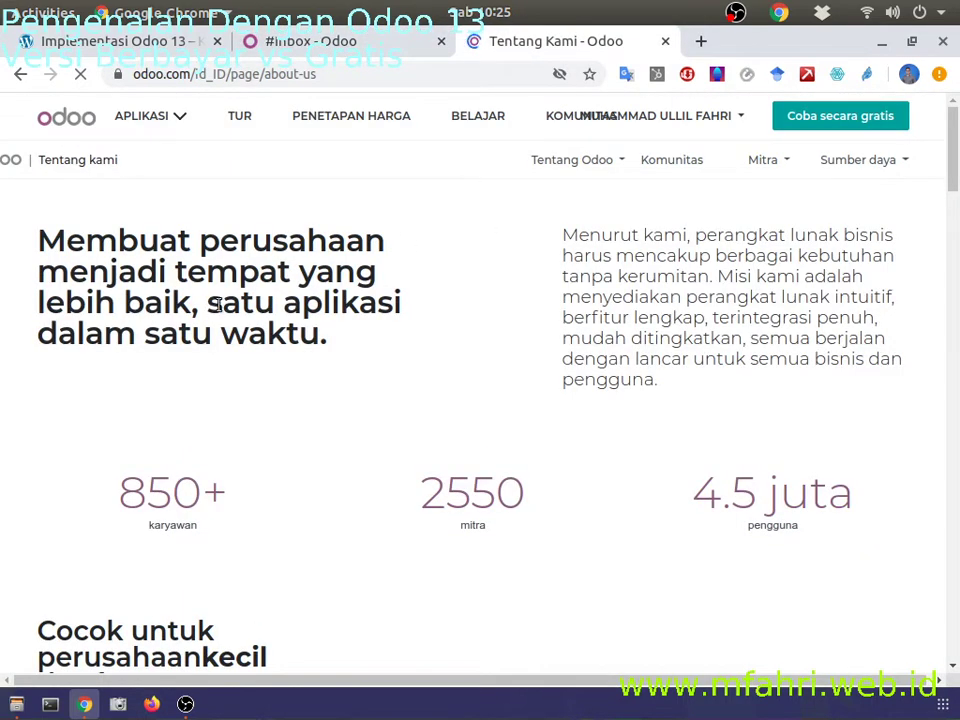
scroll(220, 305, "down", 5)
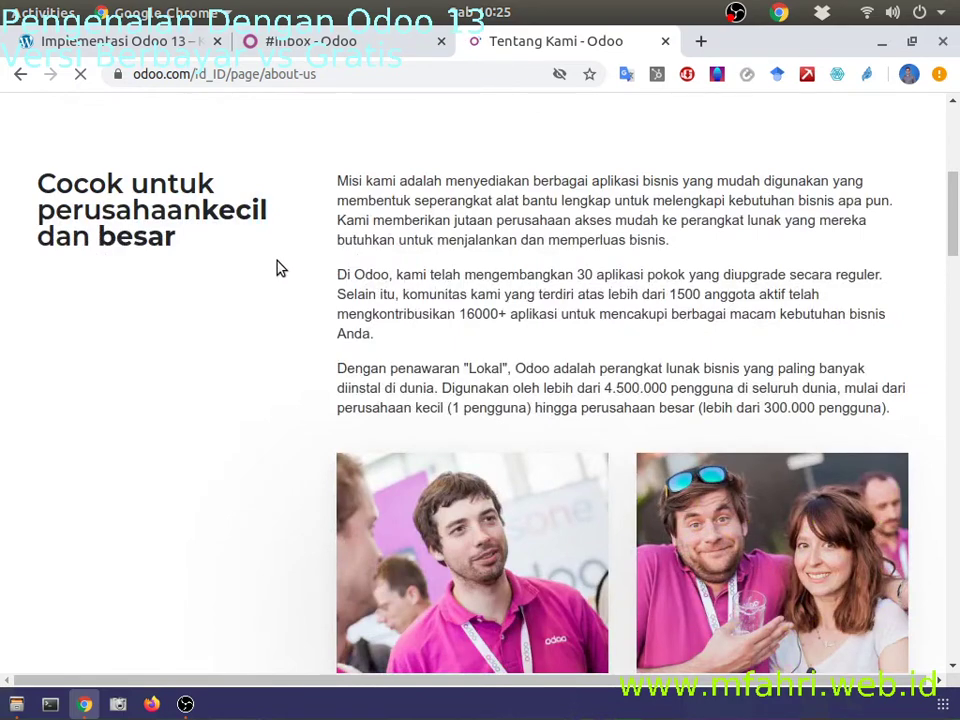
scroll(279, 268, "up", 5)
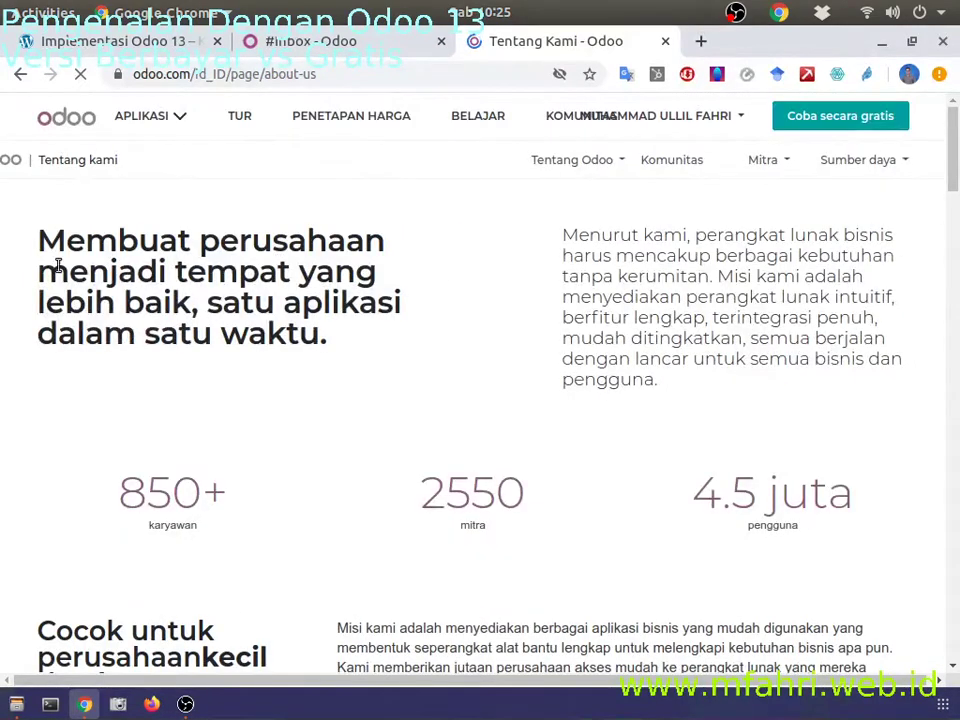
left_click_drag(40, 241, 321, 328)
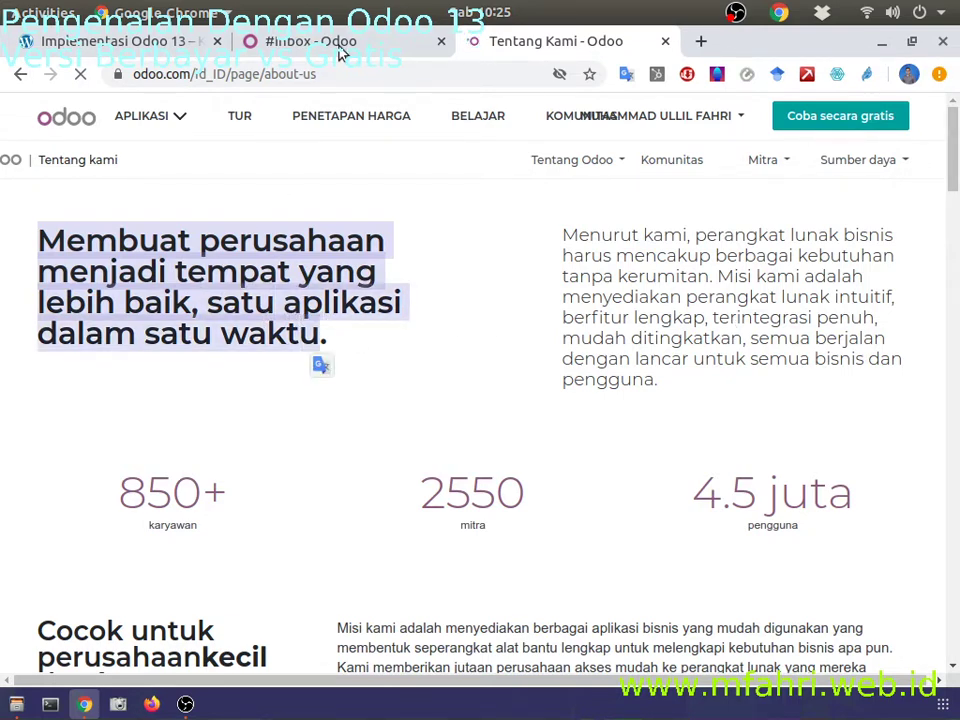
Point out the localhost:8069 address, then open the Aplikasi list in the local Odoo and browse its modules.
left_click(260, 41)
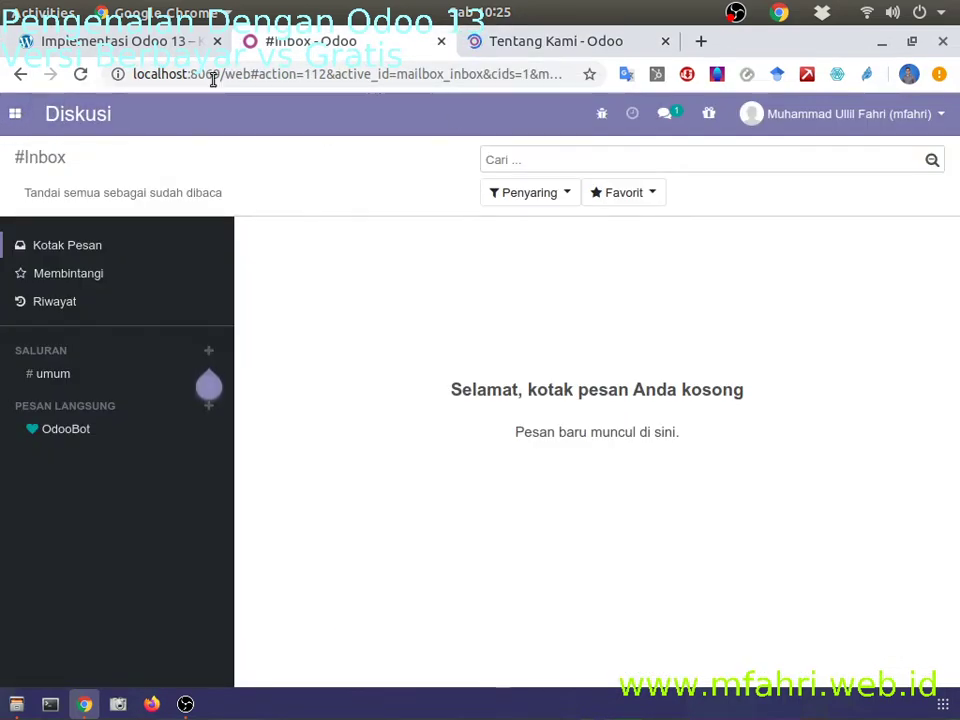
left_click_drag(223, 75, 128, 75)
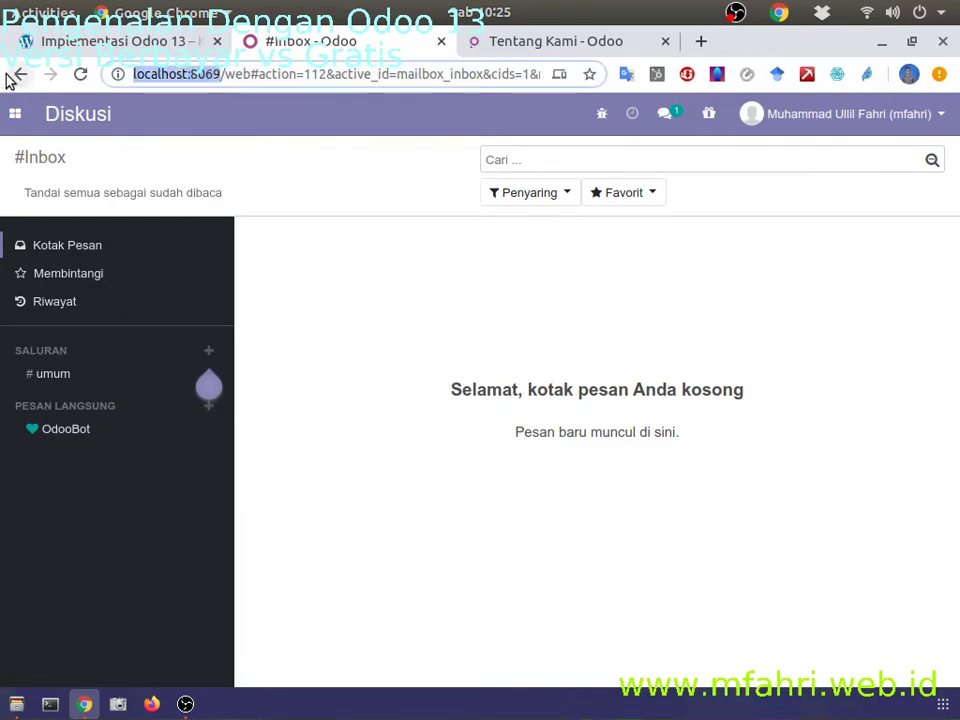
left_click(15, 113)
left_click(55, 483)
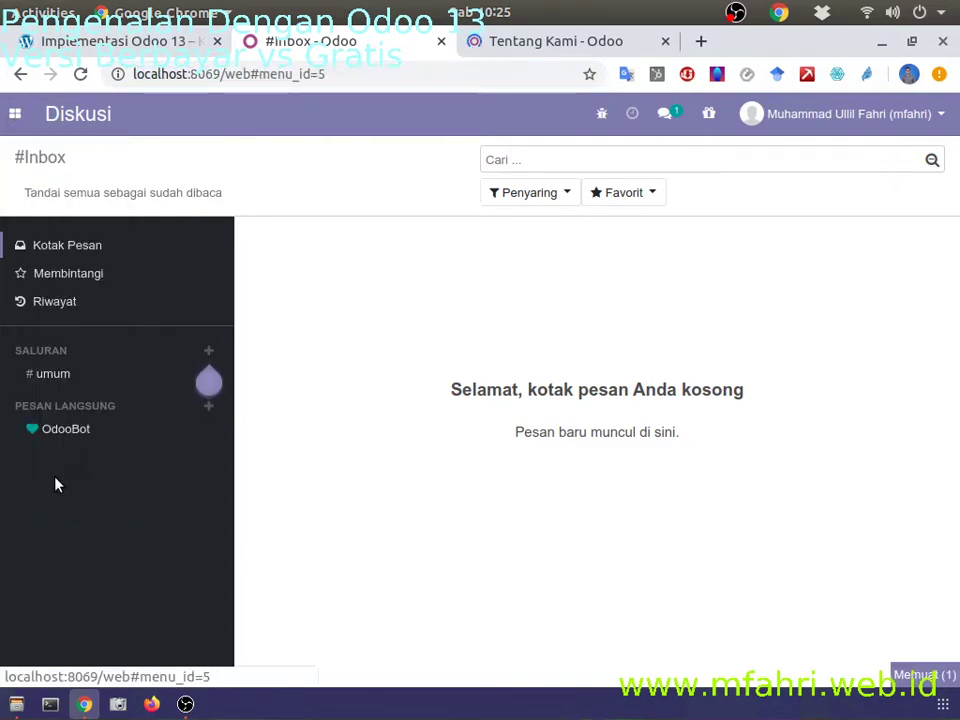
scroll(519, 313, "down", 2)
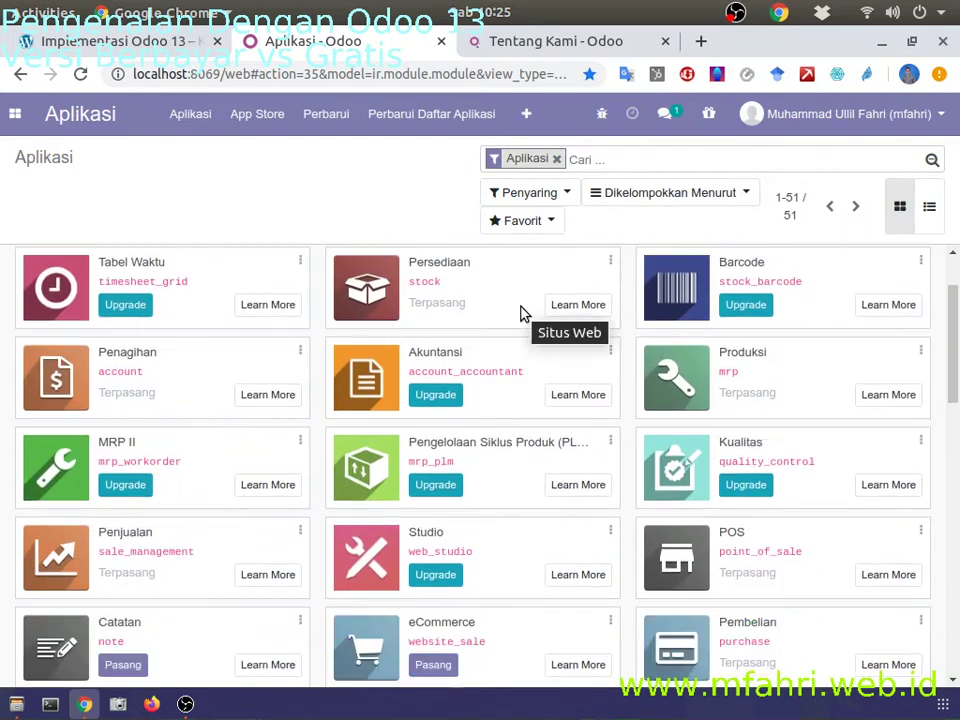
scroll(522, 314, "up", 2)
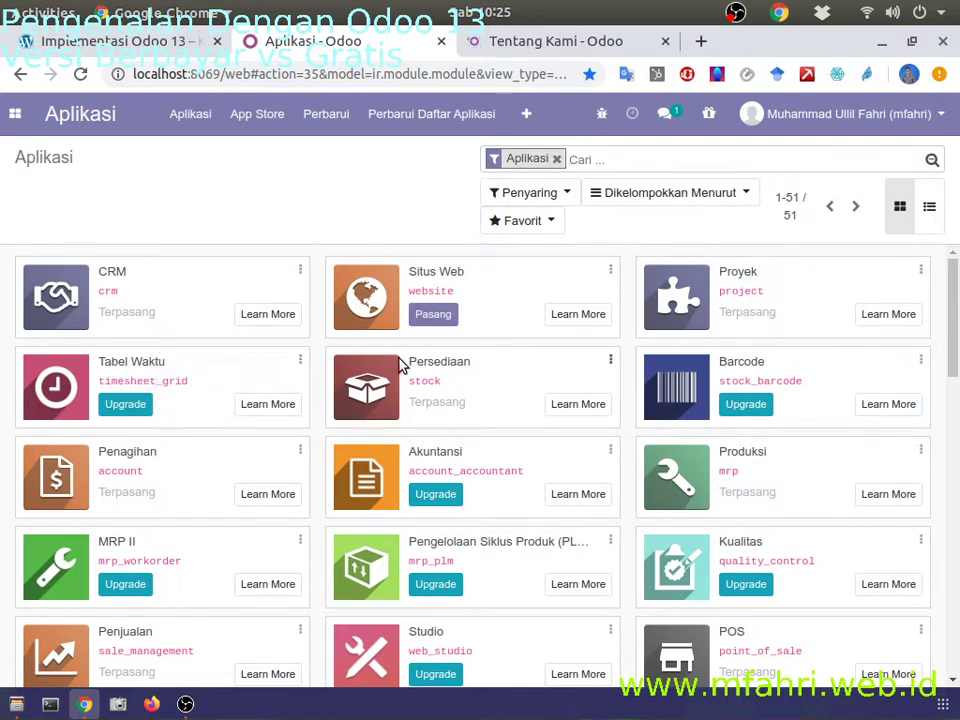
scroll(289, 439, "down", 1)
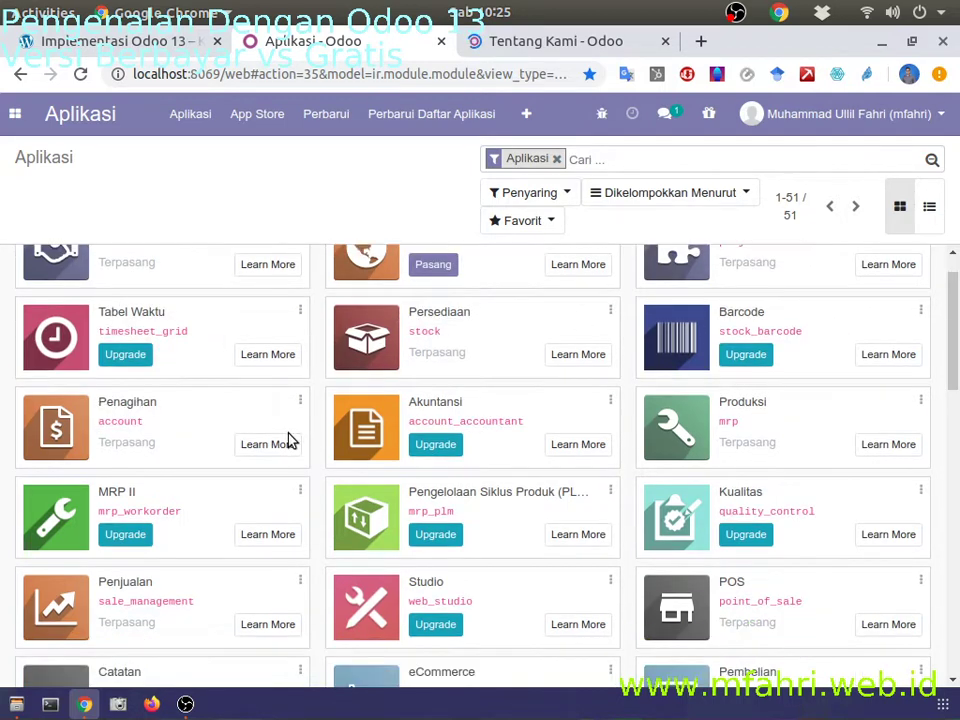
scroll(2, 386, "up", 1)
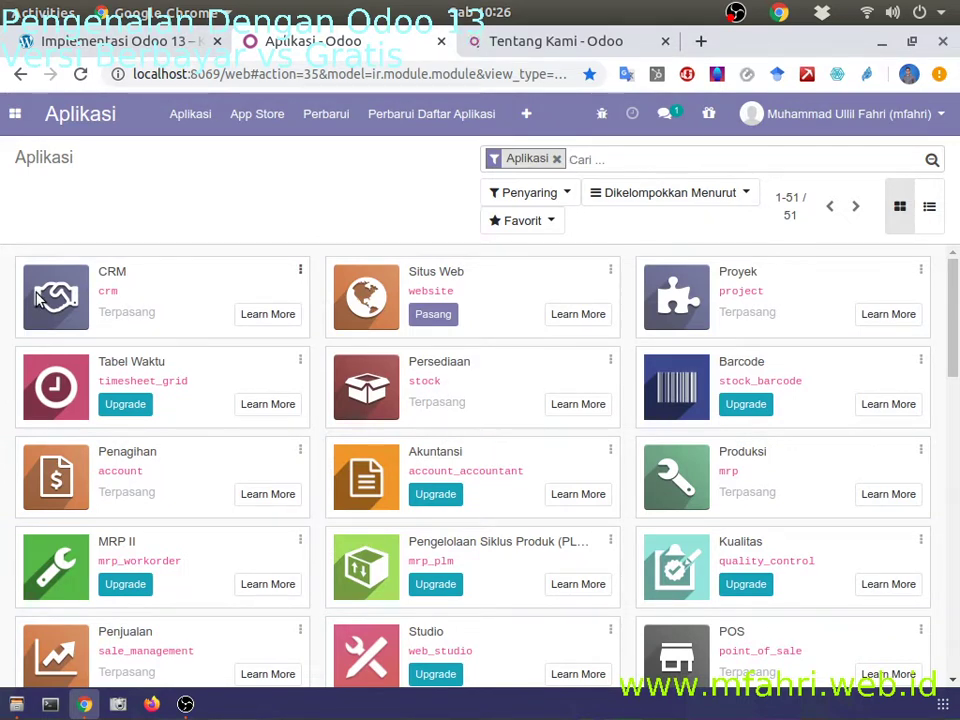
Highlight the Tentang Kami sentence from "Menurut kami, perangkat lunak bisnis" through "tanpa kerumitan".
left_click(518, 44)
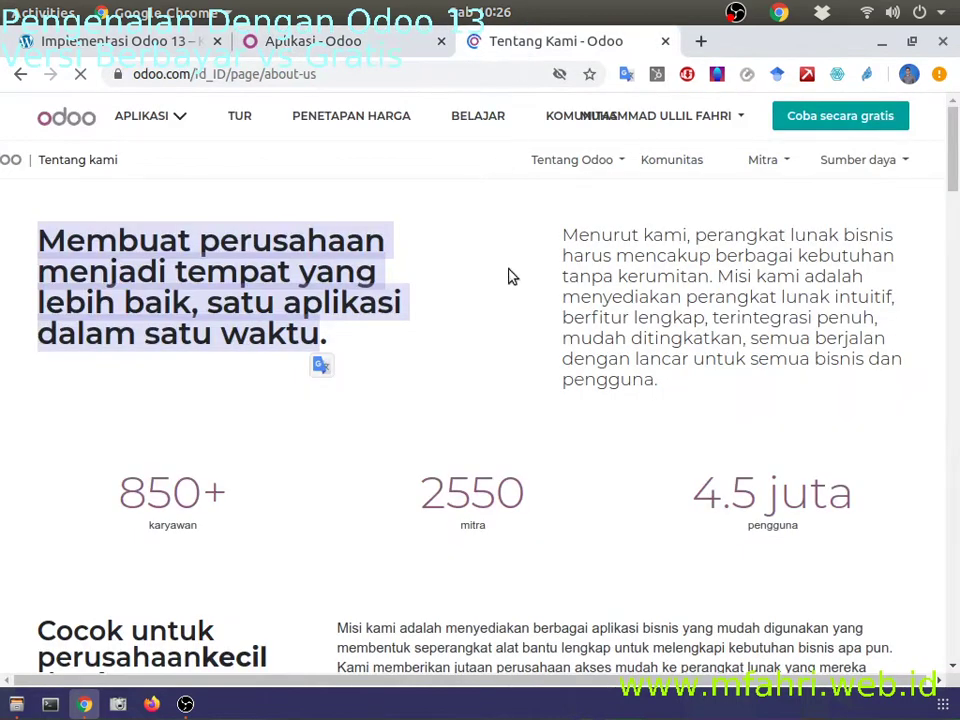
left_click_drag(563, 232, 658, 384)
left_click(577, 232)
left_click_drag(567, 233, 714, 281)
Look over the modules in the local Odoo's Aplikasi list again, down to Penjualan, POS and Pembelian.
left_click(355, 41)
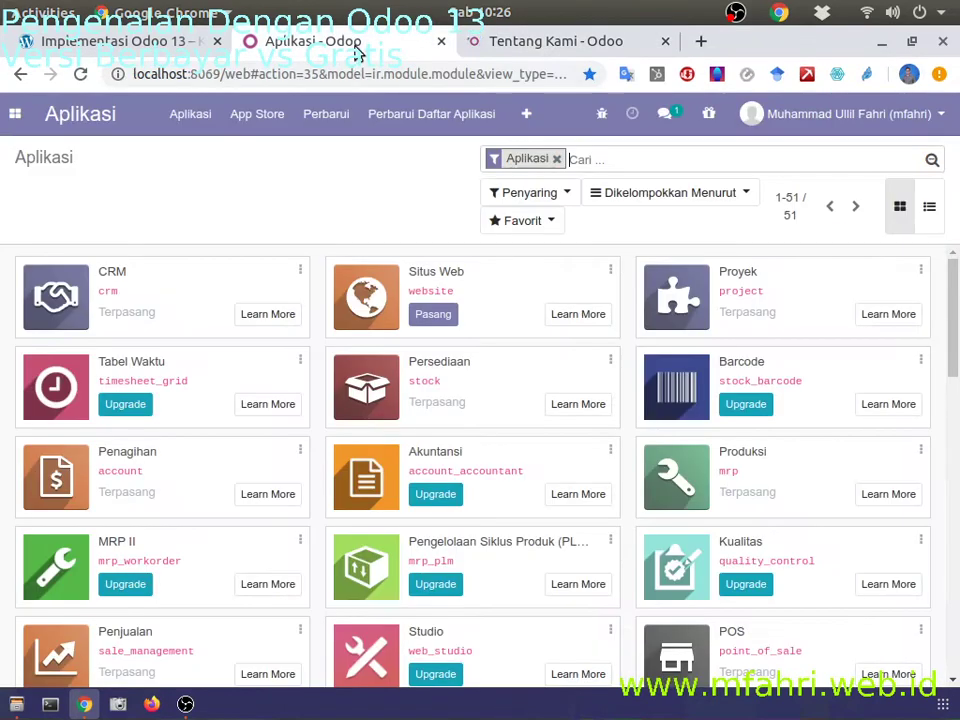
scroll(418, 349, "down", 3)
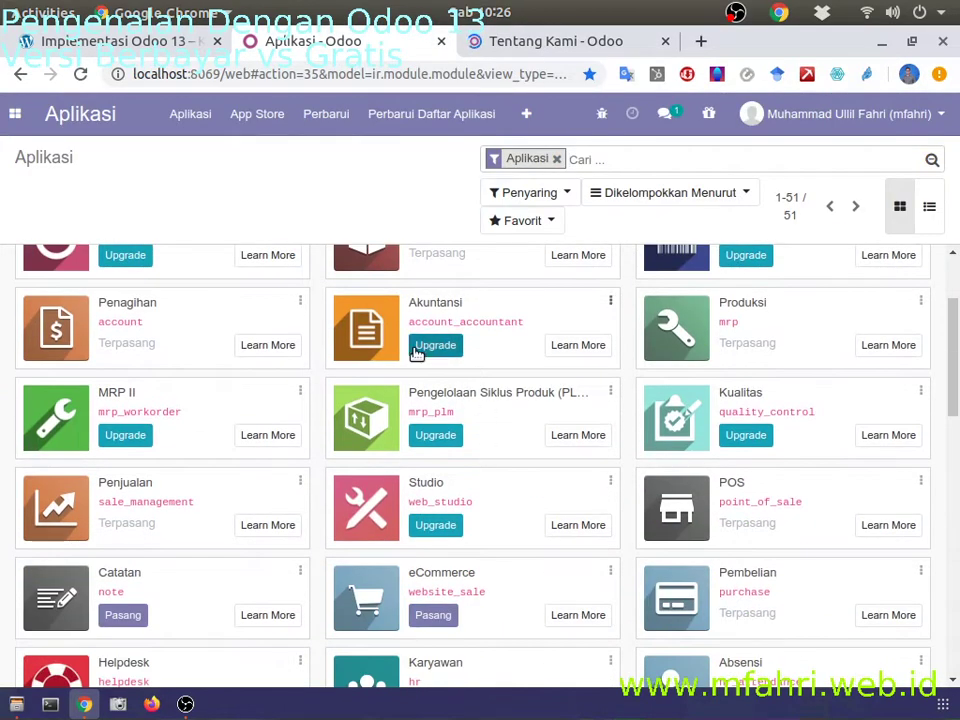
left_click(553, 45)
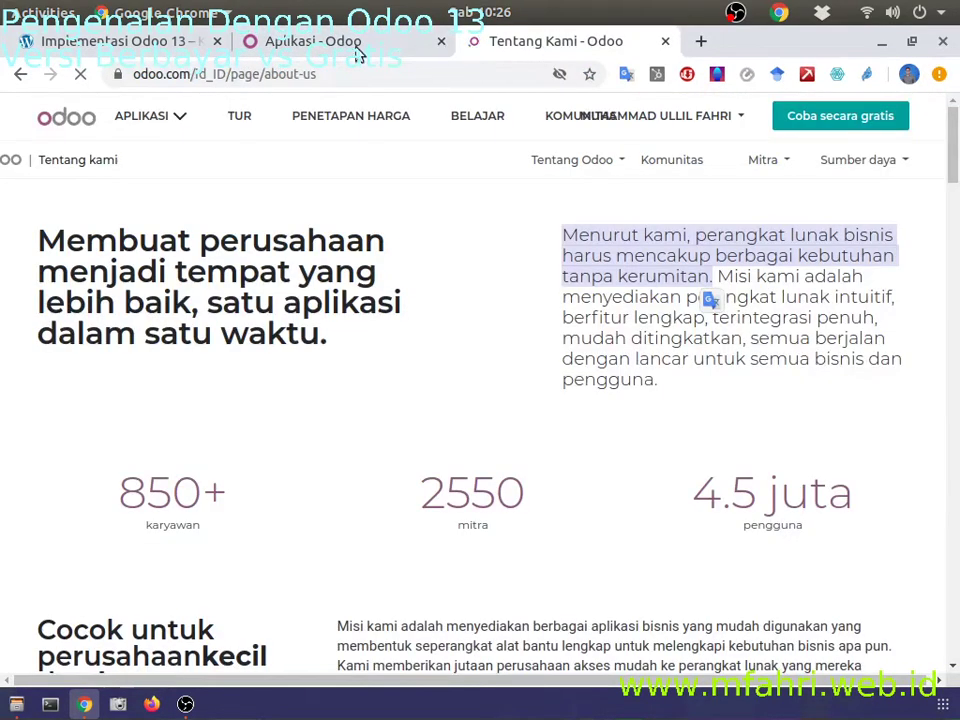
left_click(352, 44)
scroll(343, 302, "up", 3)
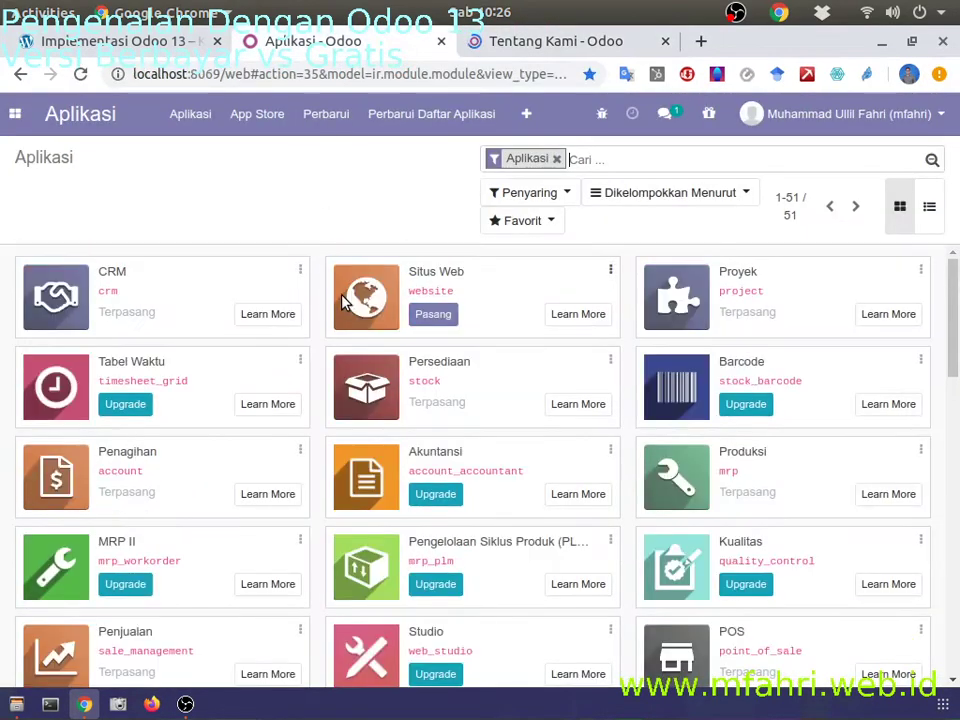
Return to the Implementasi Odoo 13 curriculum and skim its lesson sections against the Odoo modules.
left_click(78, 41)
scroll(268, 399, "down", 3)
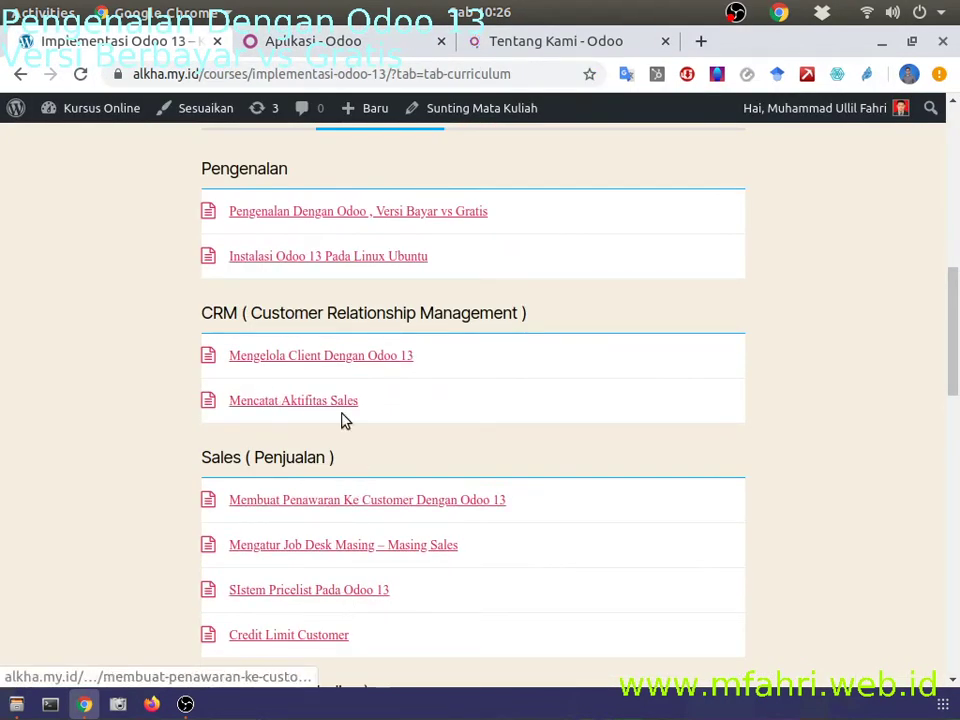
scroll(340, 410, "down", 3)
scroll(334, 396, "up", 5)
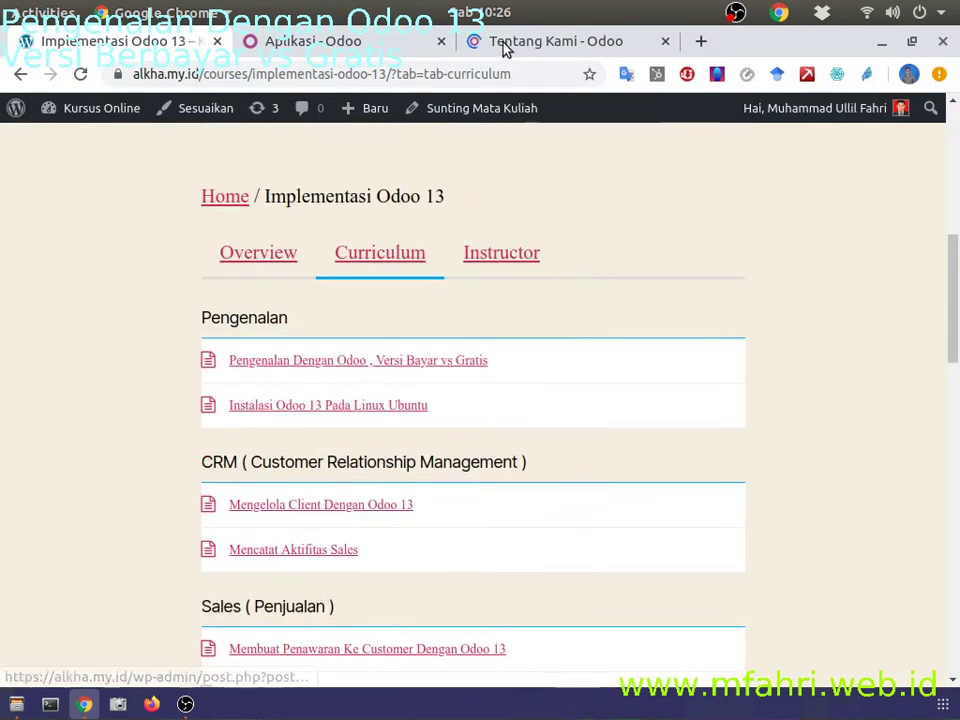
Highlight the Tentang Kami text from "Misi kami adalah" through "terintegrasi penuh".
left_click(507, 40)
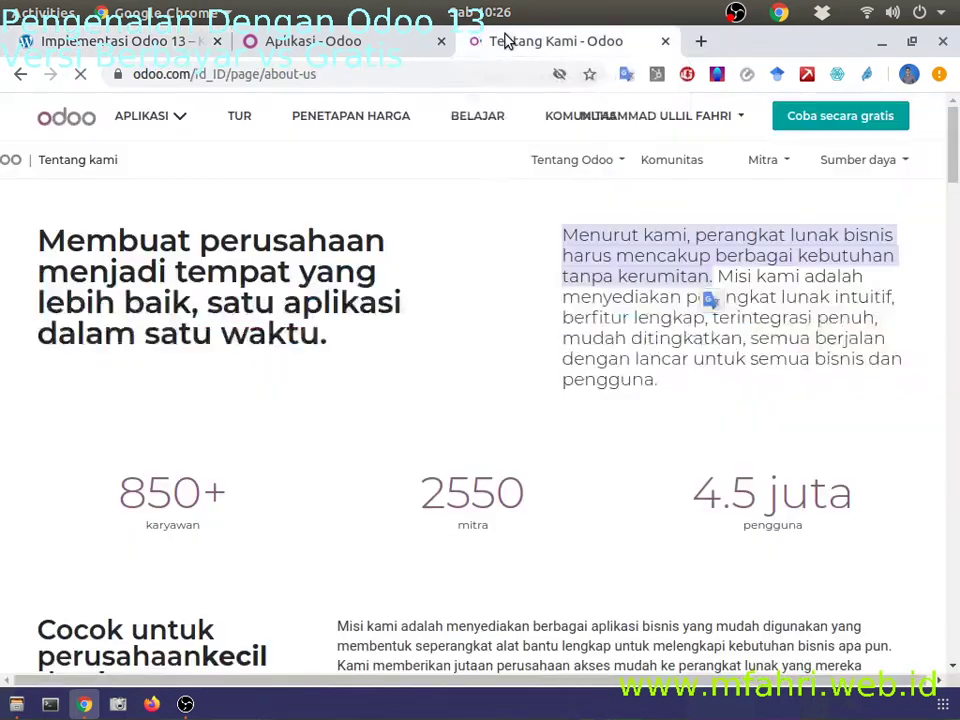
left_click(724, 277)
left_click_drag(724, 277, 832, 322)
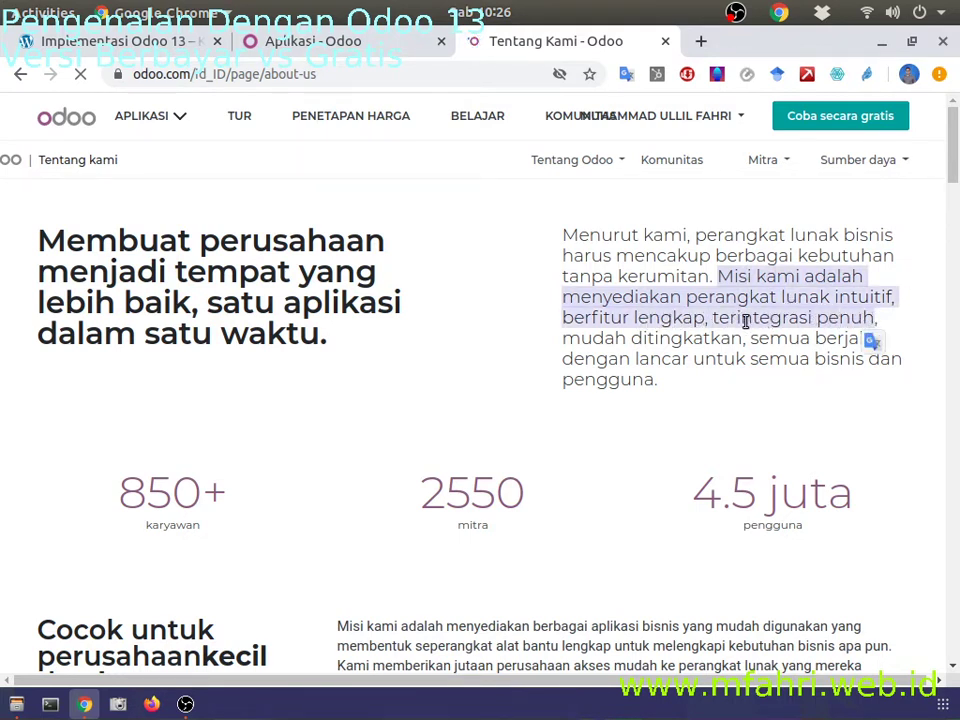
Browse the local Odoo's Aplikasi list from CRM down to Sign, VoIP and Appointments, and return to its beginning.
left_click(274, 41)
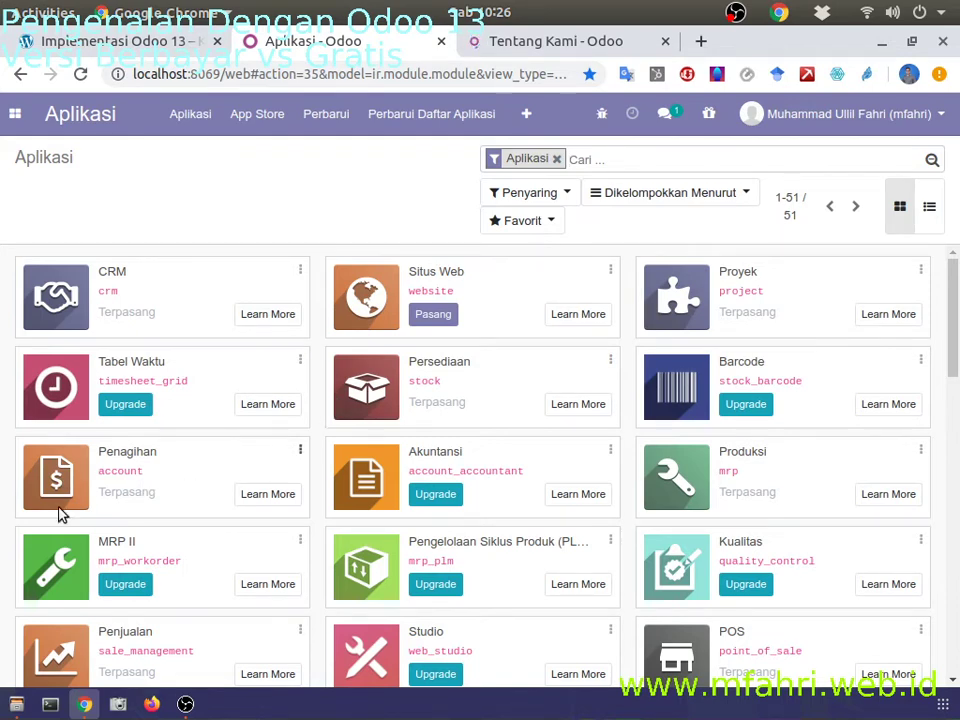
scroll(845, 527, "down", 2)
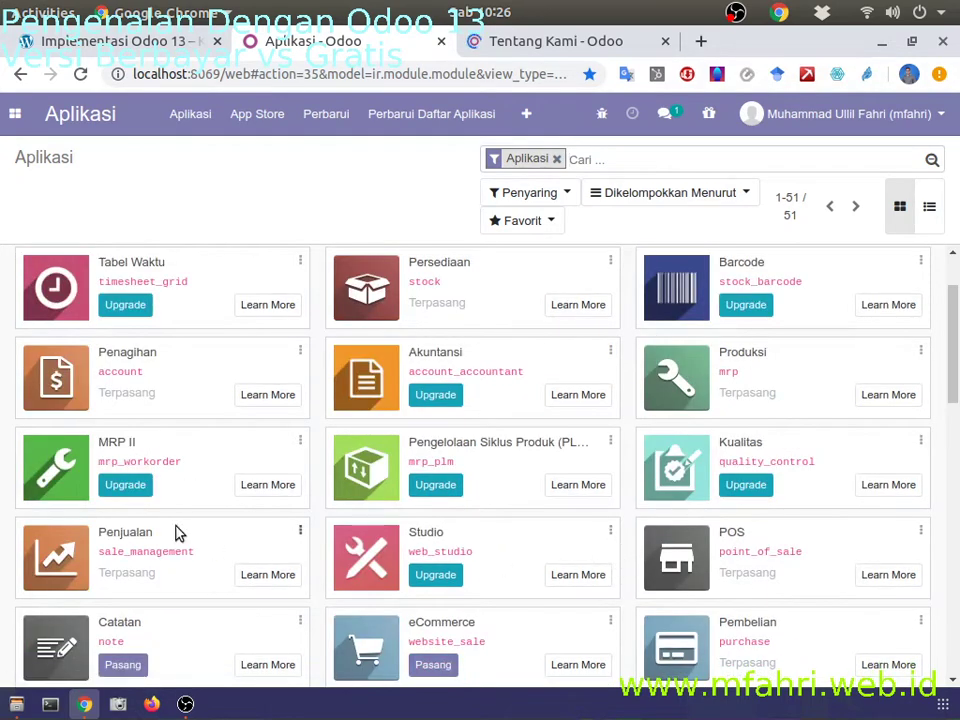
scroll(431, 553, "down", 4)
scroll(429, 493, "up", 7)
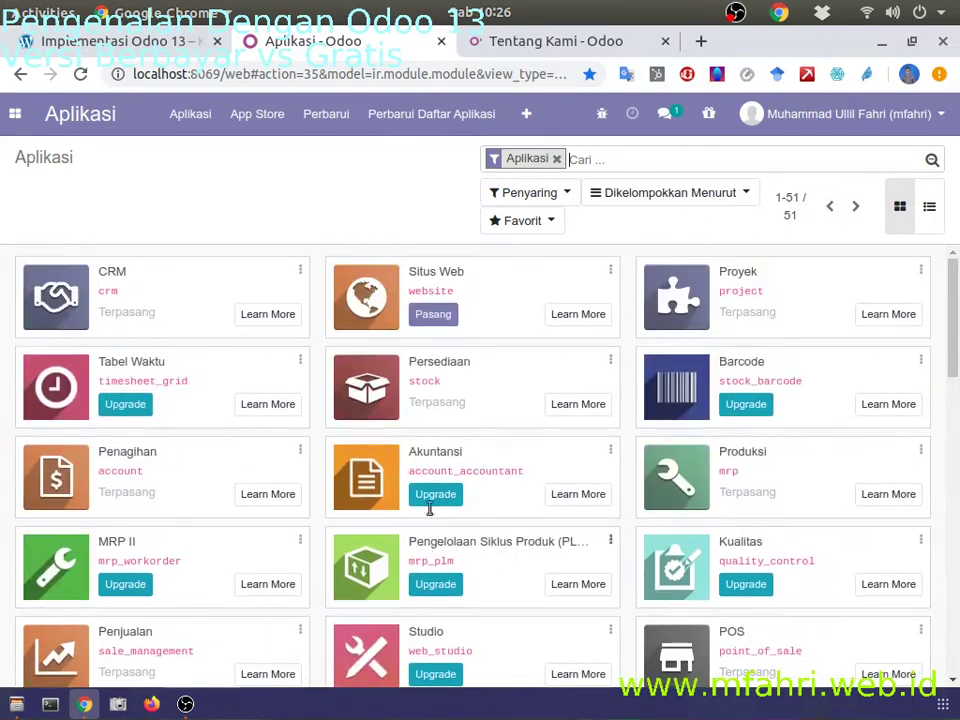
scroll(450, 497, "down", 5)
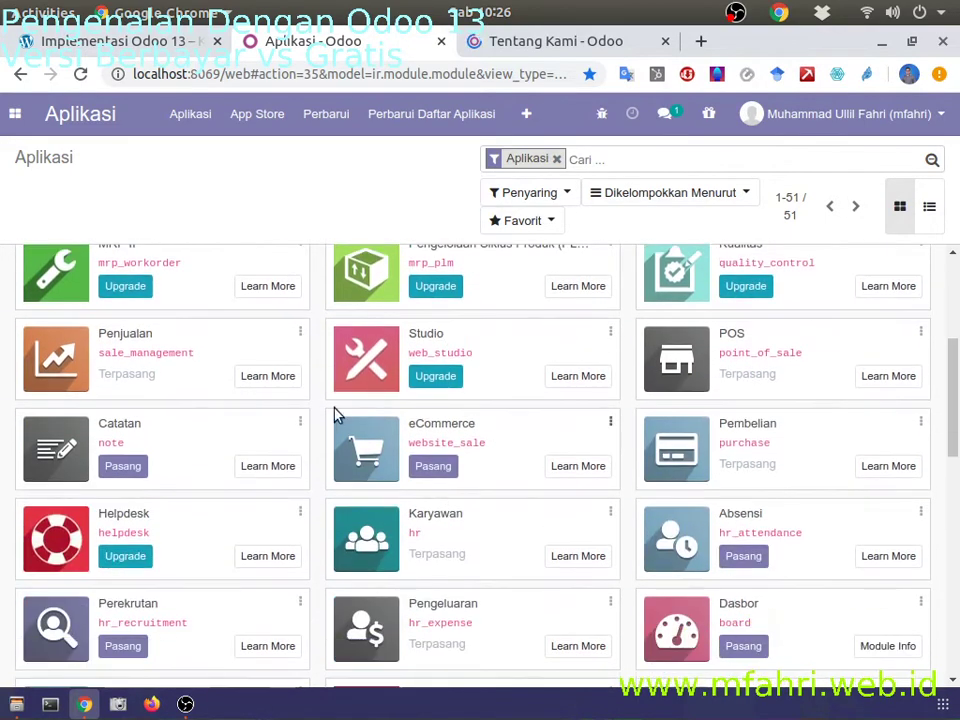
scroll(336, 418, "up", 5)
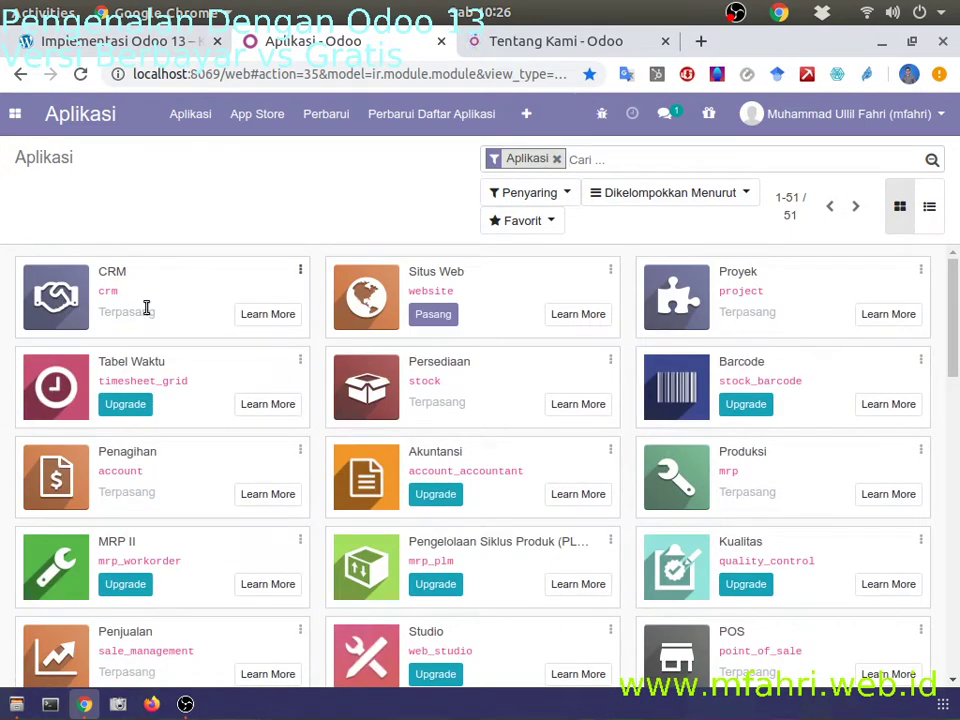
scroll(158, 478, "down", 6)
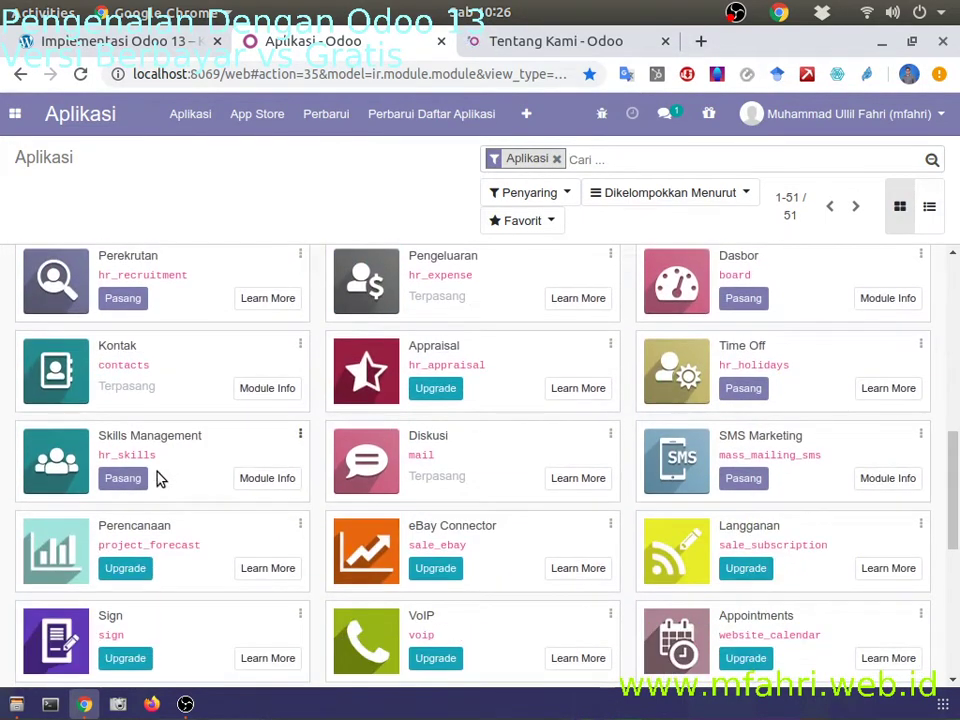
scroll(266, 397, "up", 3)
scroll(266, 397, "up", 4)
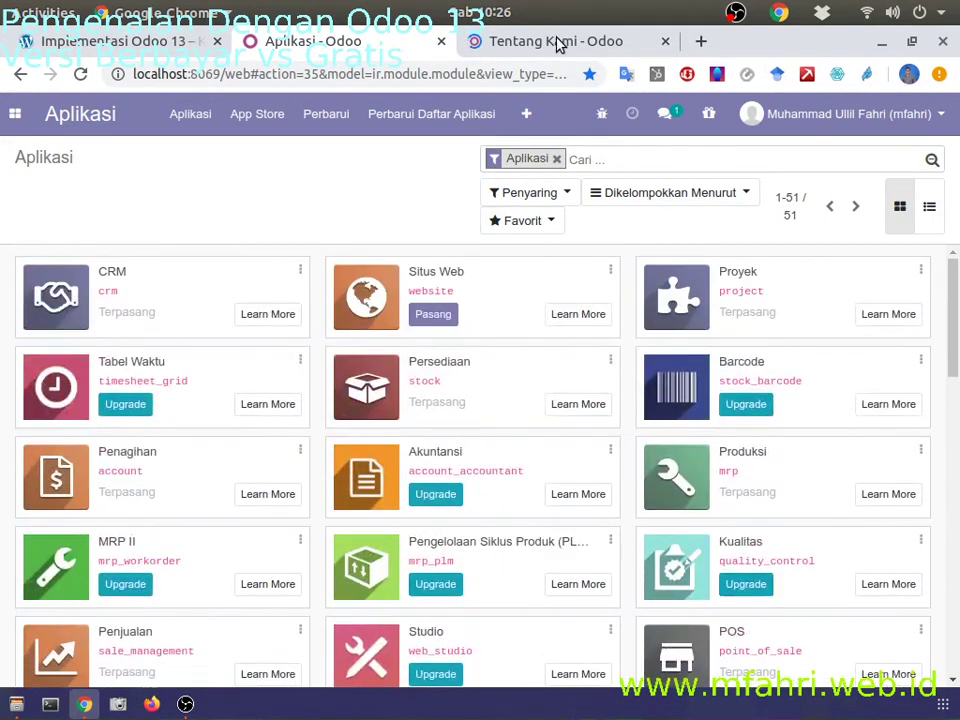
On the Tentang Kami page, highlight the employee, partner and user figures one after another.
left_click(561, 43)
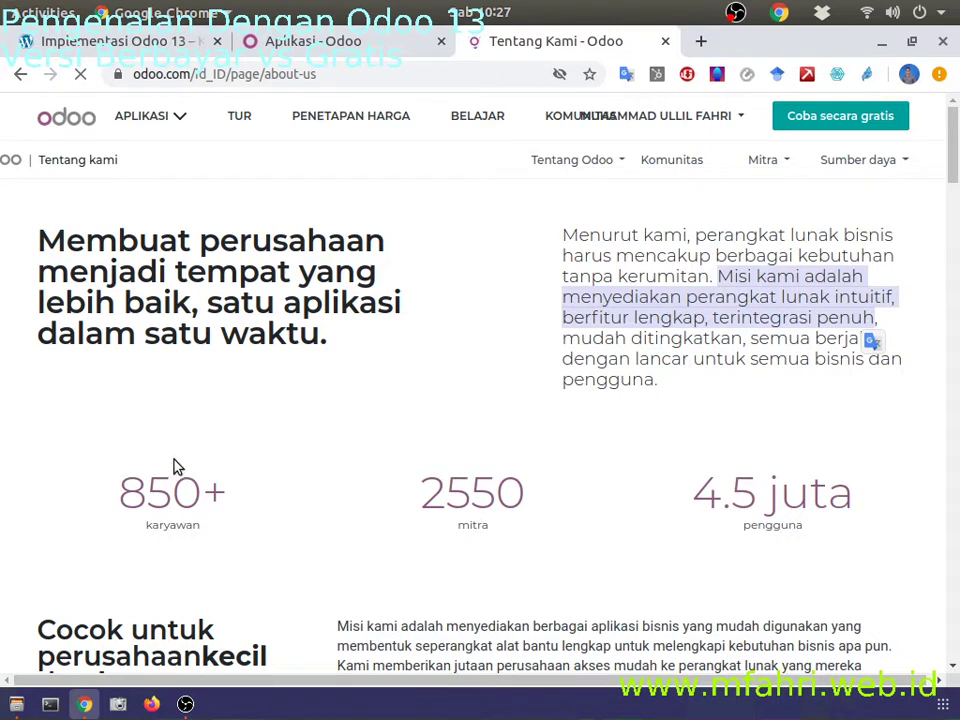
left_click_drag(129, 500, 223, 489)
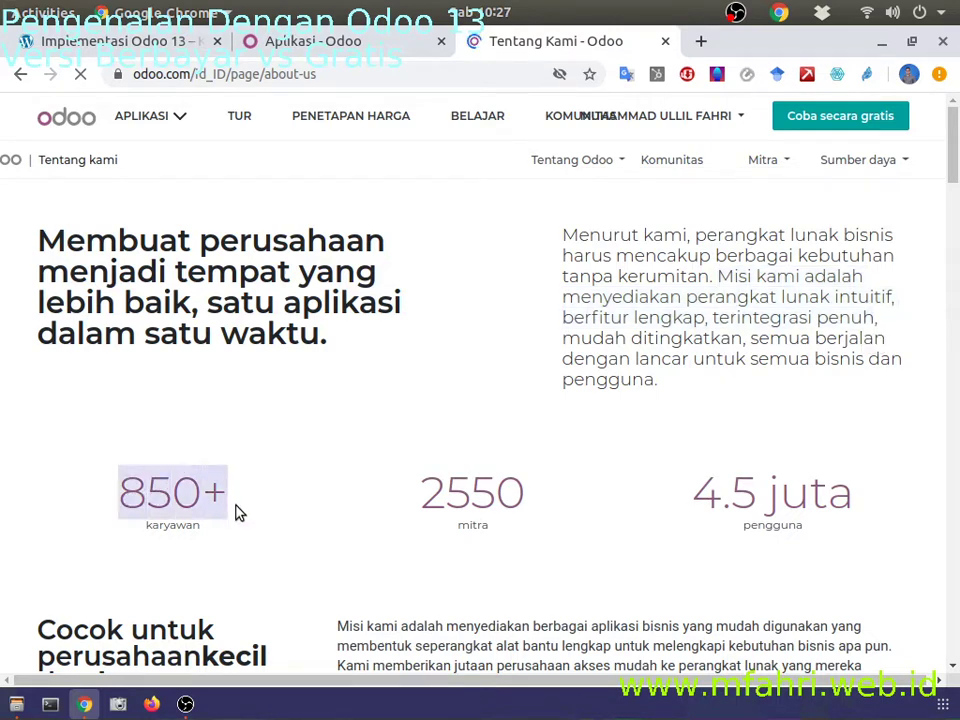
scroll(238, 513, "down", 1)
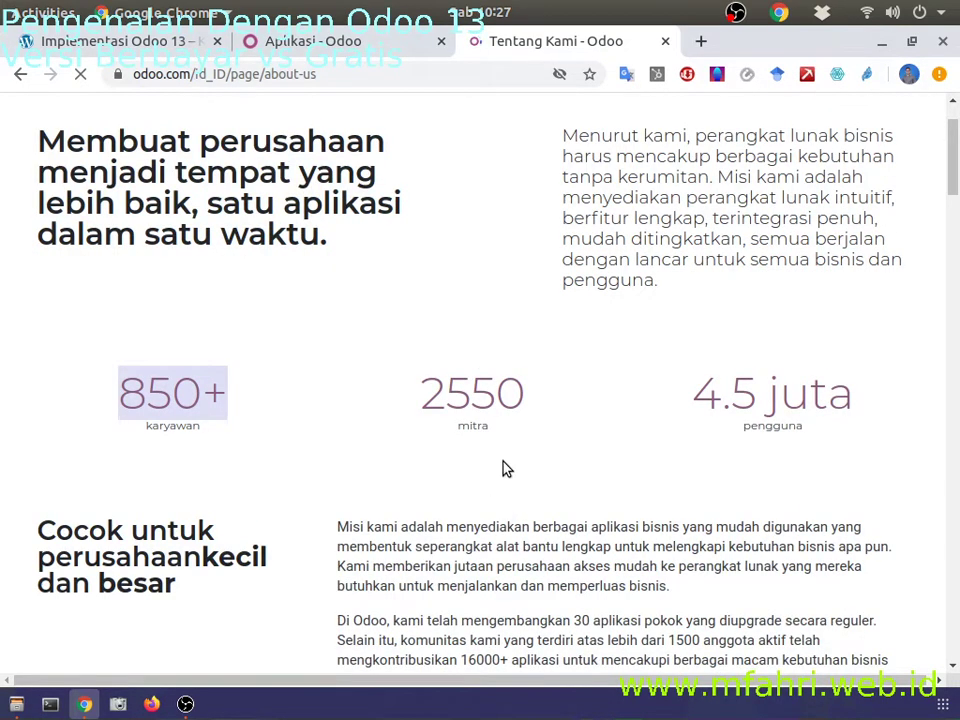
left_click_drag(428, 397, 540, 402)
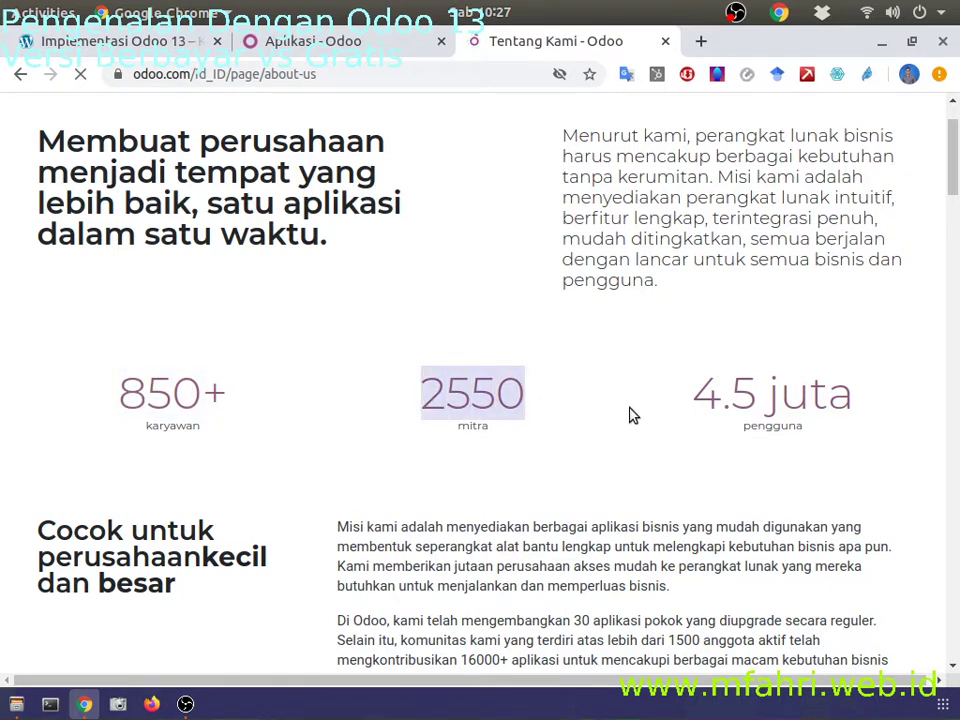
left_click_drag(720, 398, 812, 394)
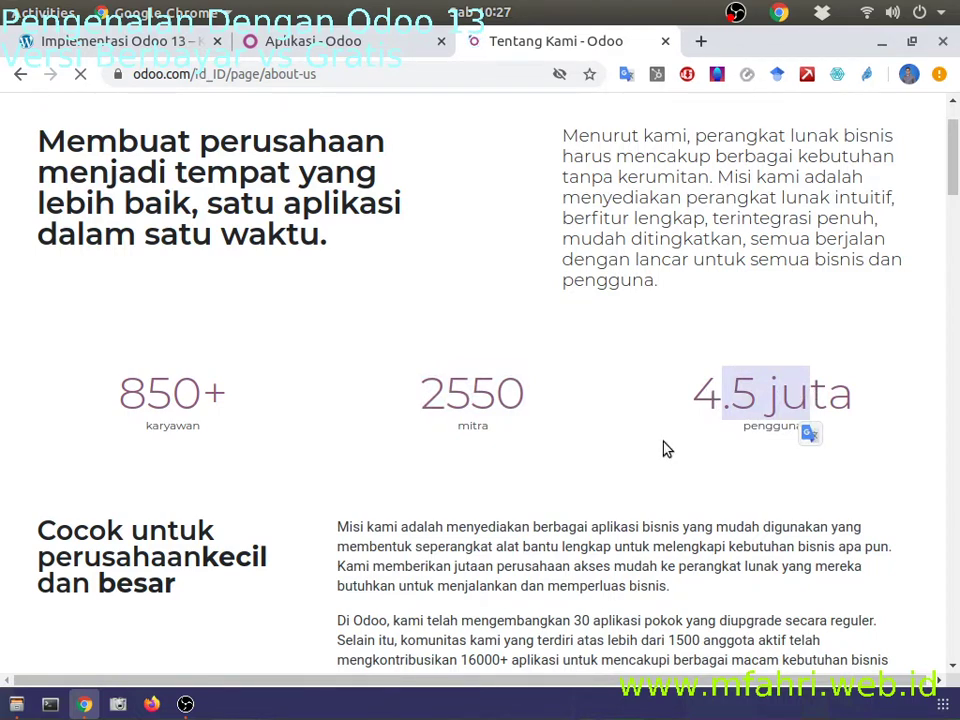
Highlight the heading "Cocok untuk perusahaan kecil dan besar" on the Tentang Kami page.
scroll(665, 449, "down", 4)
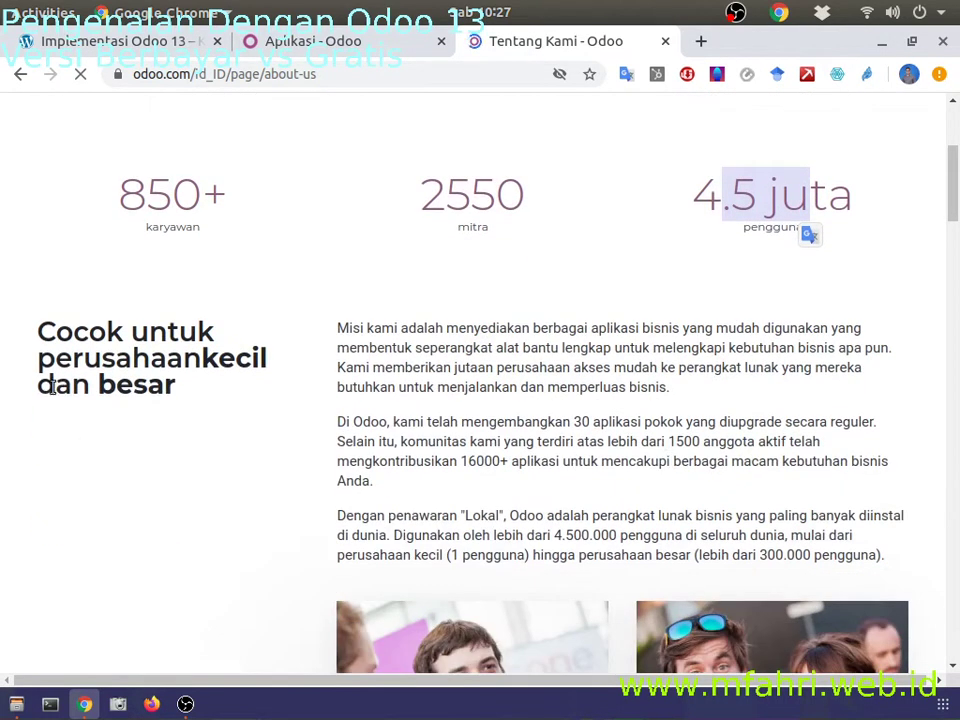
left_click_drag(40, 330, 268, 384)
scroll(304, 400, "down", 4)
scroll(308, 401, "up", 2)
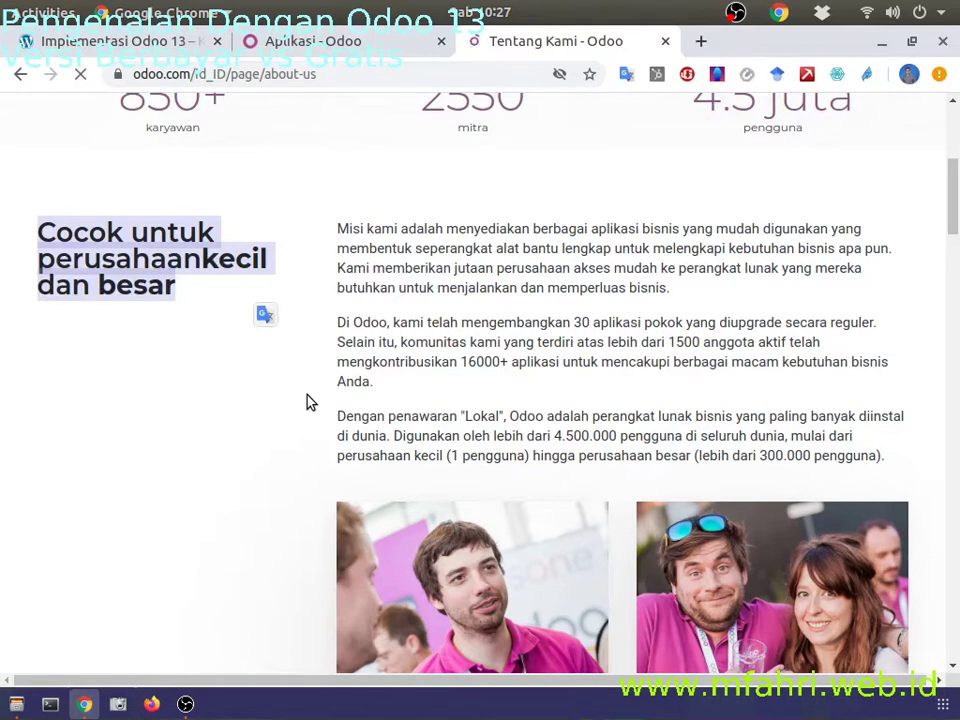
In the local Odoo's Aplikasi list, highlight the technical name point_of_sale of the POS module.
left_click(378, 46)
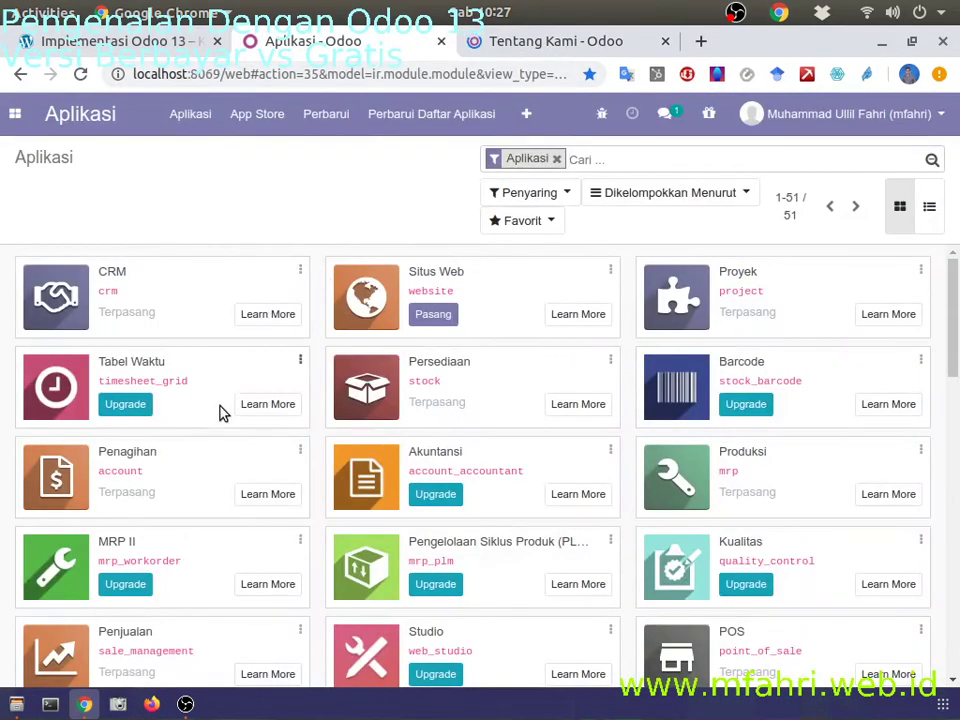
scroll(300, 450, "down", 4)
left_click_drag(720, 452, 848, 456)
Back on Tentang Kami, highlight the "Misi kami adalah" paragraph and the "Di Odoo, kami telah mengembangkan" paragraph.
left_click(515, 45)
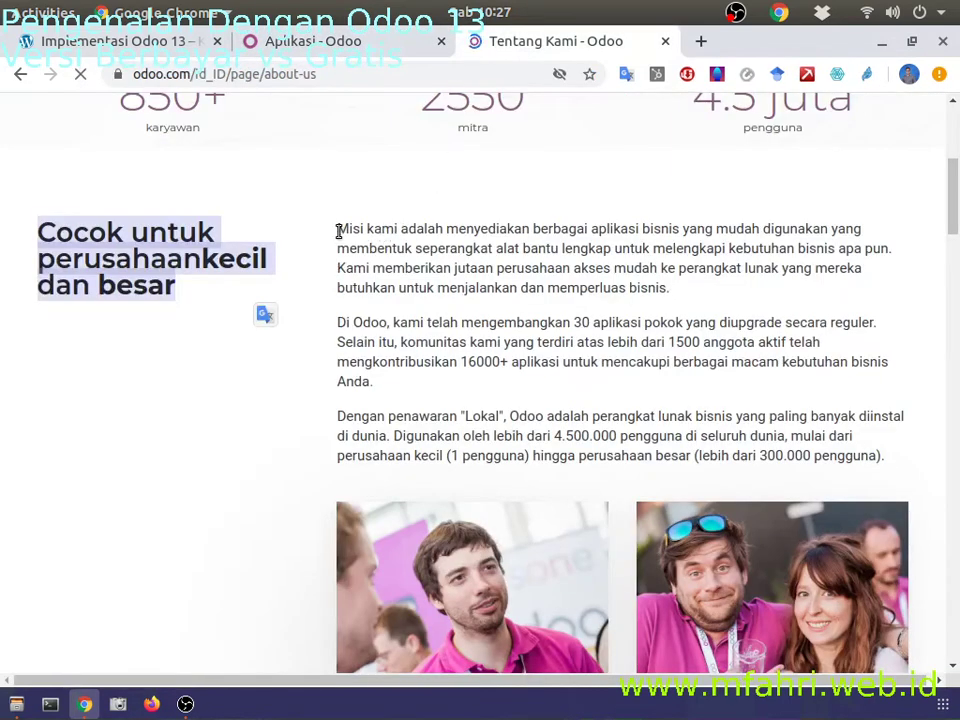
left_click_drag(339, 231, 804, 298)
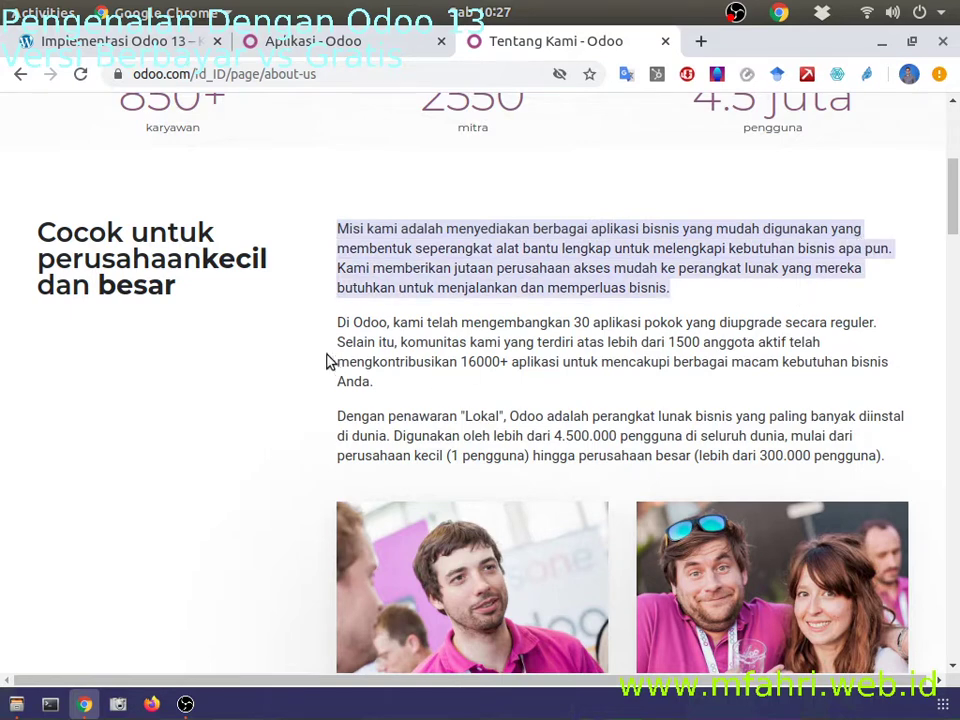
left_click_drag(337, 326, 877, 336)
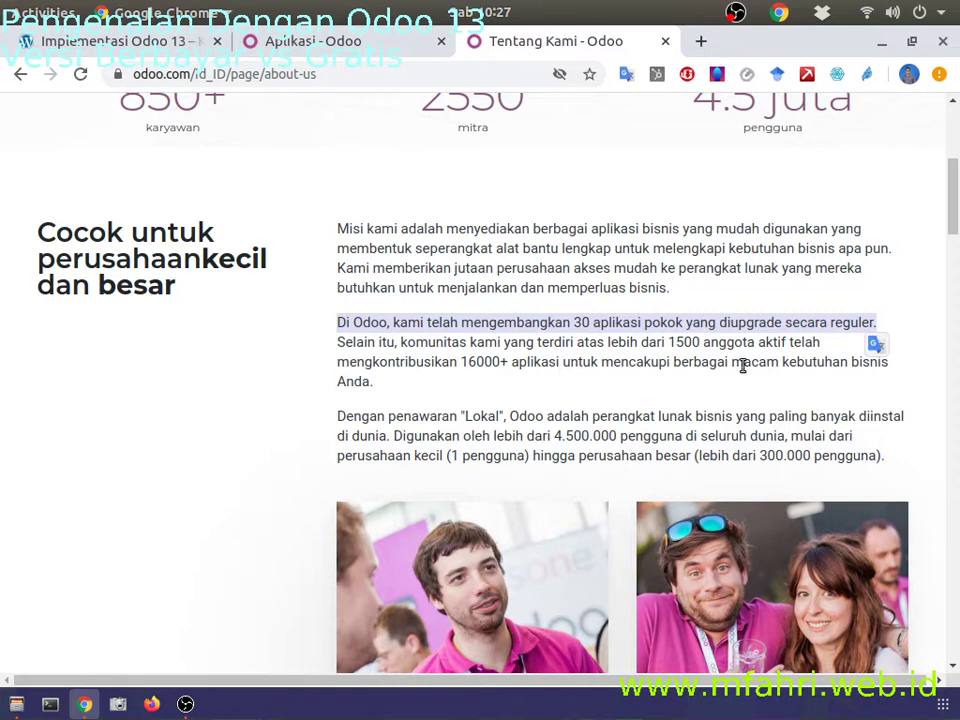
left_click_drag(337, 325, 408, 390)
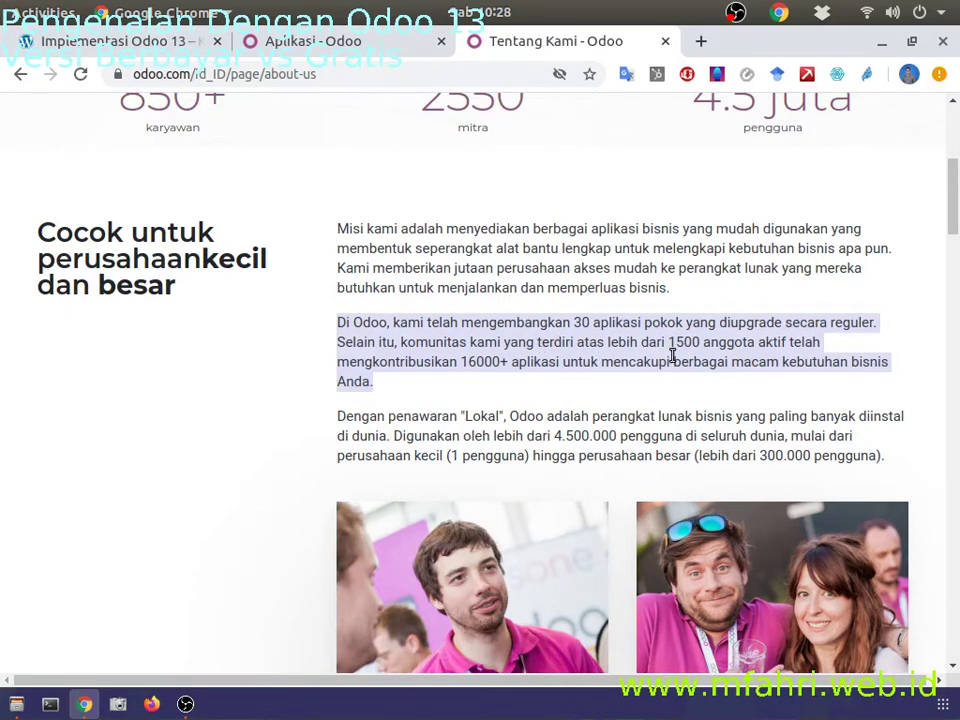
Highlight the "Dengan penawaran Lokal" paragraph part by part, ending with "(lebih dari 300.000 pengguna)".
scroll(673, 360, "down", 2)
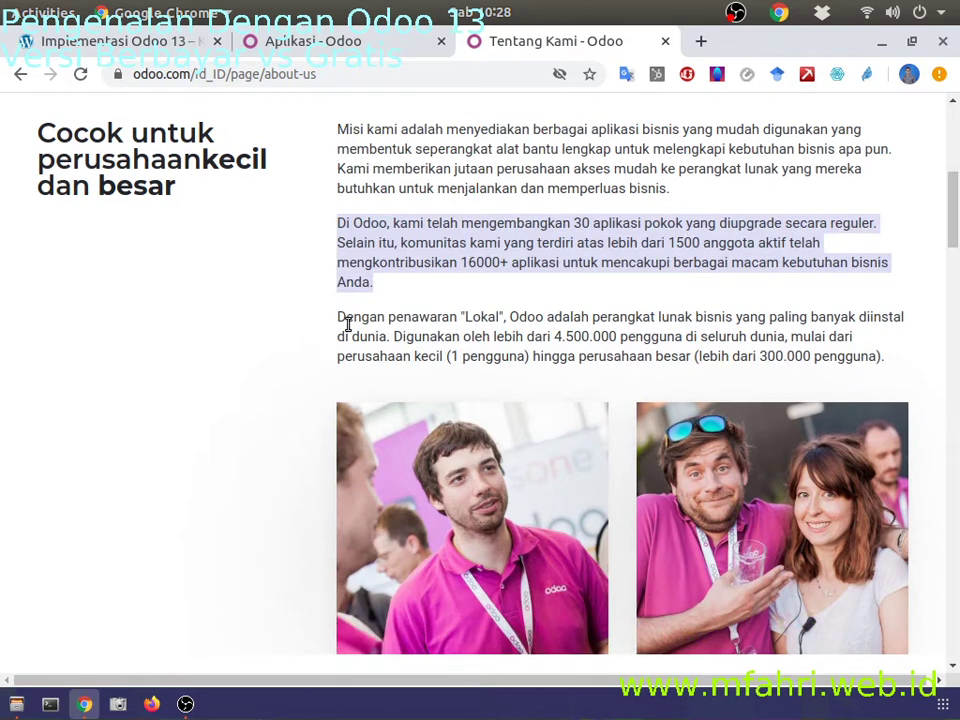
left_click_drag(341, 318, 385, 337)
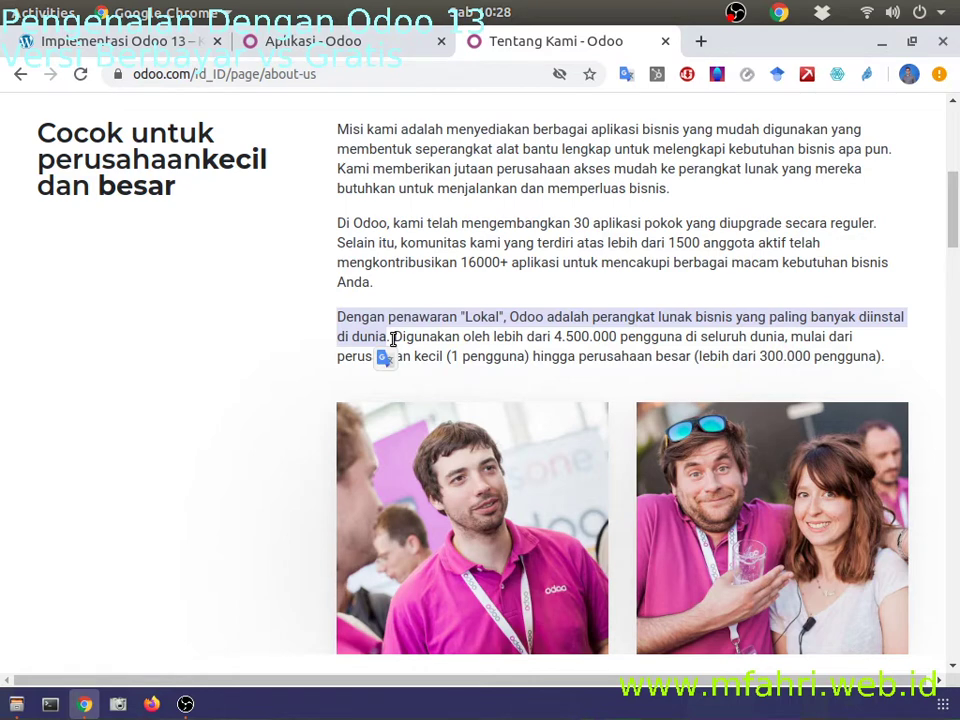
left_click_drag(396, 338, 528, 352)
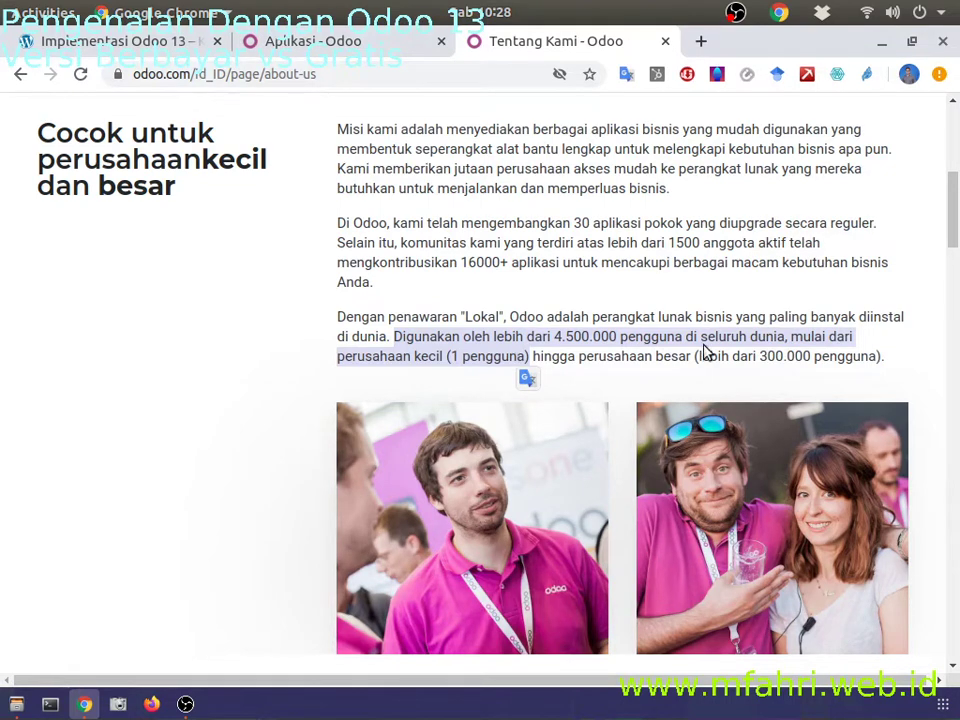
left_click(732, 362)
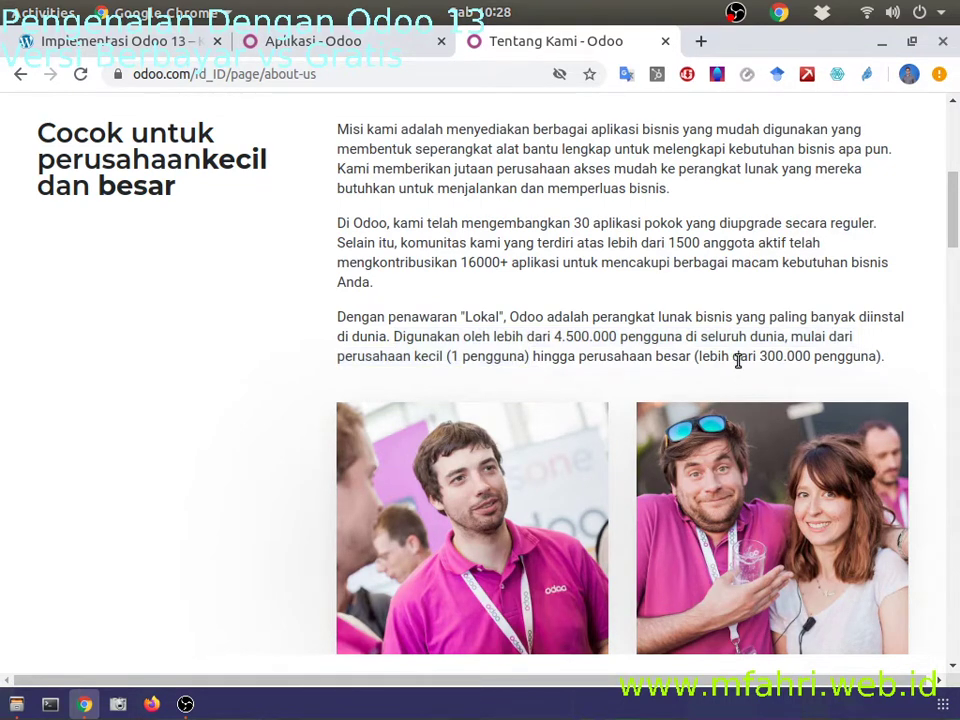
left_click_drag(738, 362, 879, 356)
left_click(789, 364)
left_click_drag(662, 358, 888, 357)
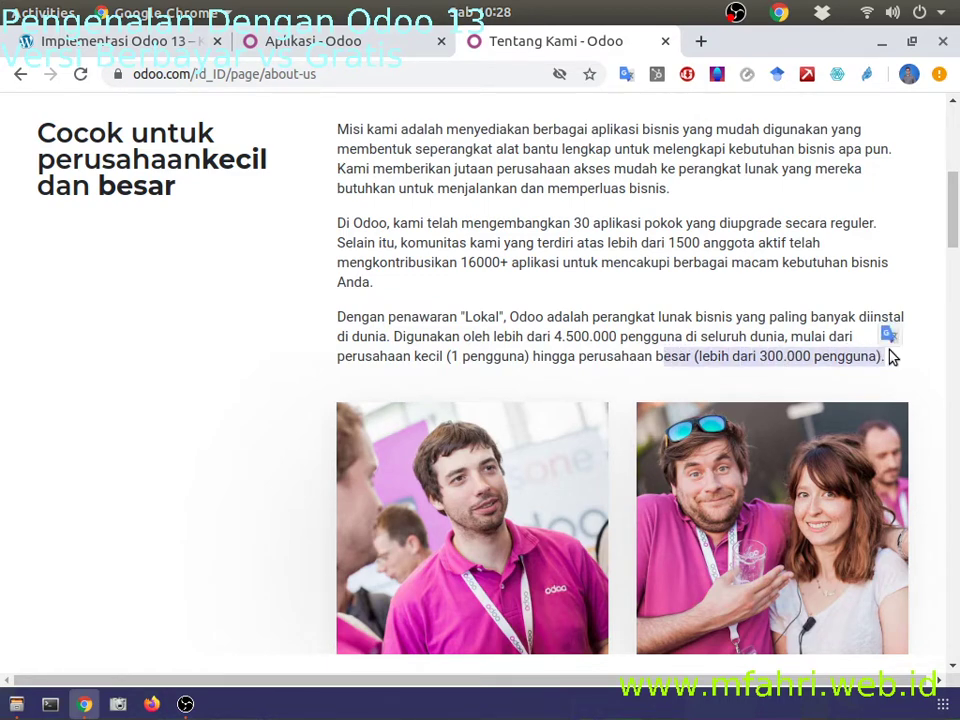
Skim the "Apa yang membuat Odoo berbeda?" section down to Kantor Kami, and point out the page's web address.
scroll(887, 358, "down", 5)
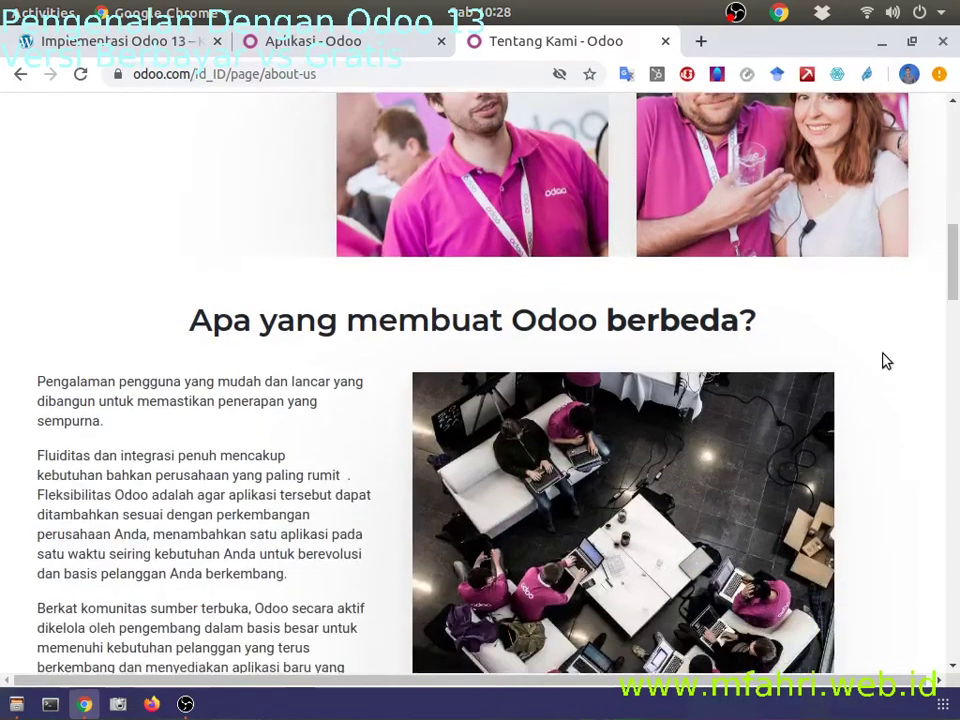
scroll(885, 360, "down", 1)
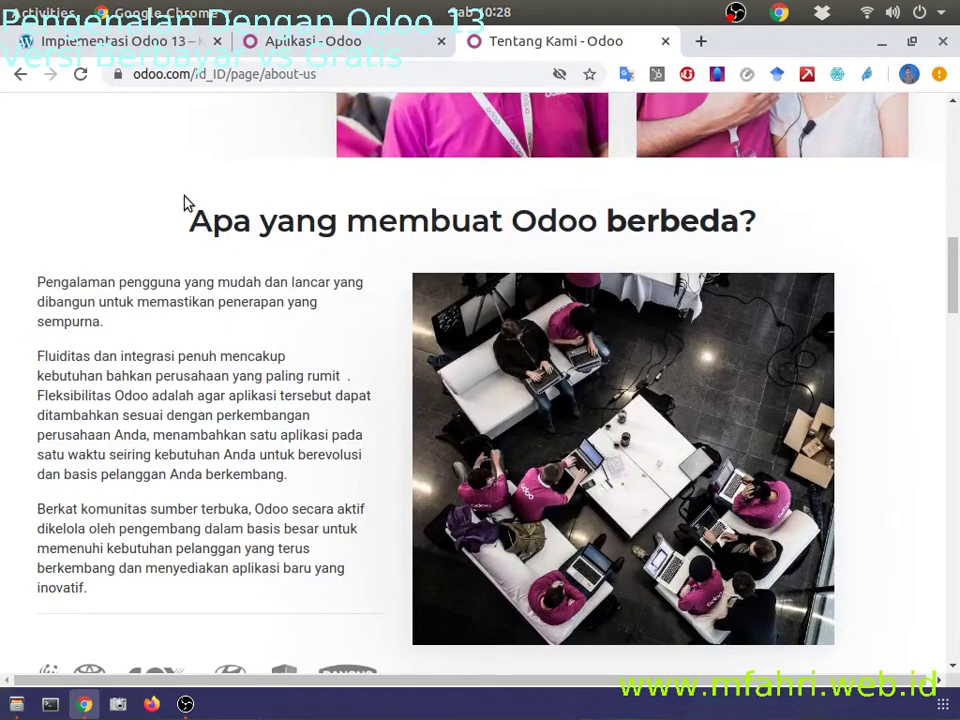
scroll(110, 352, "down", 4)
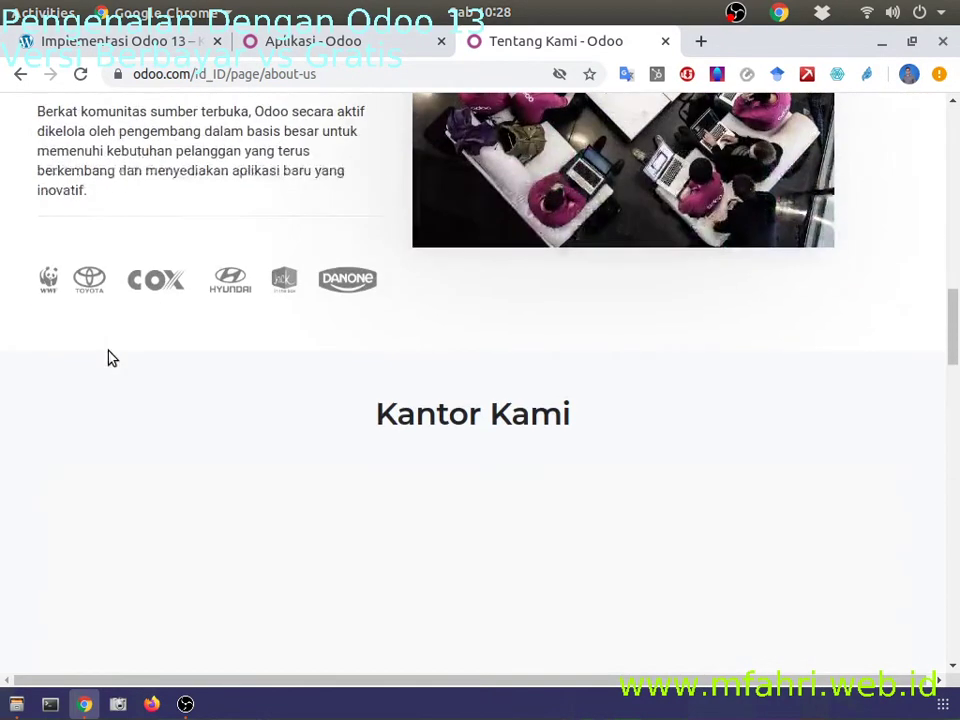
scroll(110, 357, "down", 1)
scroll(110, 357, "up", 4)
left_click_drag(146, 73, 446, 75)
left_click(446, 75)
scroll(282, 446, "up", 8)
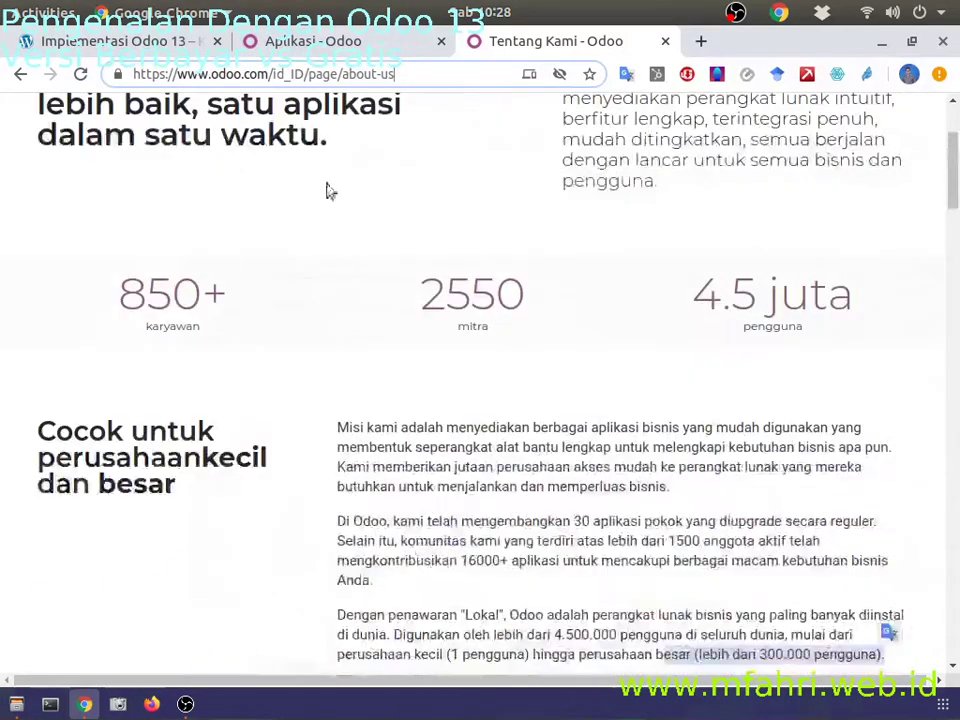
Revisit the local Odoo's Aplikasi list and the Implementasi Odoo 13 curriculum.
left_click(360, 44)
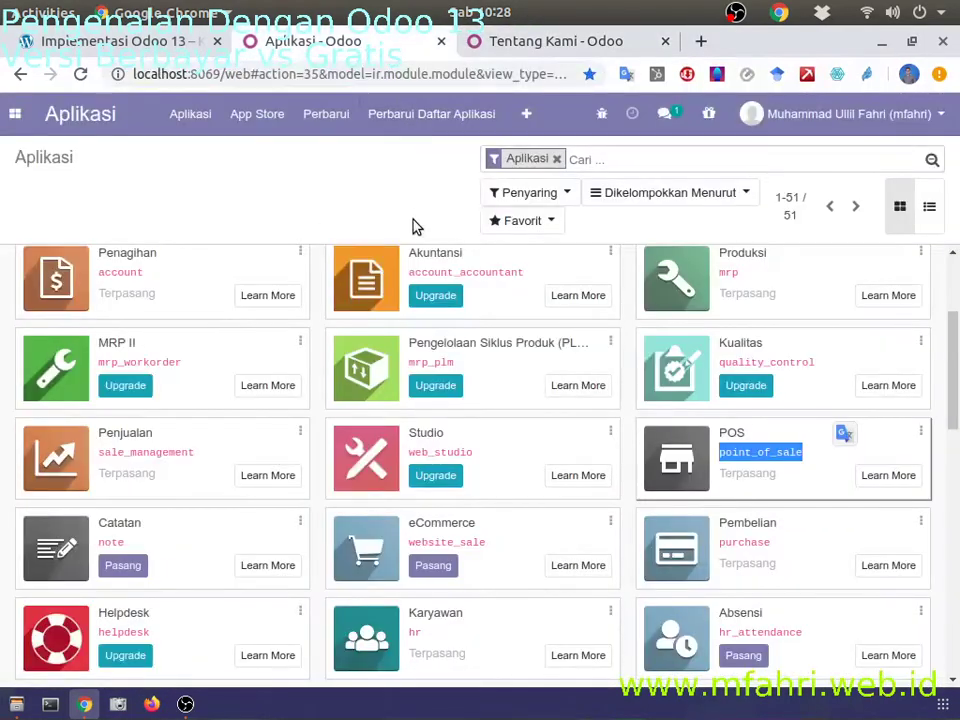
left_click(518, 45)
left_click(81, 44)
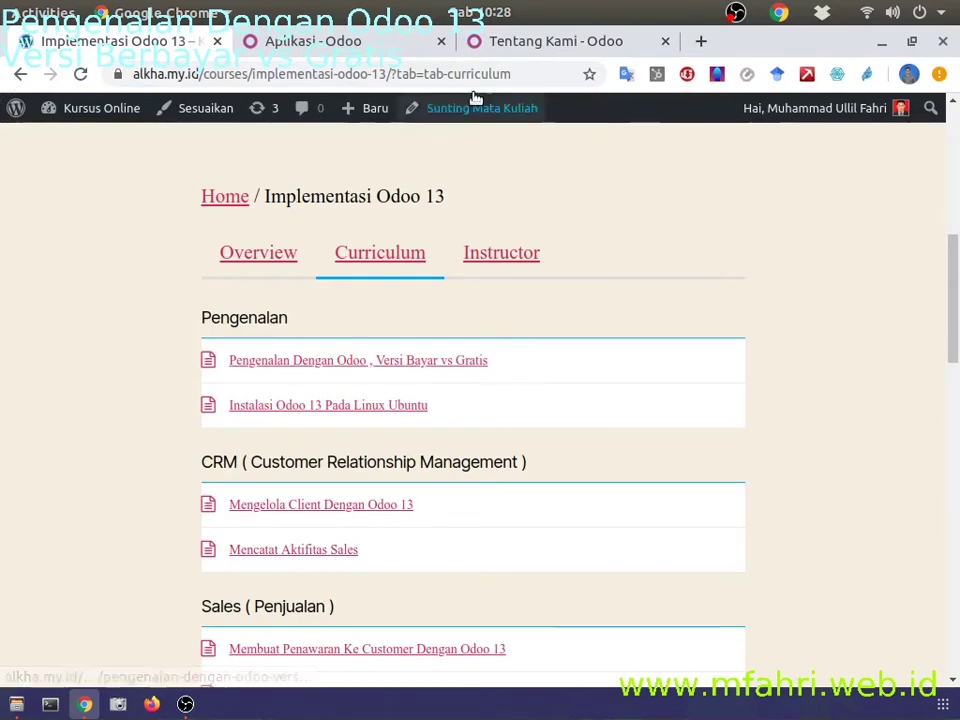
From the Tentang Kami page, search the web for "download odoo ce" and open the official Download | Odoo result.
left_click(493, 45)
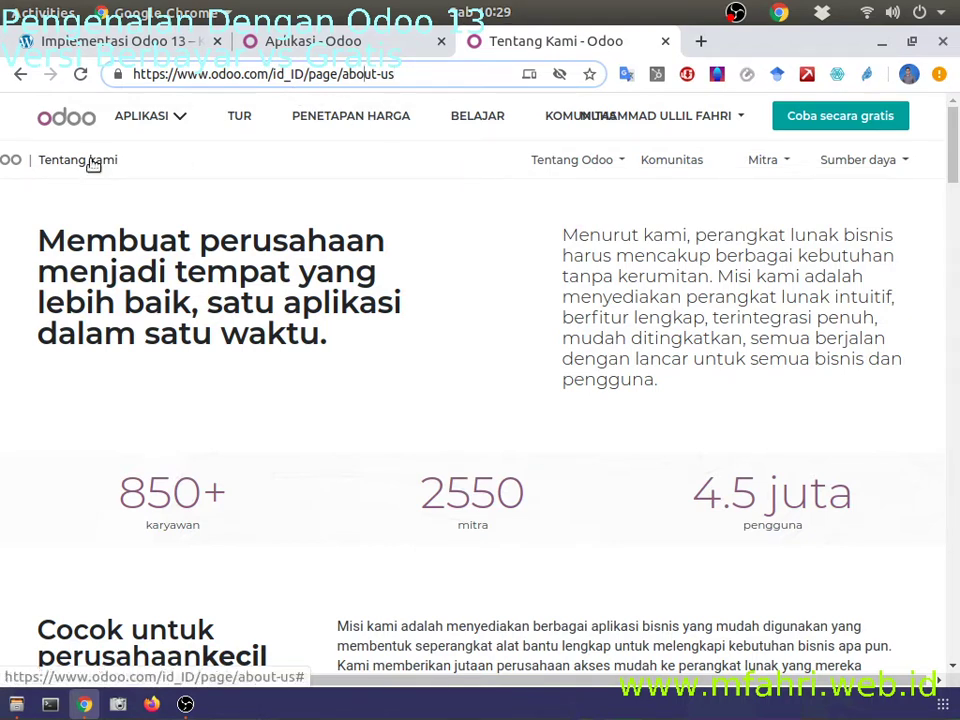
left_click(272, 76)
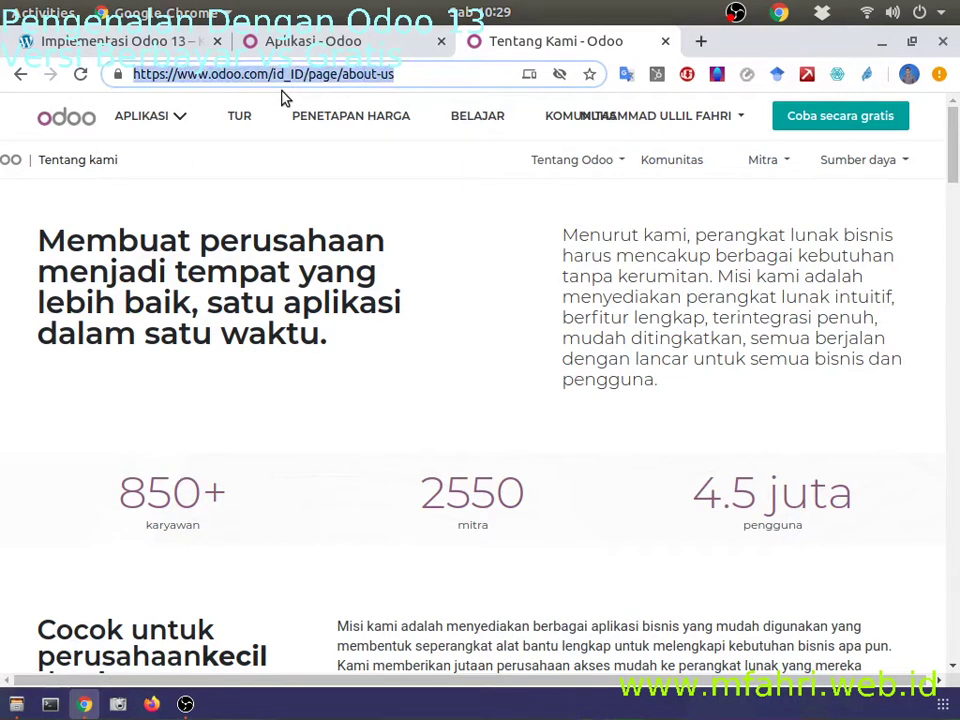
type("download o")
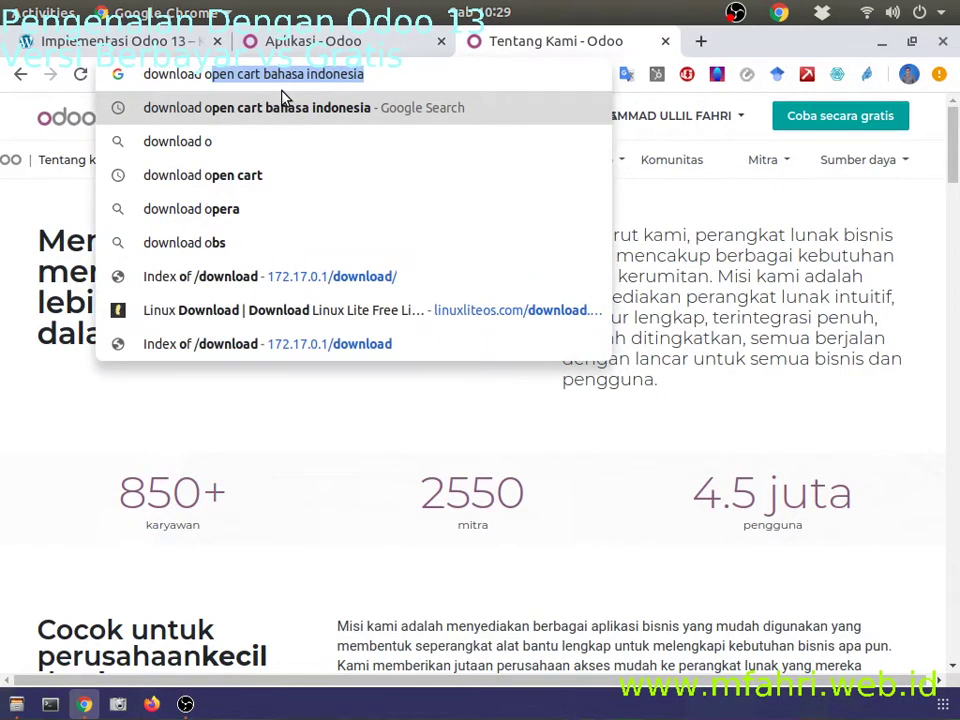
type("doo ce")
key("Return")
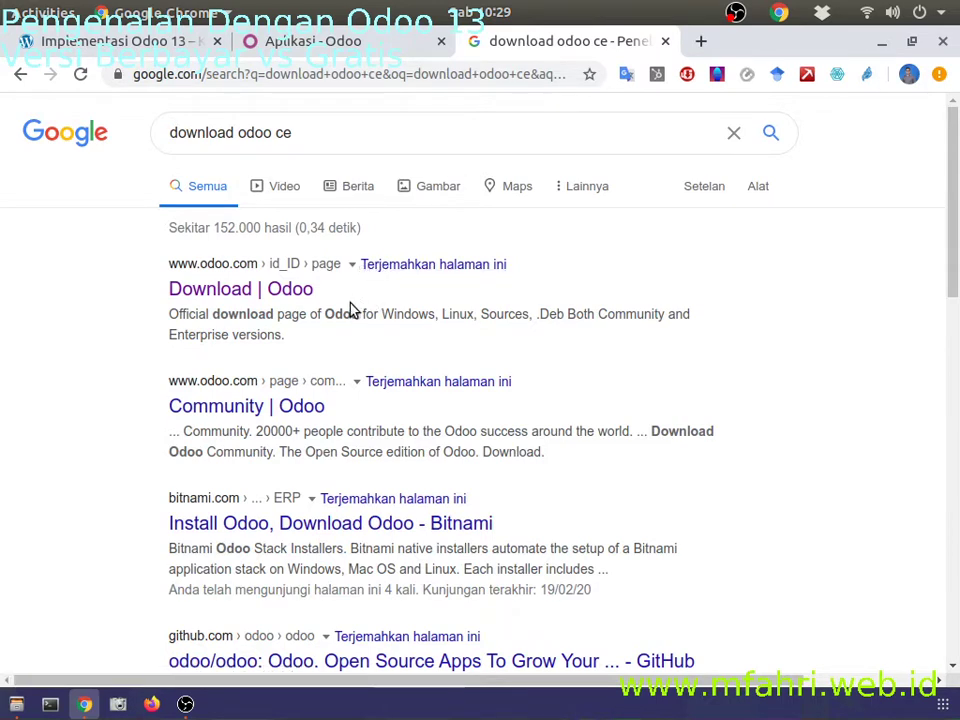
left_click(261, 293)
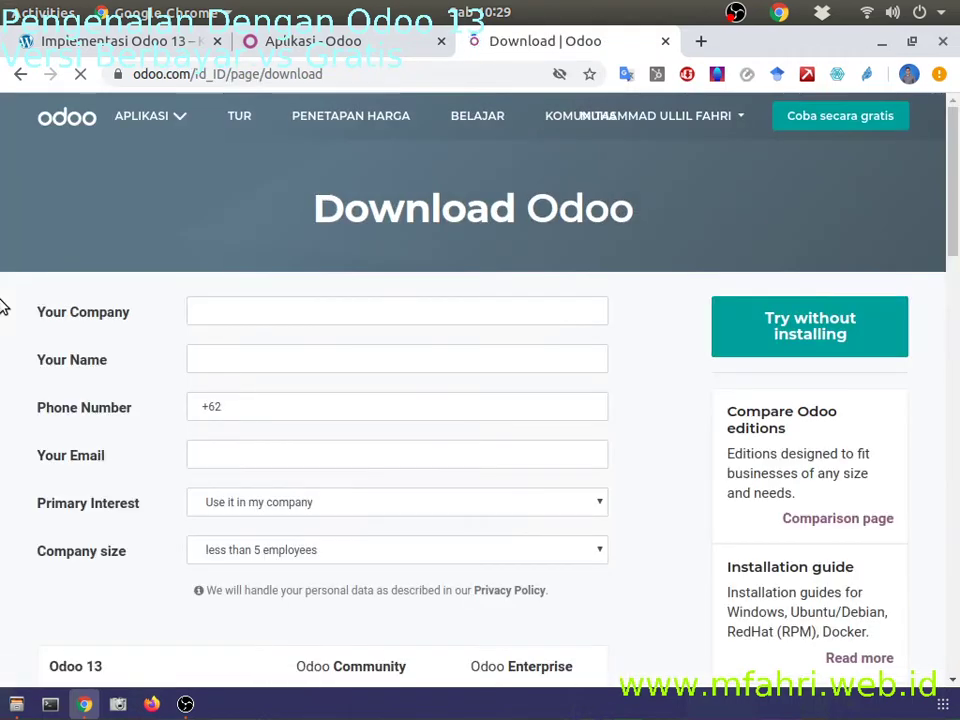
Look over the Download Odoo page's web address, contact form and Odoo 13 download table.
scroll(290, 298, "down", 3)
scroll(305, 295, "up", 3)
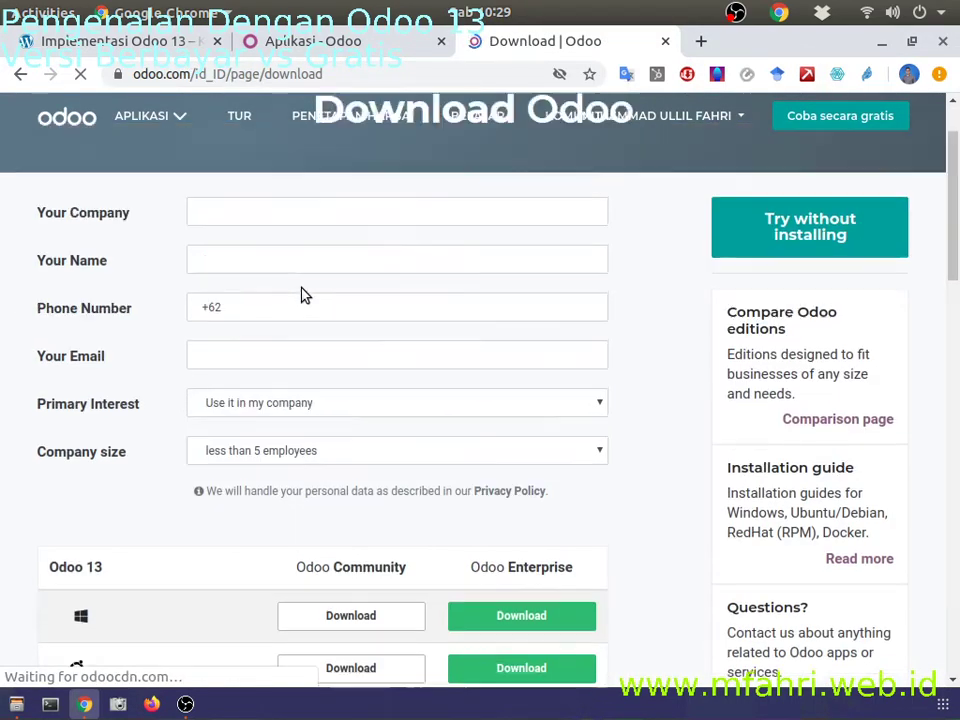
scroll(305, 295, "down", 7)
scroll(303, 295, "up", 7)
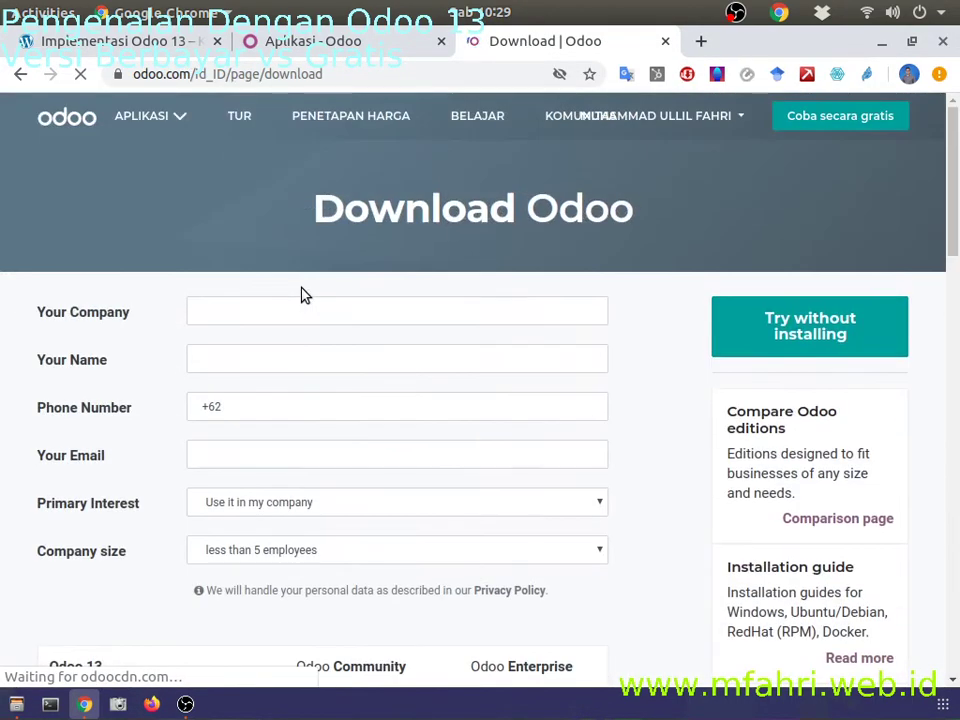
left_click(314, 76)
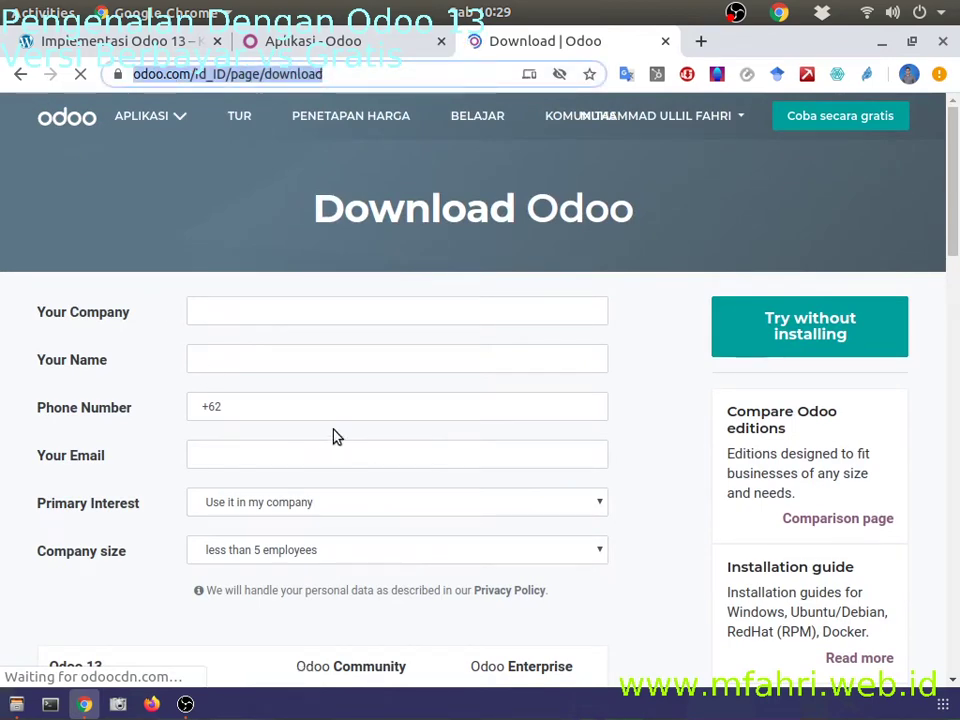
scroll(335, 430, "down", 4)
scroll(253, 209, "up", 2)
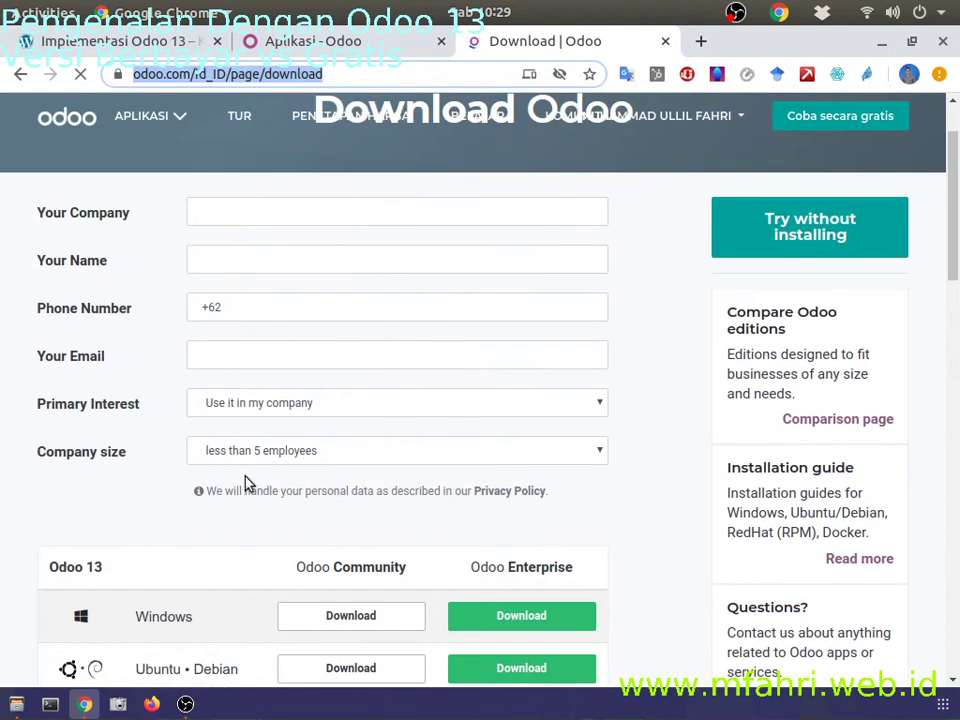
scroll(381, 504, "down", 3)
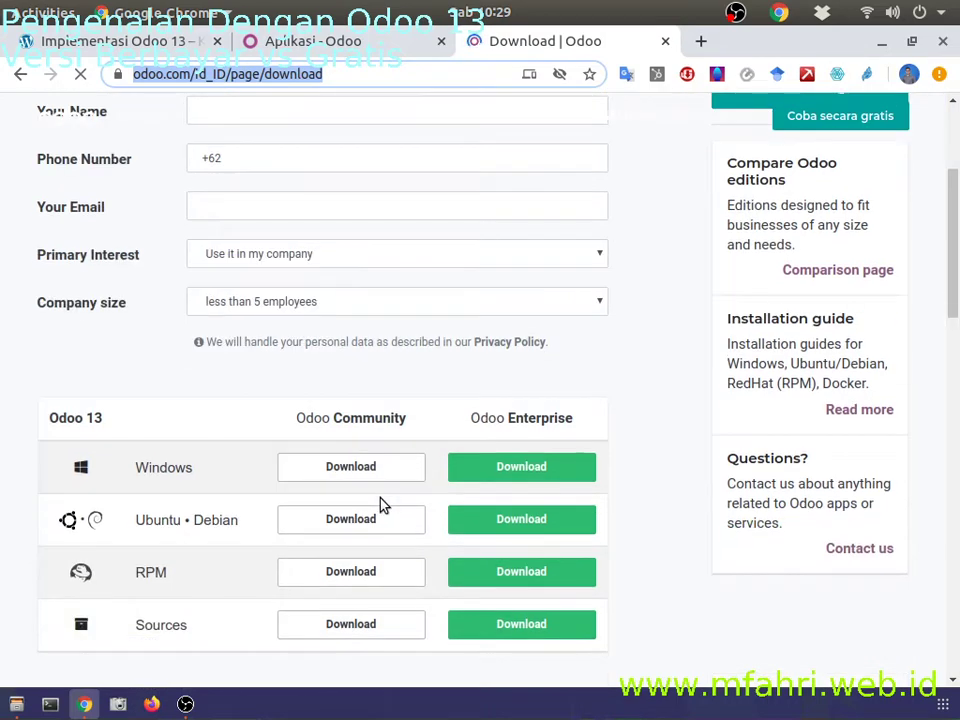
scroll(355, 470, "down", 2)
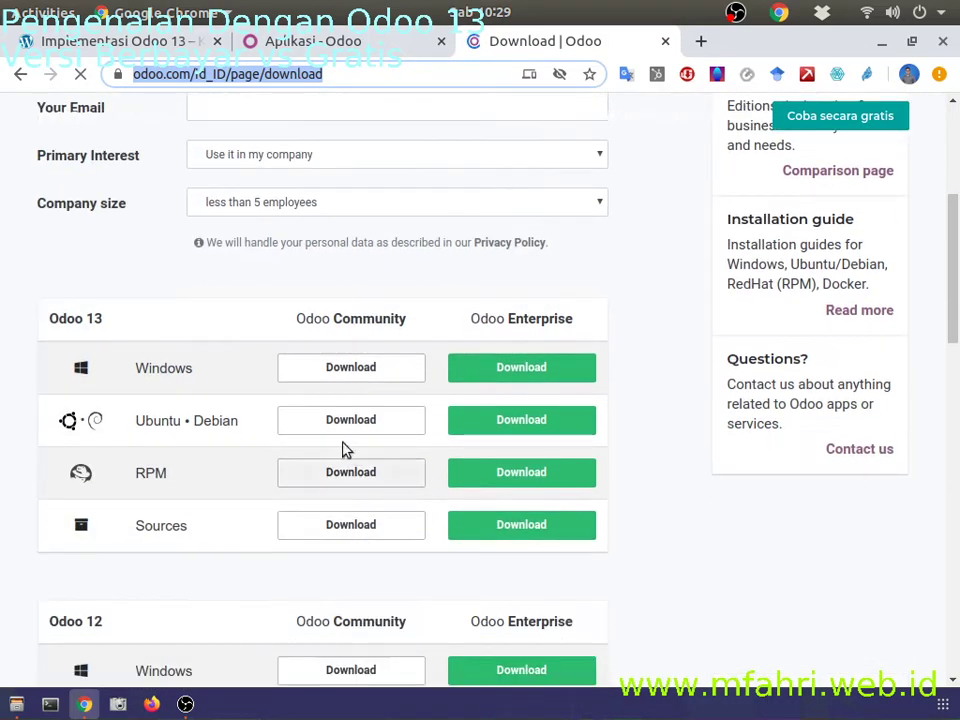
Highlight the Odoo 13 platform names one by one: Windows, Ubuntu • Debian, RPM and Sources.
left_click(127, 378)
left_click_drag(127, 378, 193, 376)
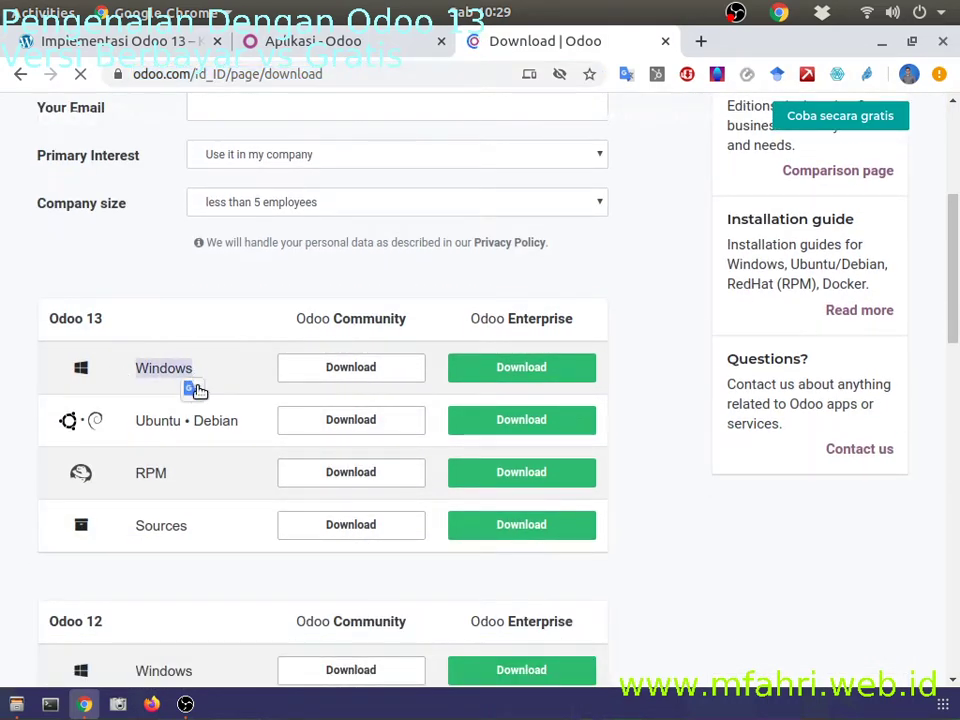
left_click_drag(136, 420, 236, 420)
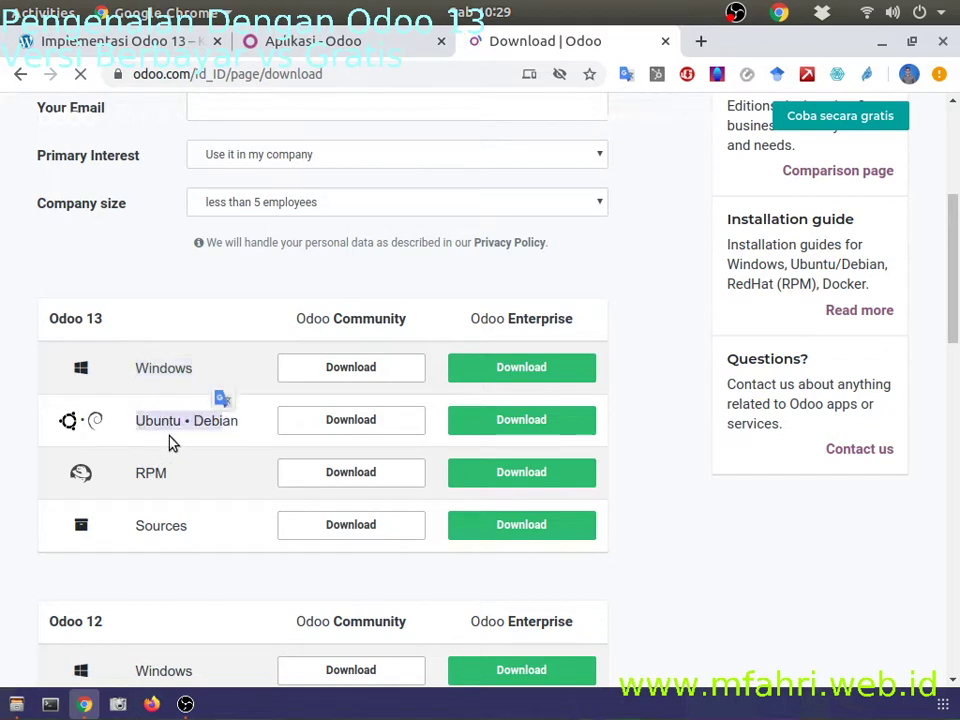
left_click_drag(141, 478, 186, 480)
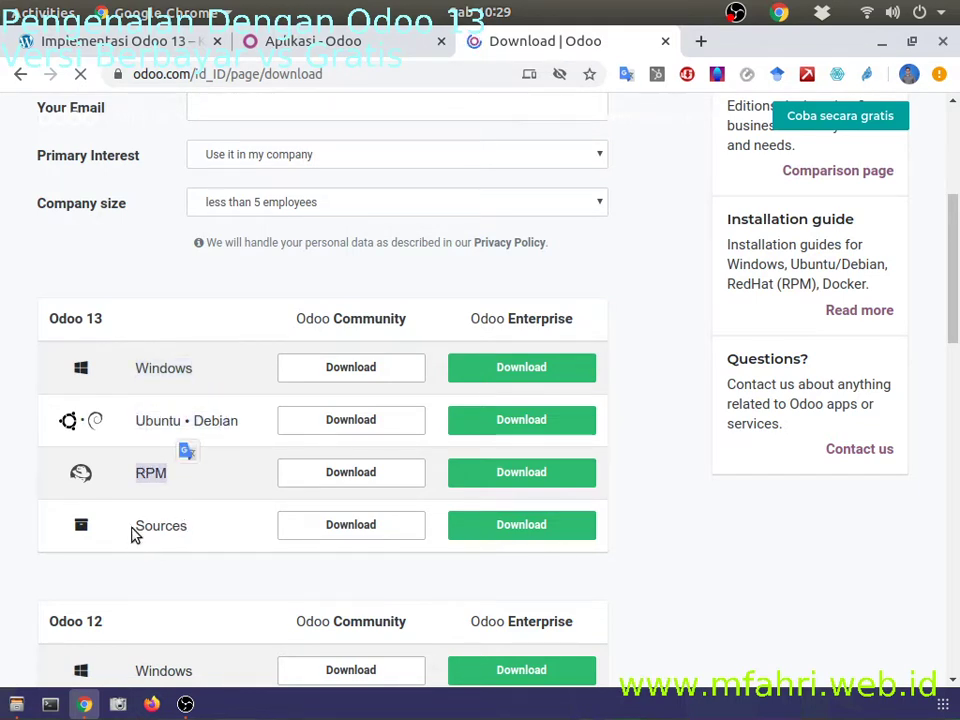
left_click_drag(135, 526, 187, 526)
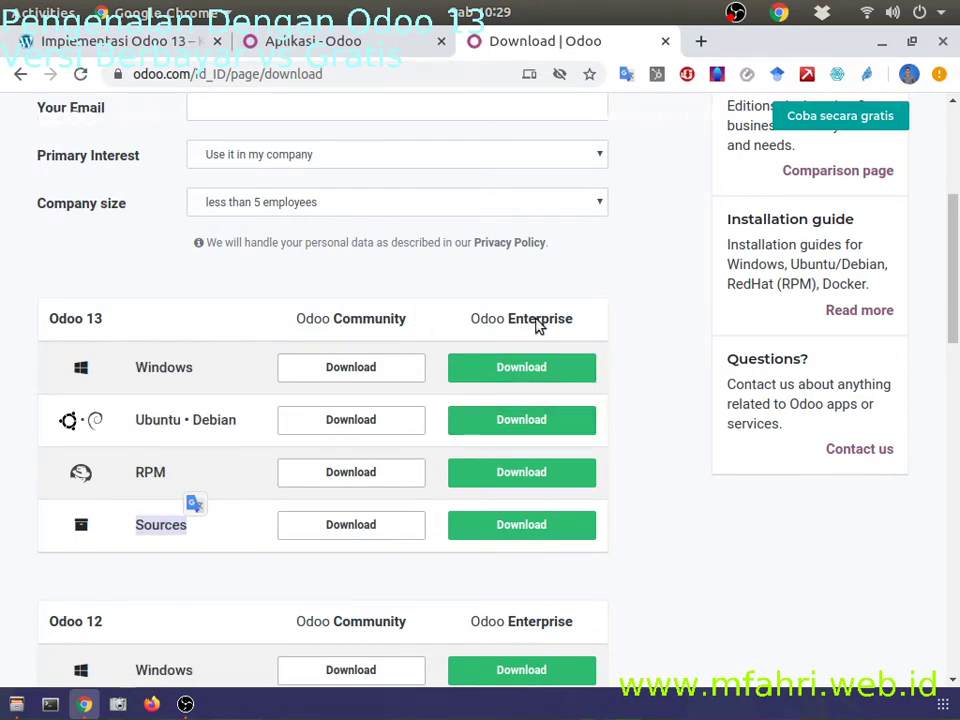
Compare the Community and Enterprise columns, highlighting the Odoo 13 and Odoo Community headings in the download table.
scroll(536, 324, "up", 5)
scroll(594, 474, "down", 5)
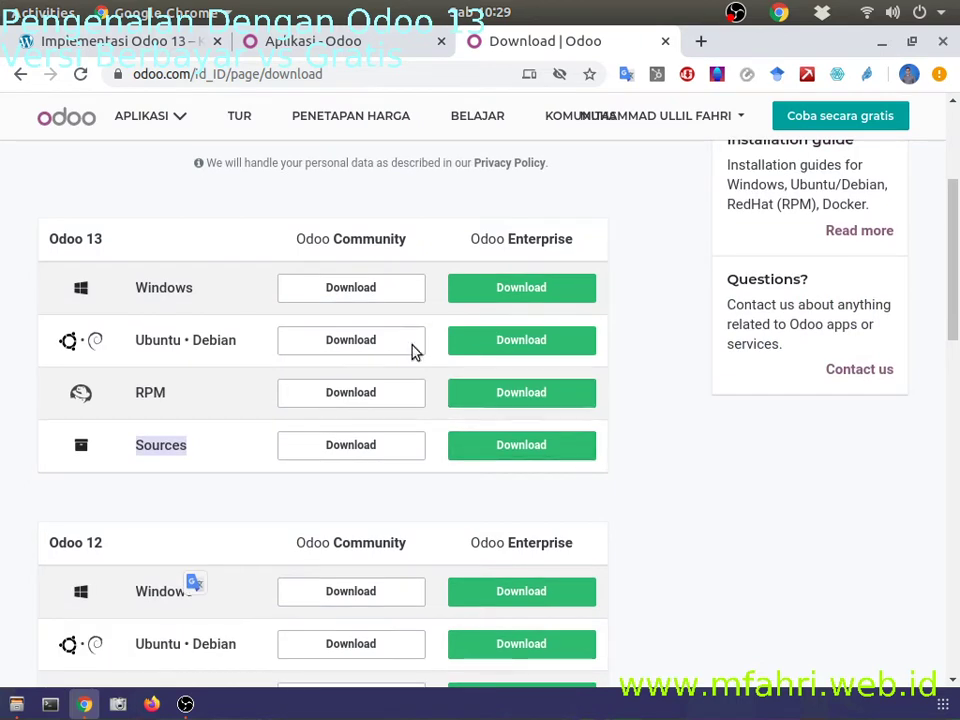
left_click(460, 227)
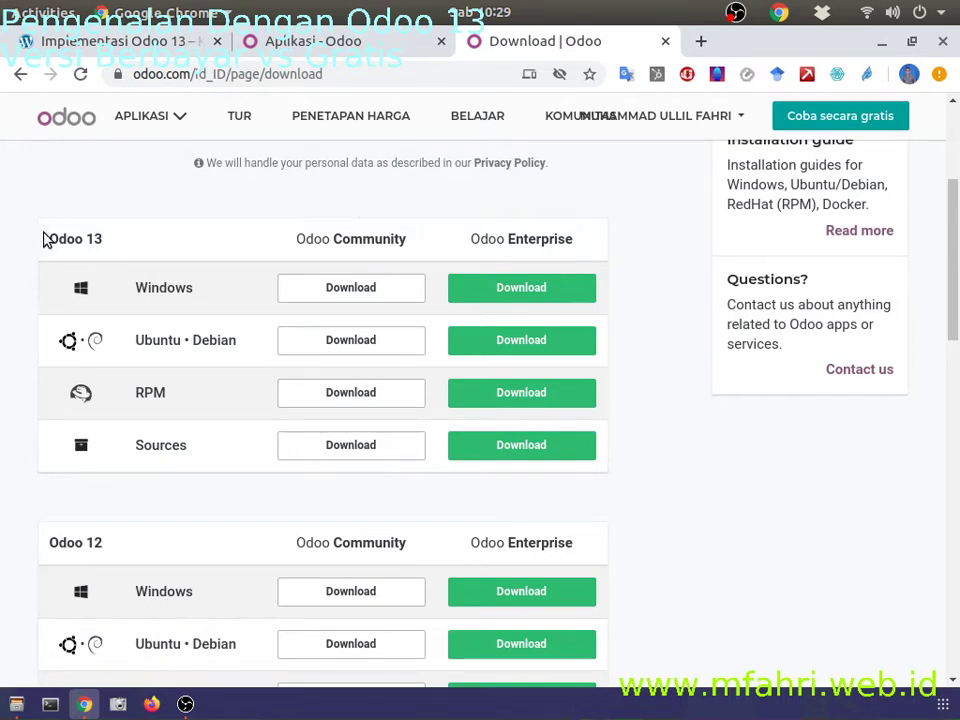
left_click_drag(43, 240, 103, 240)
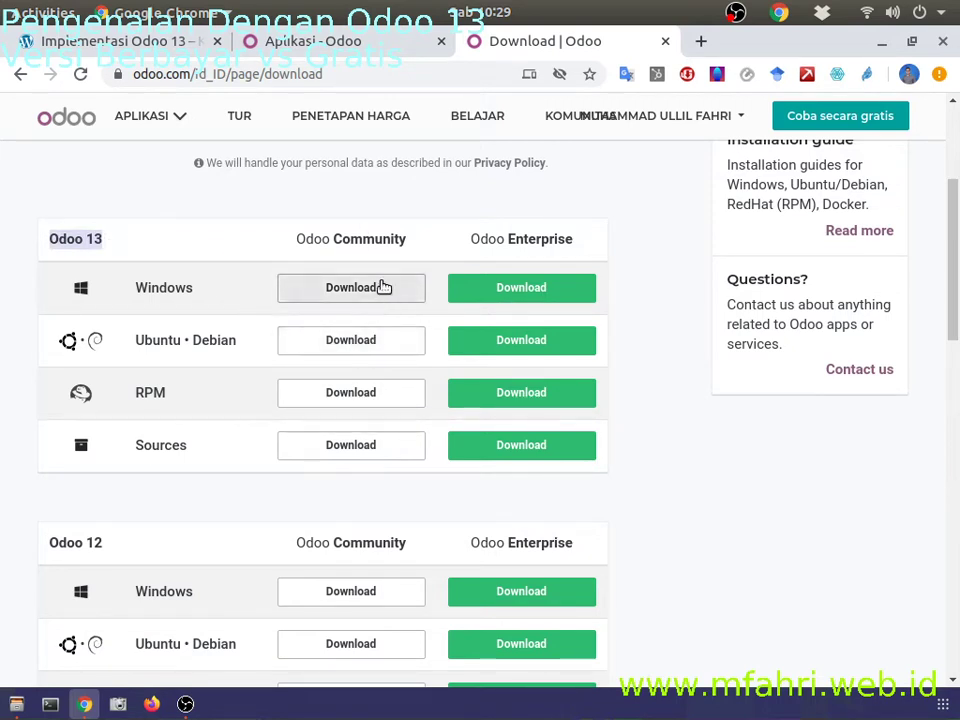
left_click_drag(293, 256, 437, 266)
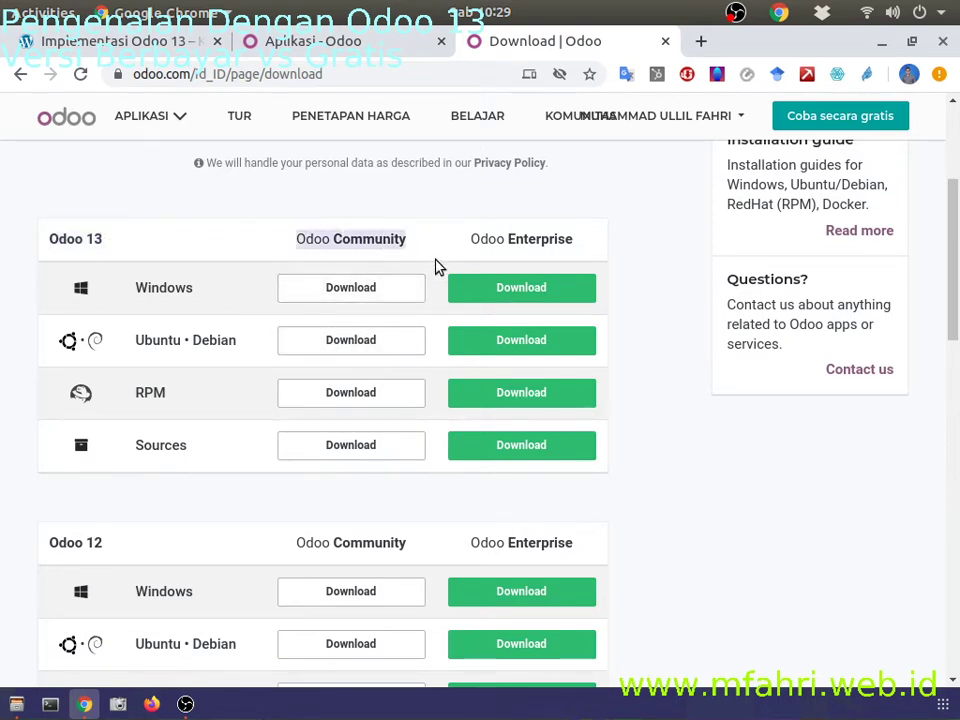
left_click_drag(135, 287, 437, 268)
left_click(441, 240)
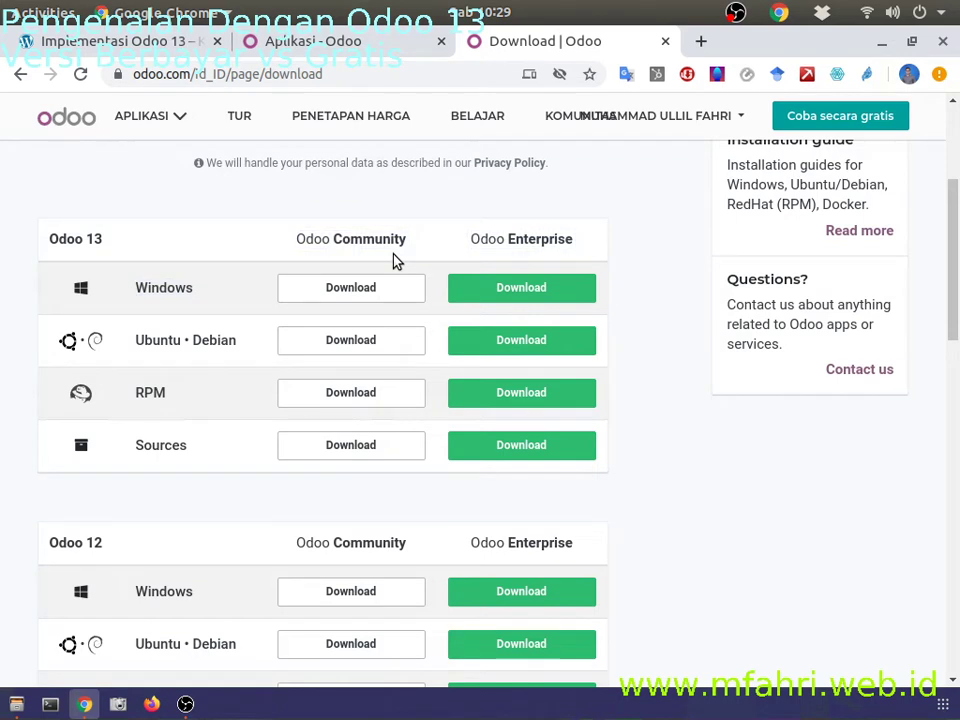
Highlight Ubuntu • Debian in the Odoo 13 table and try its Community download with the contact form left blank.
scroll(392, 257, "down", 1)
scroll(388, 256, "up", 1)
left_click_drag(135, 343, 247, 341)
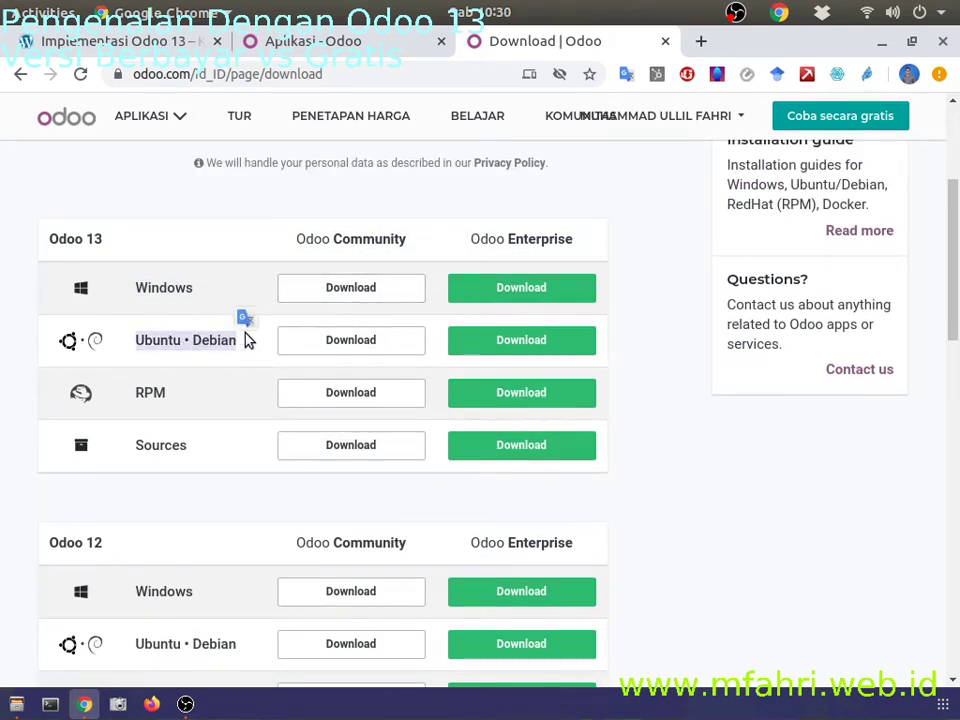
left_click(135, 340)
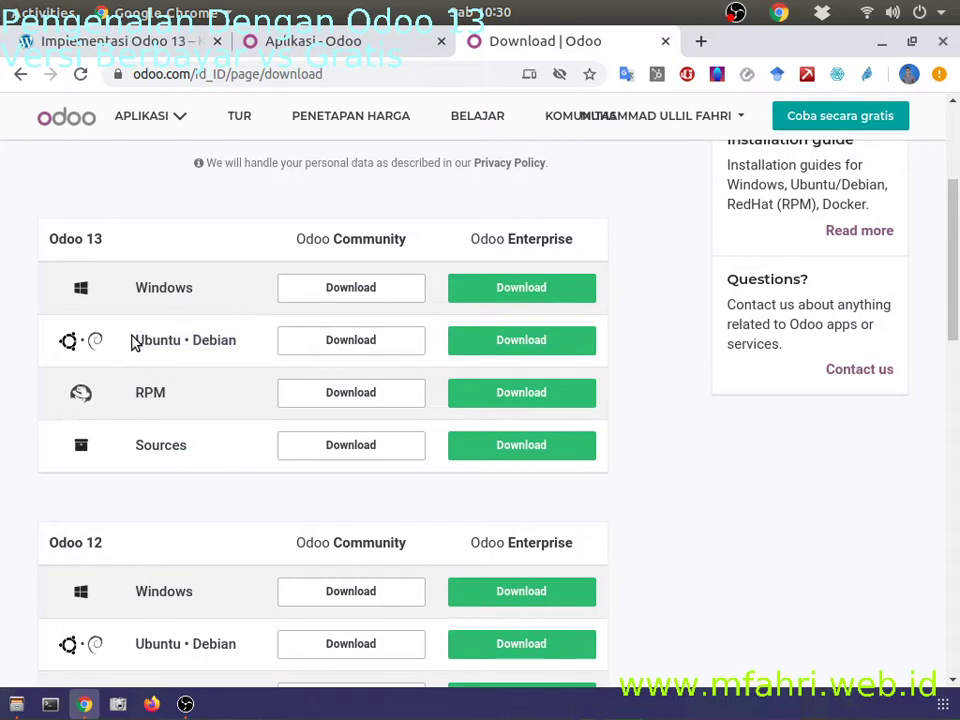
left_click_drag(137, 340, 246, 343)
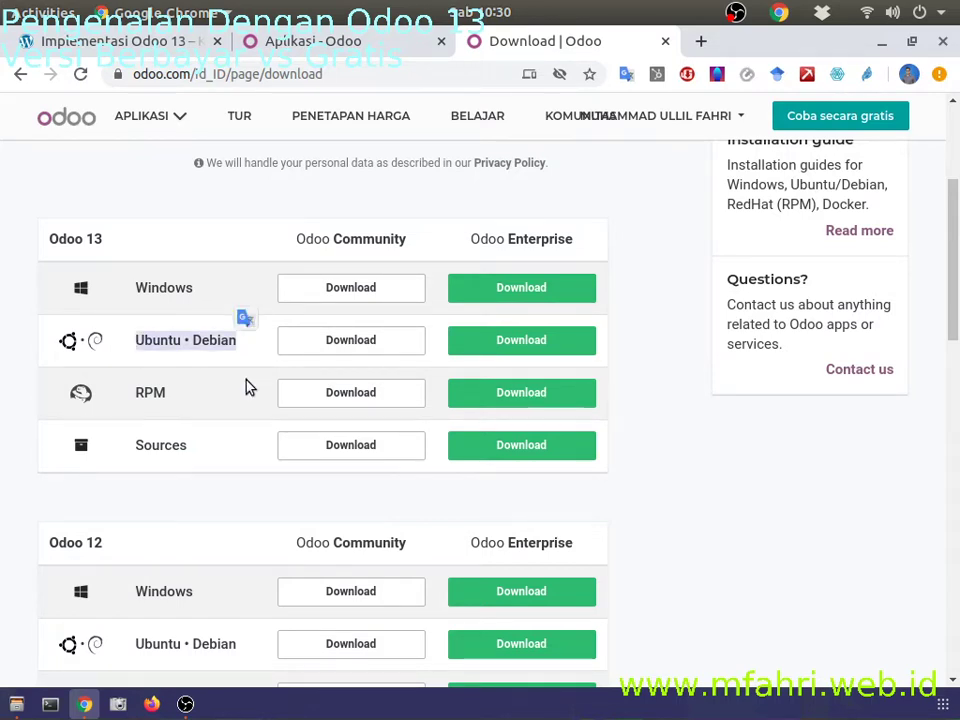
scroll(249, 388, "up", 1)
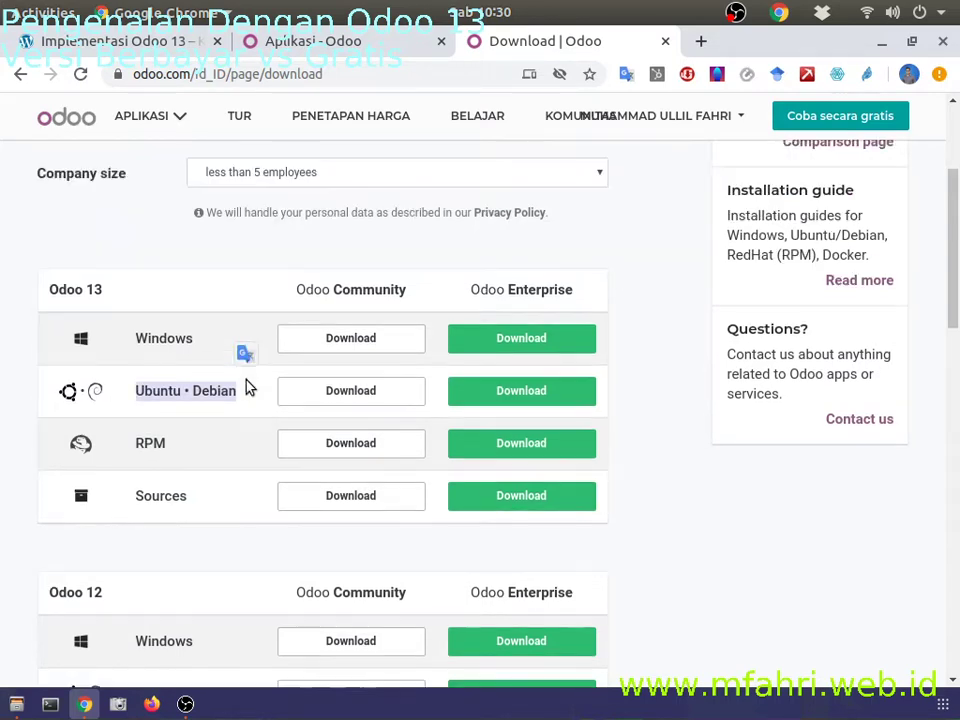
left_click(329, 394)
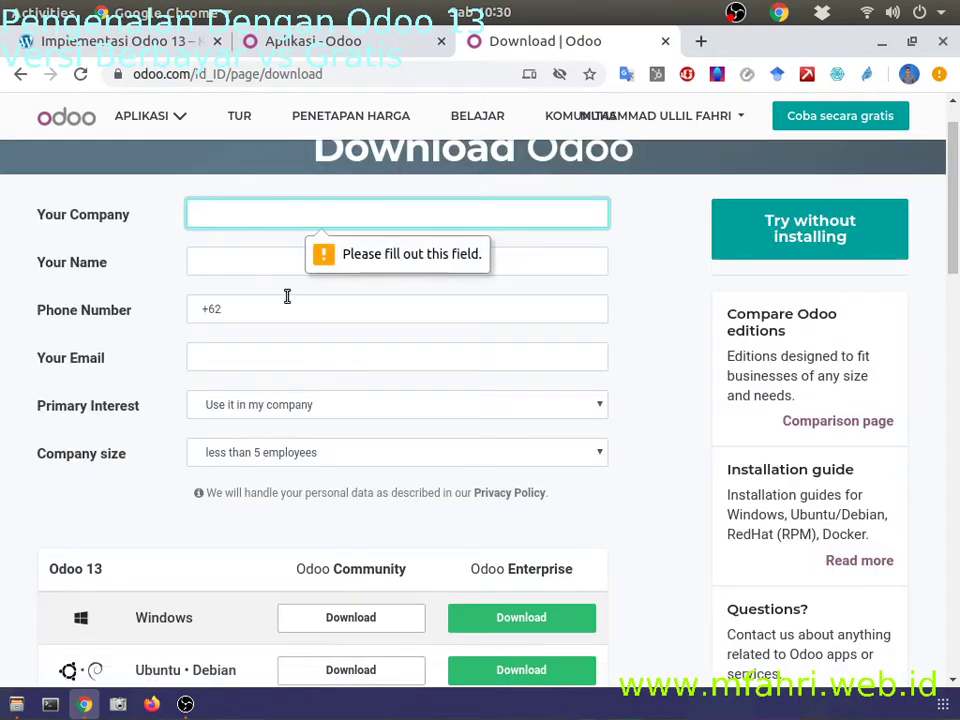
Back at the Odoo 13 table, highlight Ubuntu • Debian, Windows, and Ubuntu • Debian again.
scroll(287, 296, "down", 4)
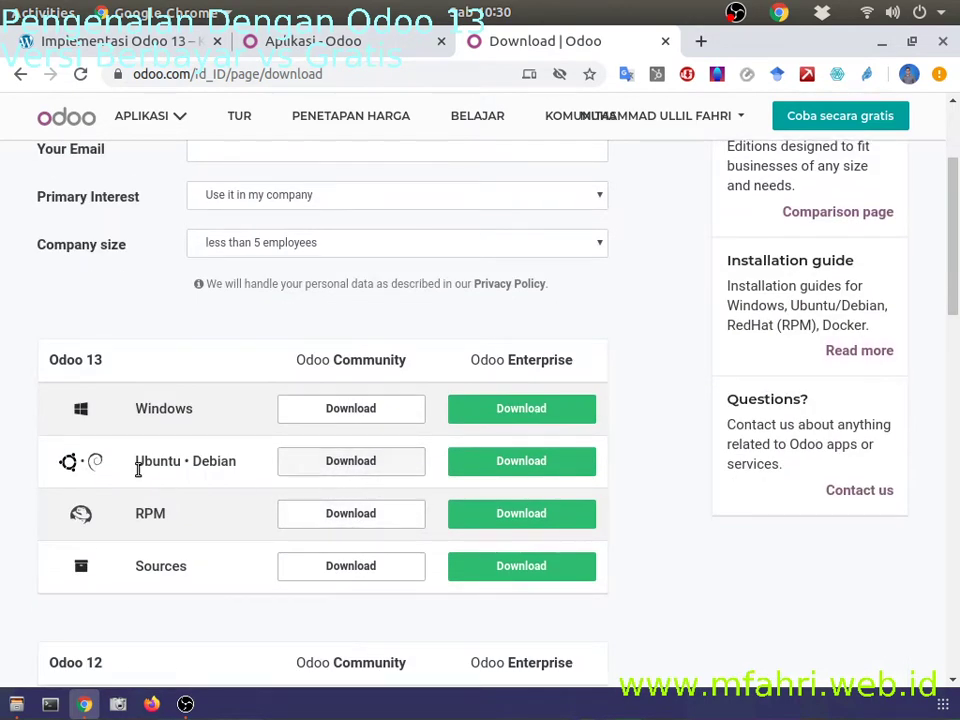
left_click_drag(136, 462, 243, 463)
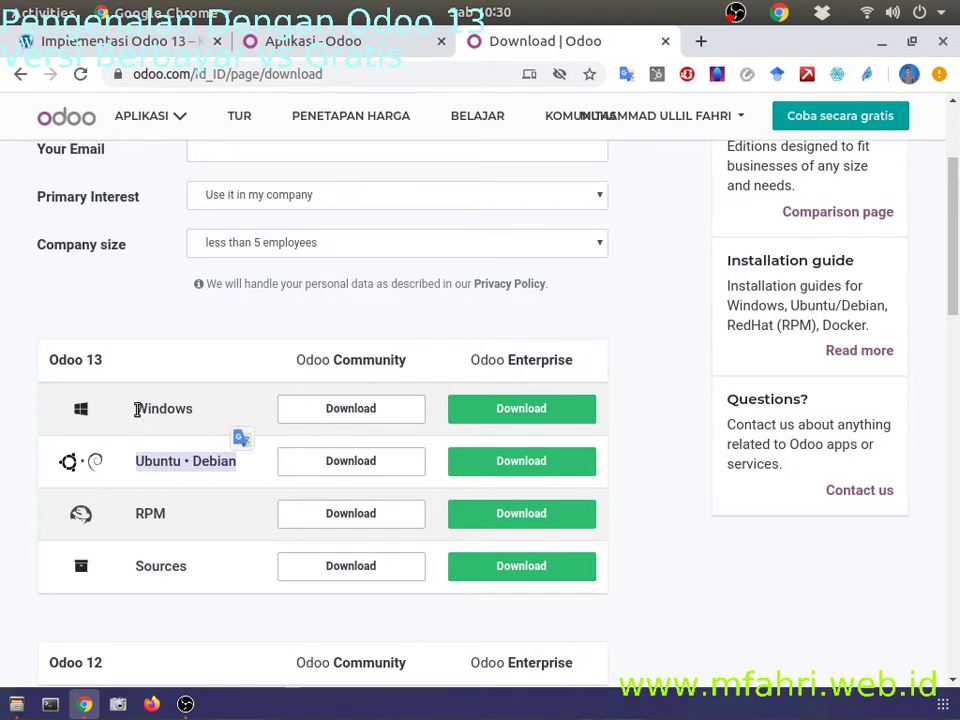
left_click_drag(137, 408, 208, 418)
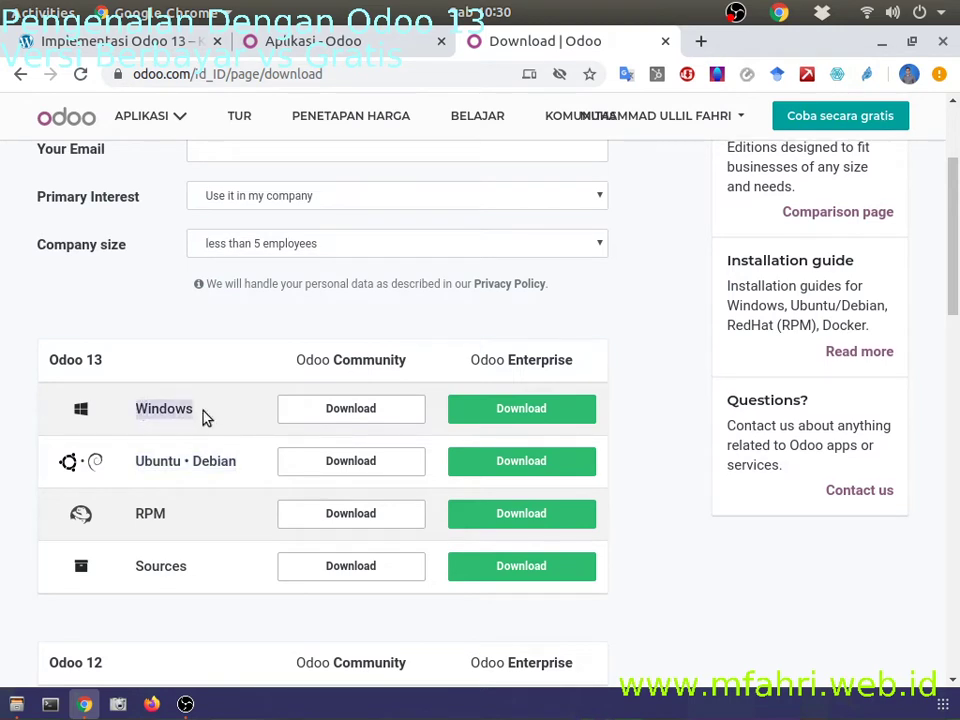
left_click(180, 466)
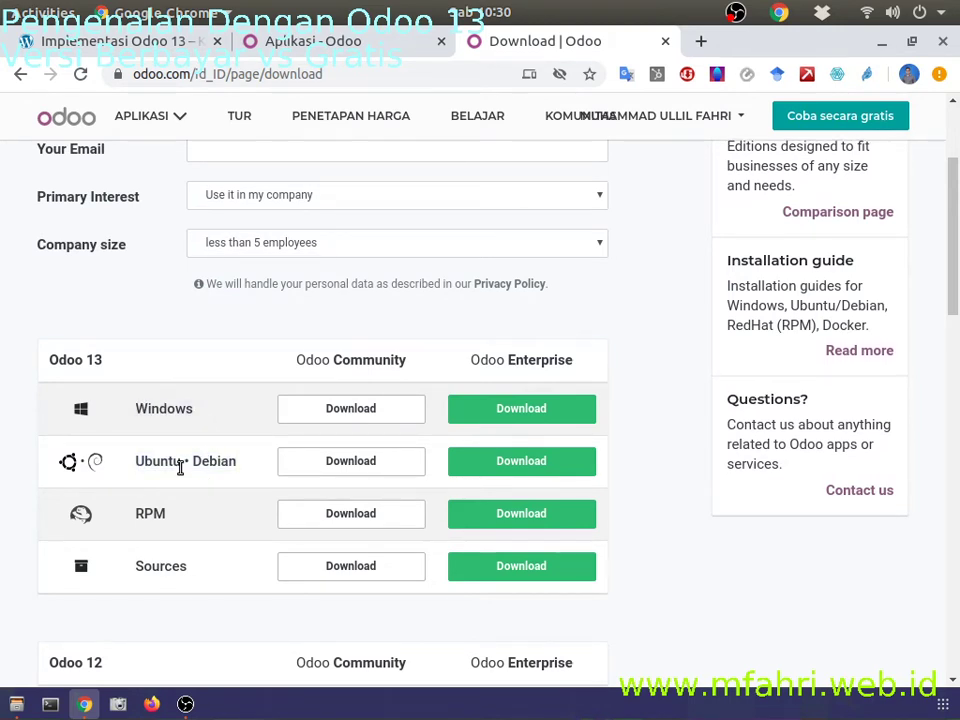
left_click_drag(135, 467, 250, 467)
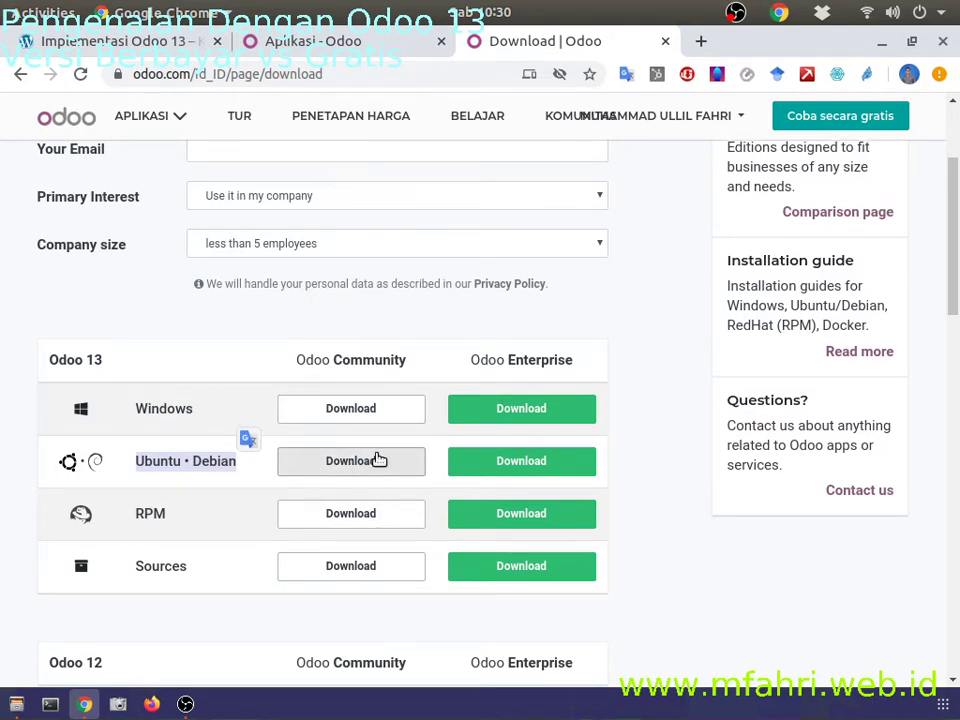
Try the Ubuntu • Debian Enterprise download for Odoo 13, and open the free online trial page.
left_click(529, 465)
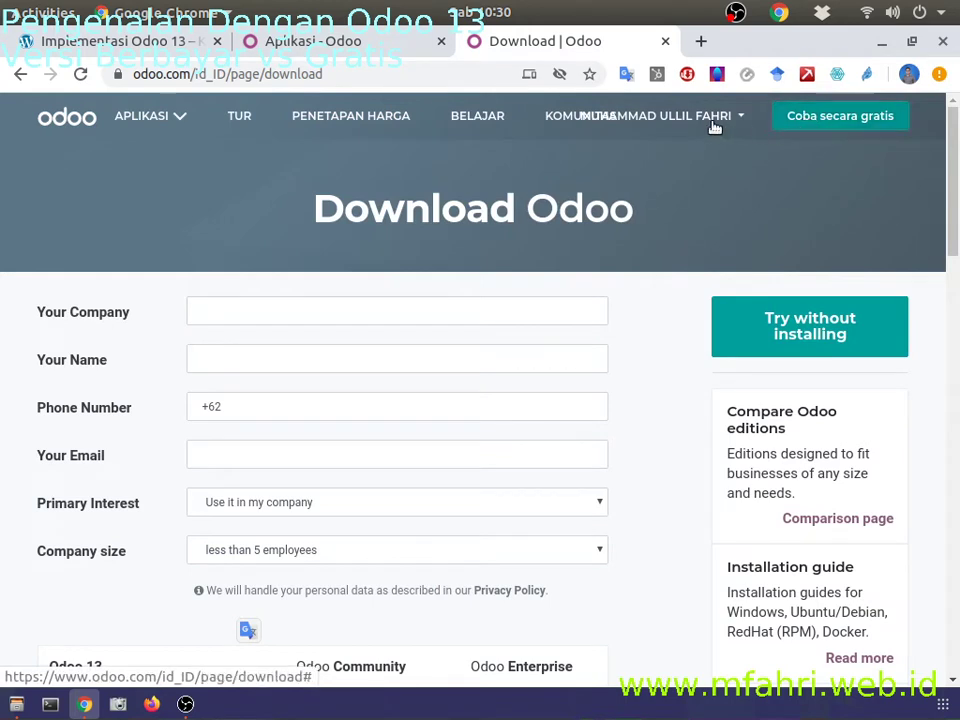
left_click(804, 117)
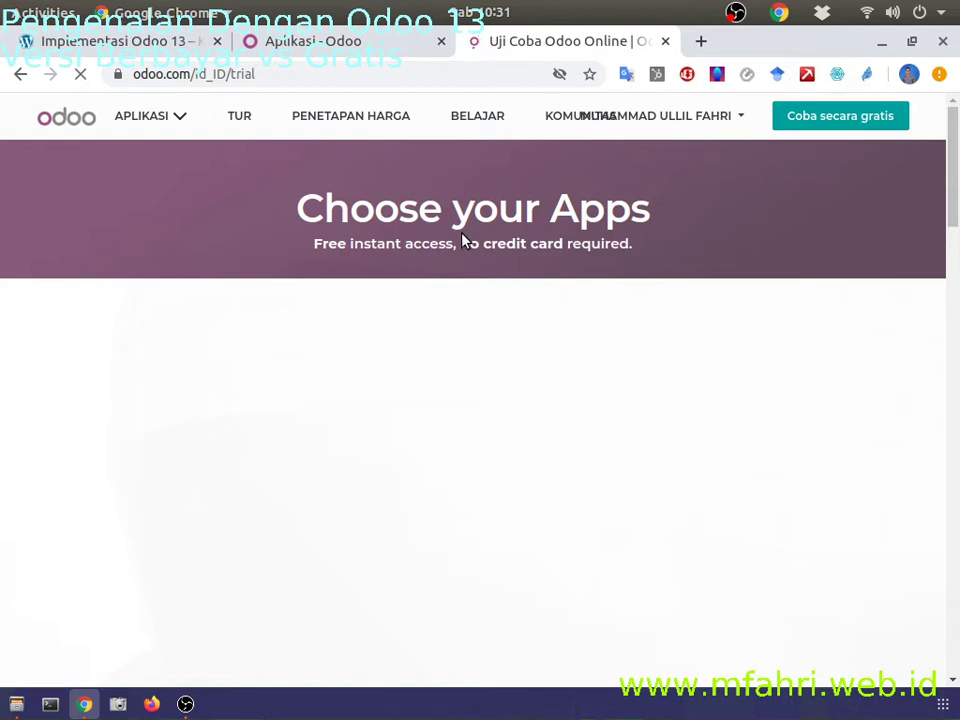
Return to the start of the local Odoo's Aplikasi list and highlight "localhost:8069/" in its web address.
left_click(394, 50)
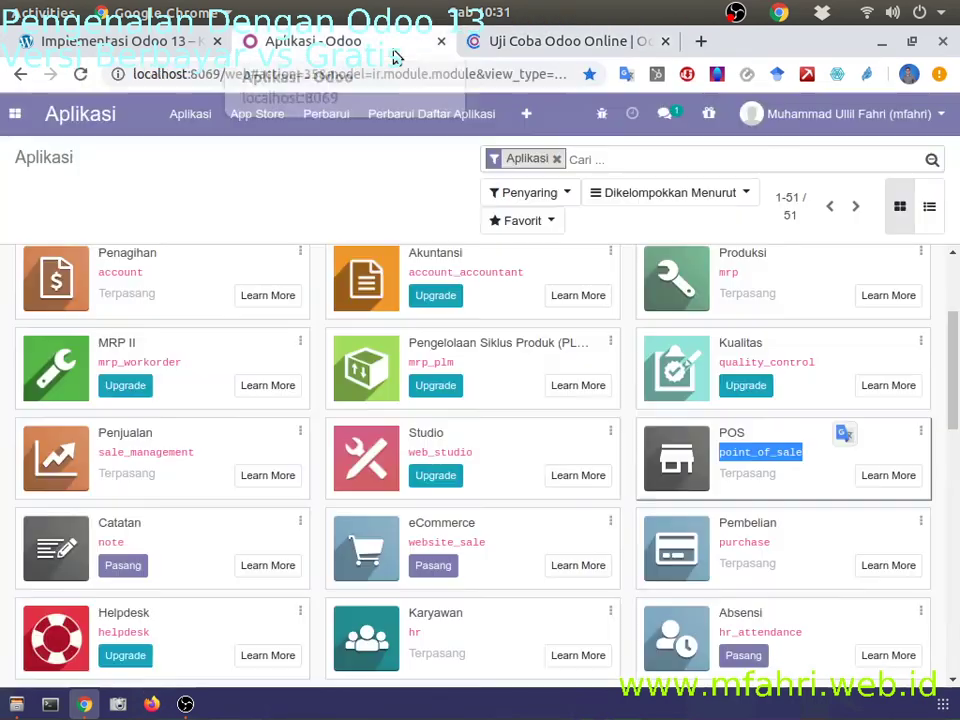
scroll(104, 216, "up", 3)
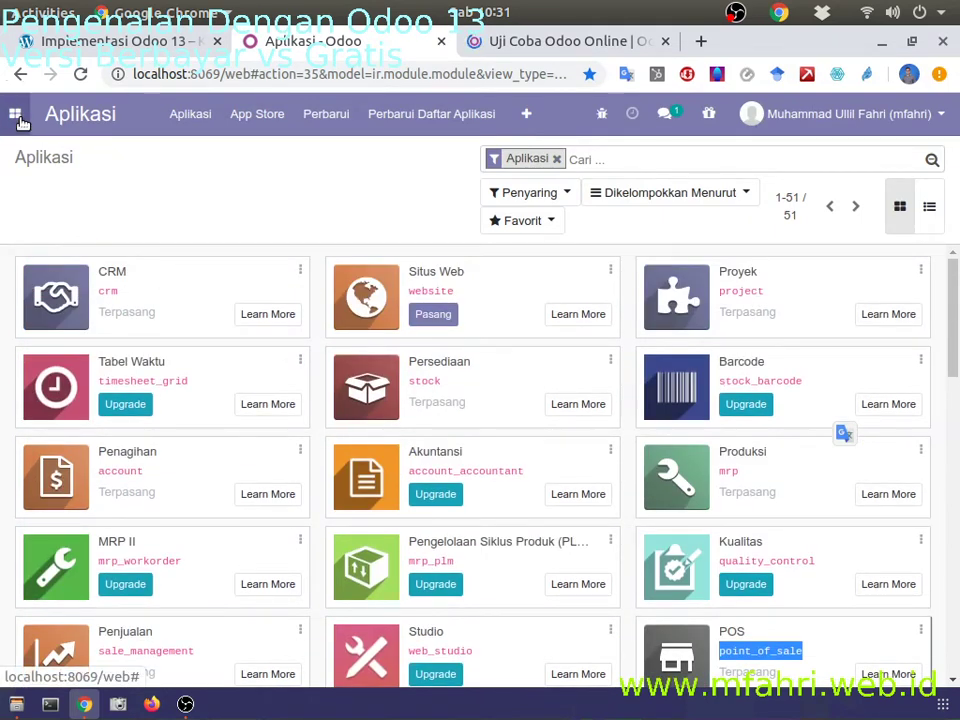
left_click_drag(227, 75, 113, 87)
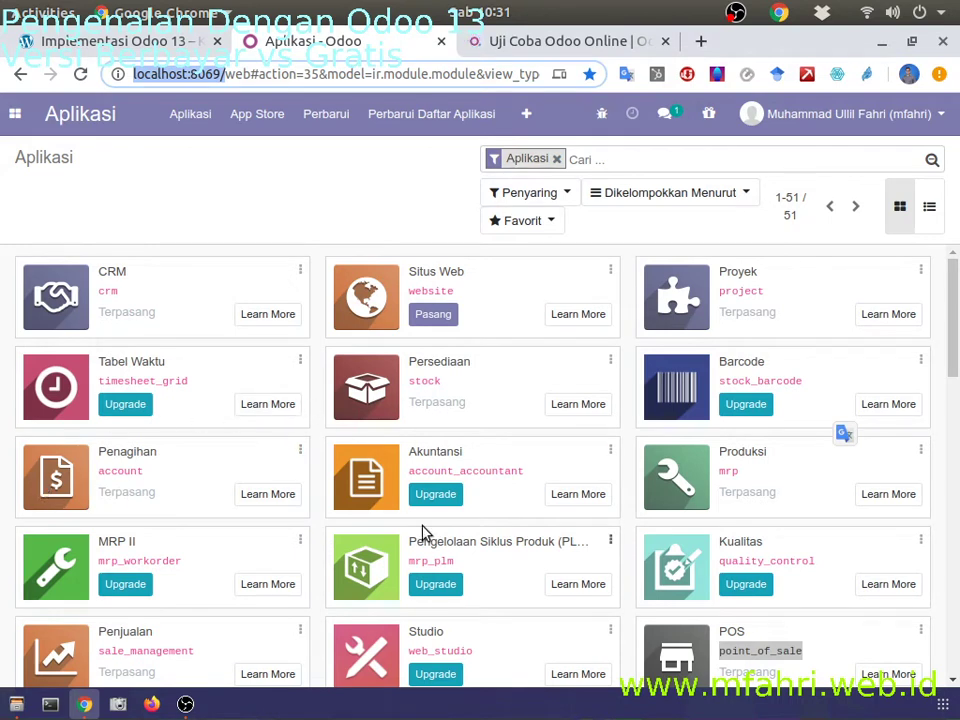
Highlight the Akuntansi module's name in the local Aplikasi list and look through the modules below it.
double_click(413, 452)
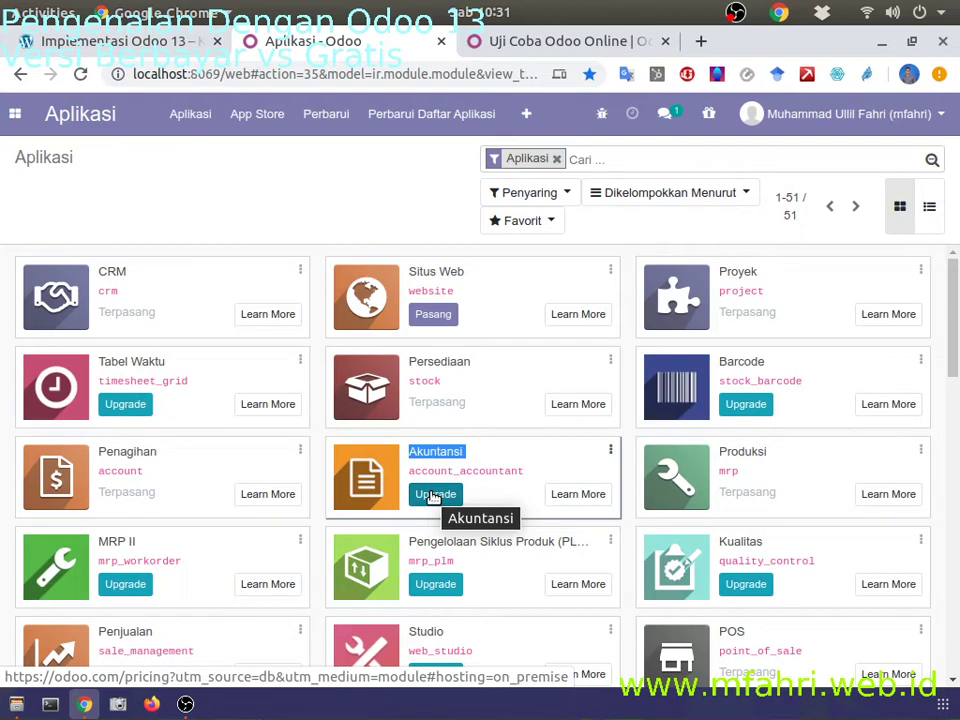
scroll(433, 497, "down", 5)
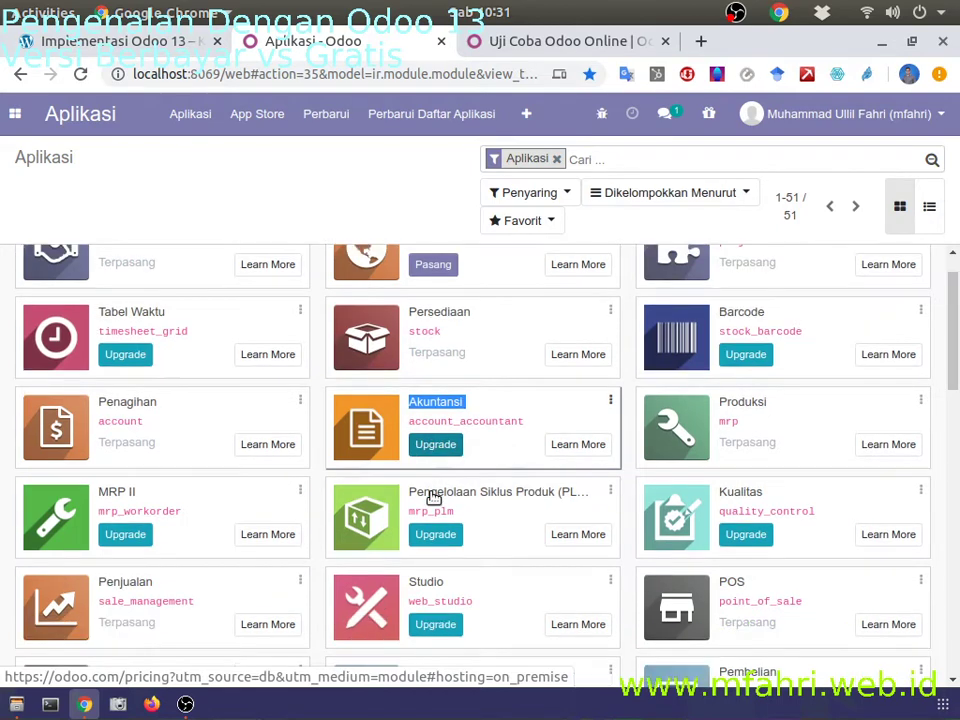
scroll(433, 497, "down", 1)
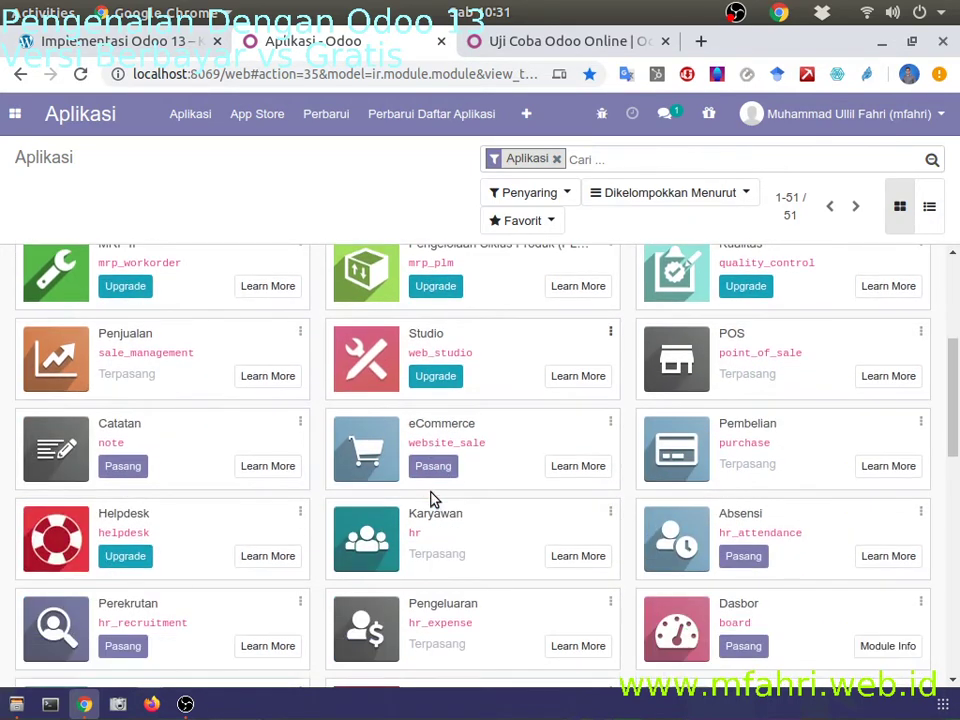
scroll(600, 576, "down", 1)
scroll(515, 581, "down", 1)
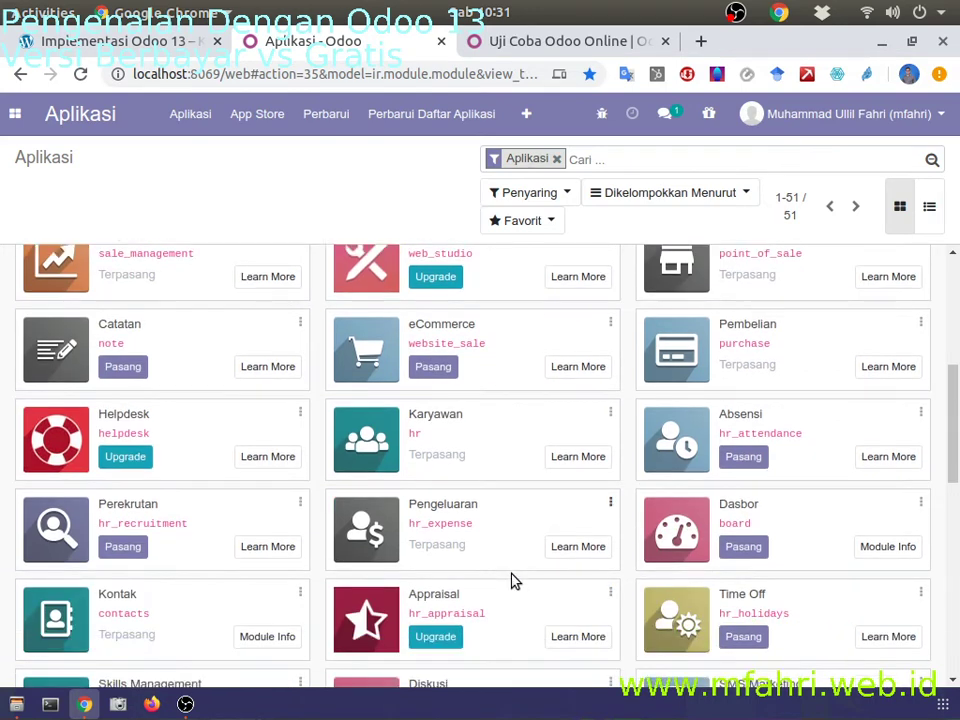
scroll(510, 580, "up", 8)
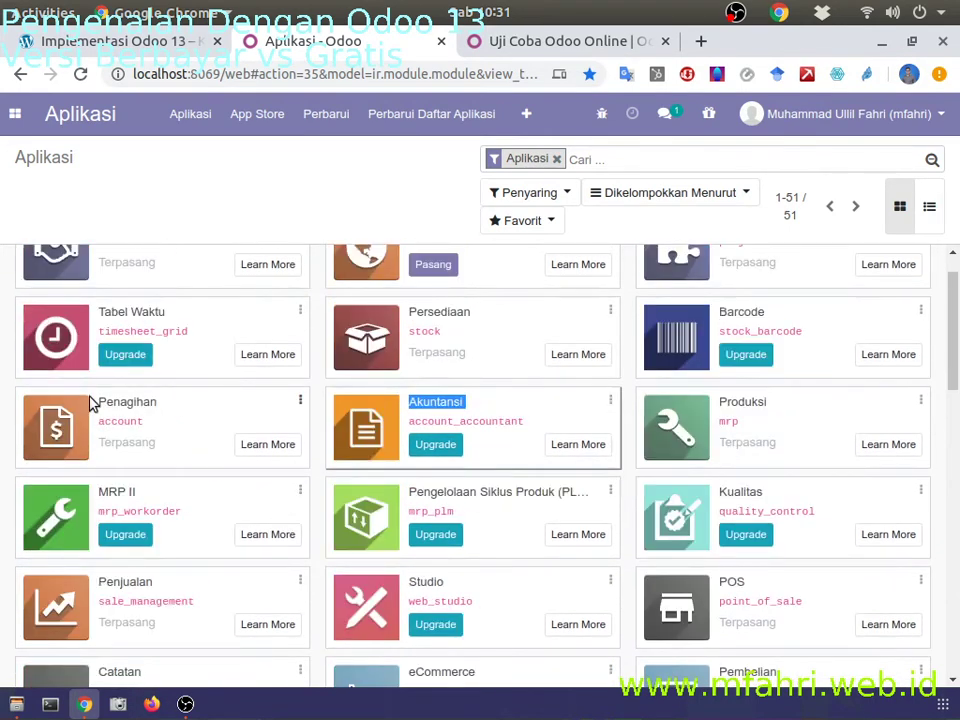
Highlight the name of the Penagihan module, clear the highlight and mark the name again.
left_click_drag(90, 402, 167, 403)
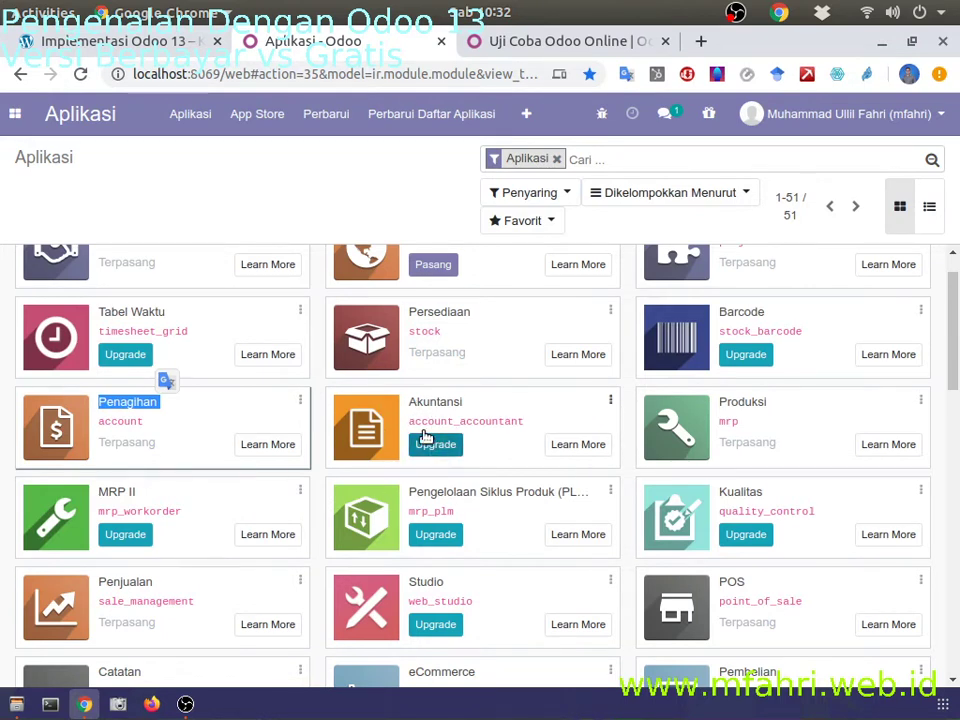
left_click(102, 402)
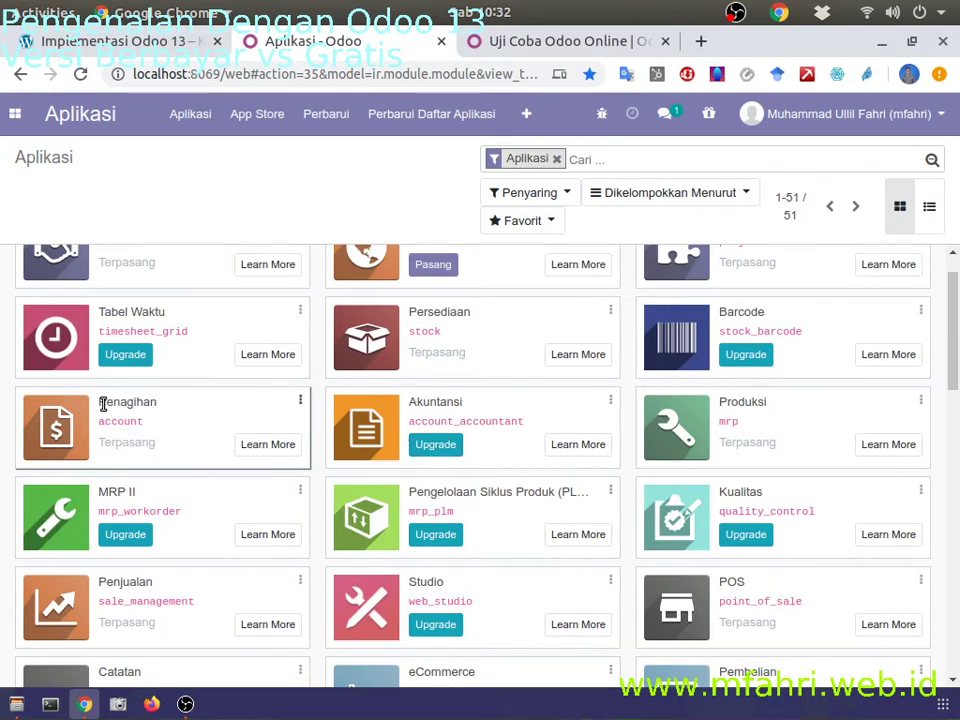
left_click_drag(102, 402, 182, 402)
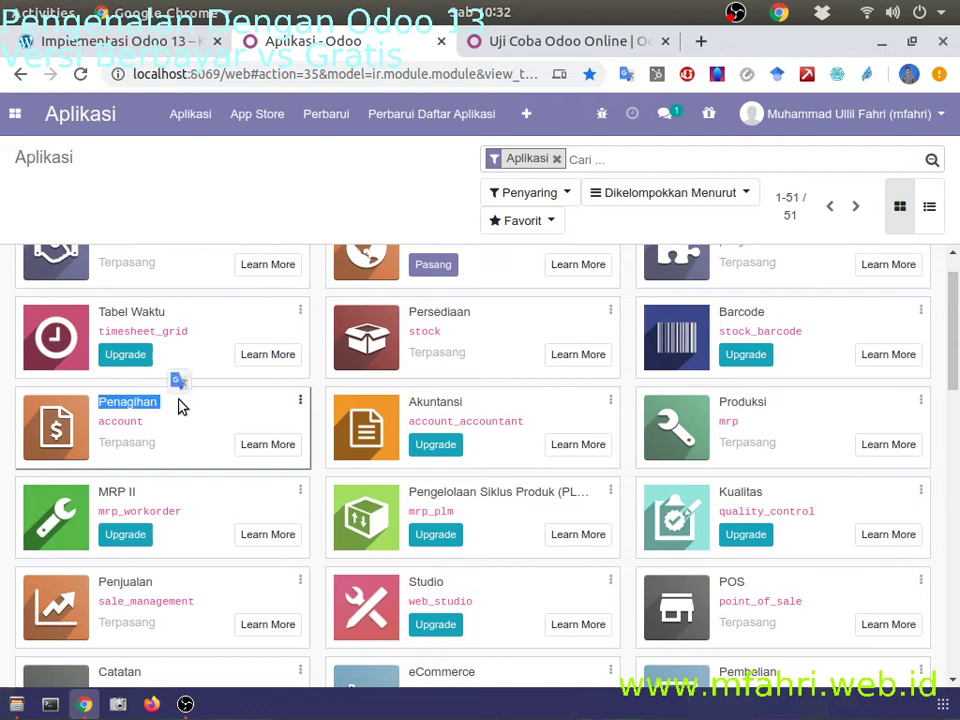
scroll(182, 406, "up", 1)
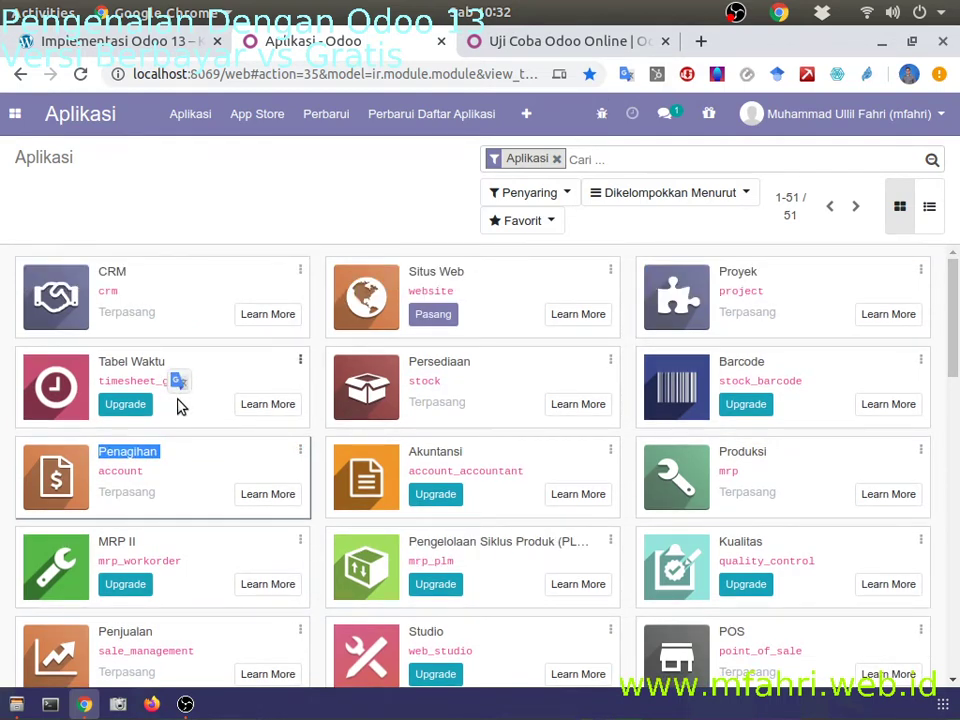
On the Odoo online trial page, select the Penjualan and Faktur apps and highlight the 15-day free trial notice.
left_click(514, 43)
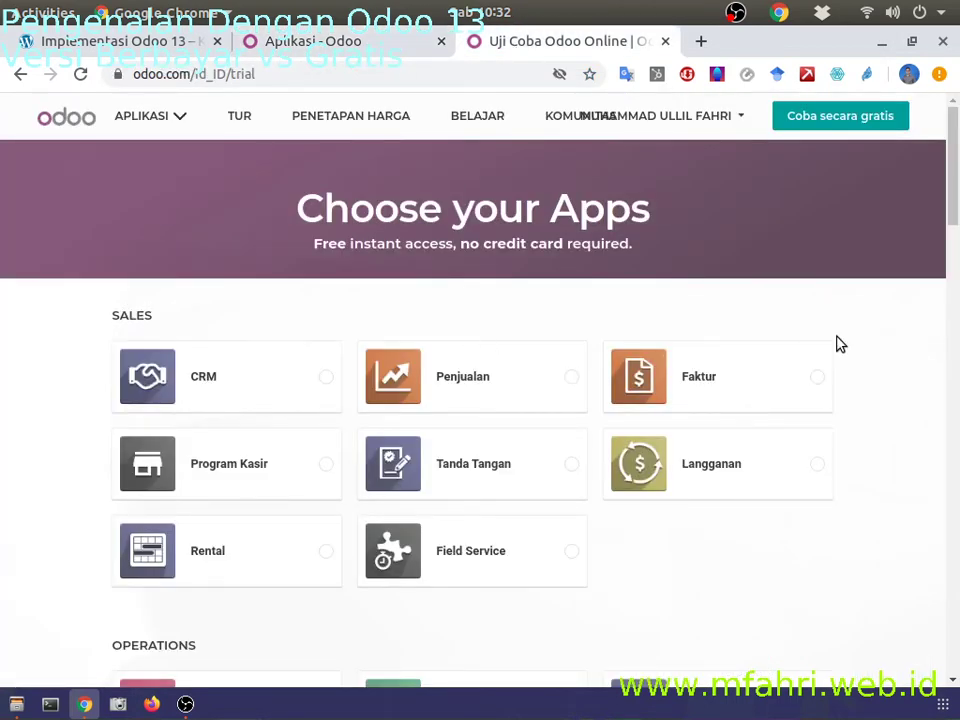
scroll(840, 344, "down", 3)
scroll(842, 341, "up", 3)
left_click(506, 383)
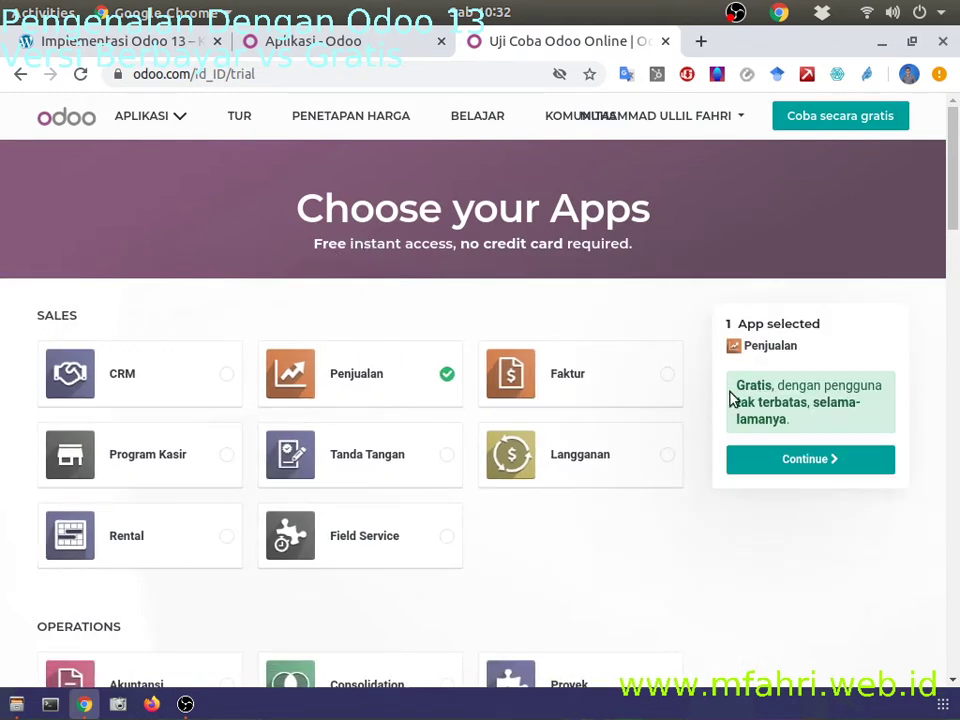
left_click(631, 389)
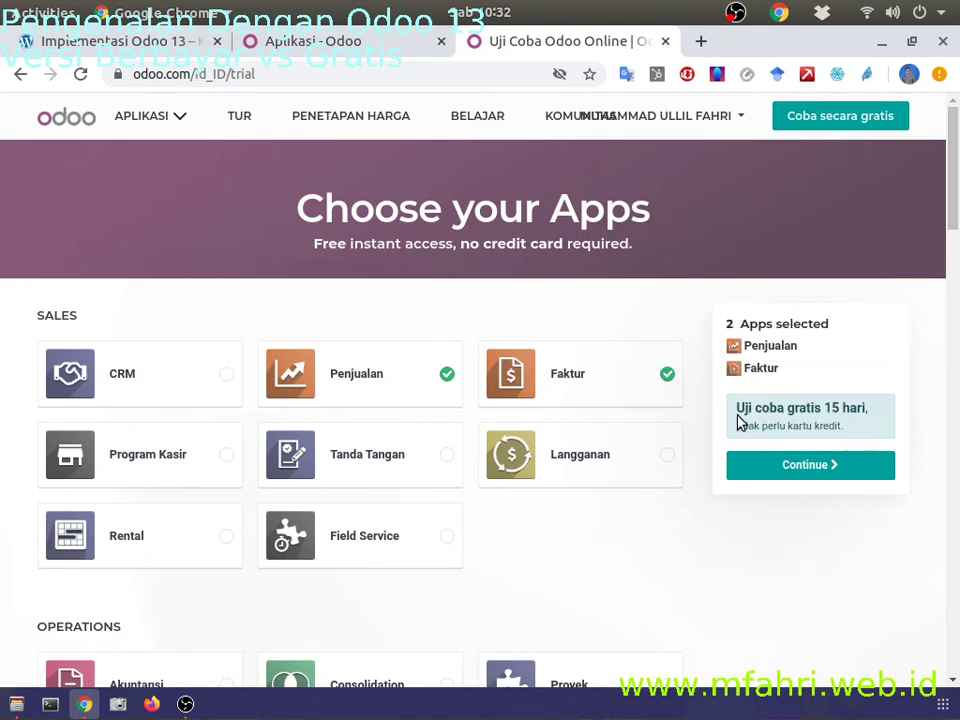
left_click_drag(734, 409, 846, 407)
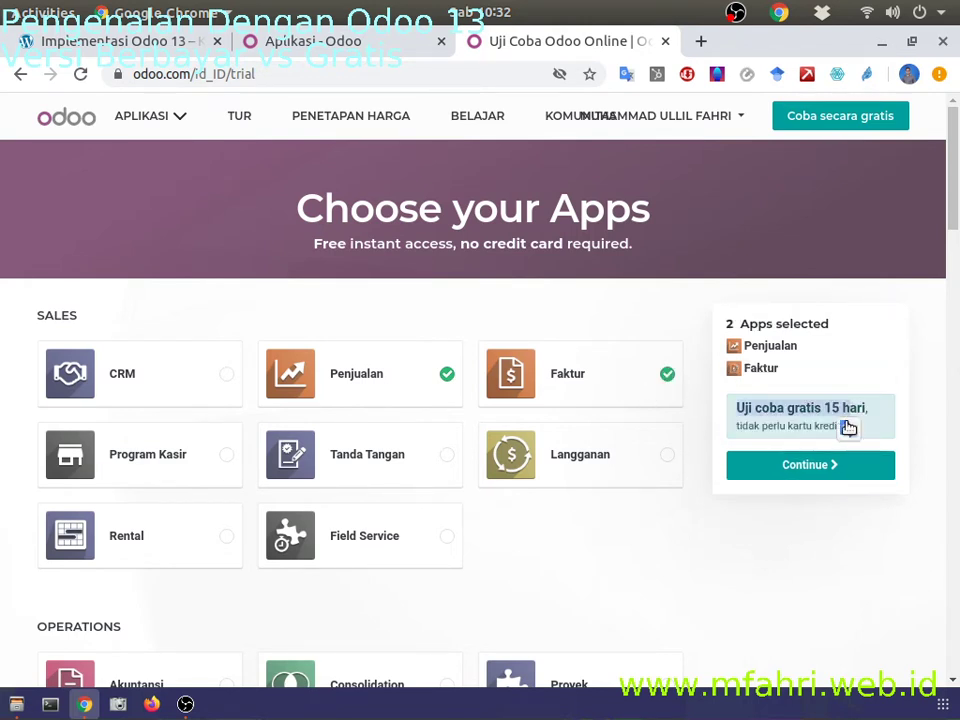
Add Akuntansi, Field Service and Langganan to the trial's app selection and look through the remaining app categories.
scroll(585, 426, "down", 3)
scroll(451, 425, "up", 2)
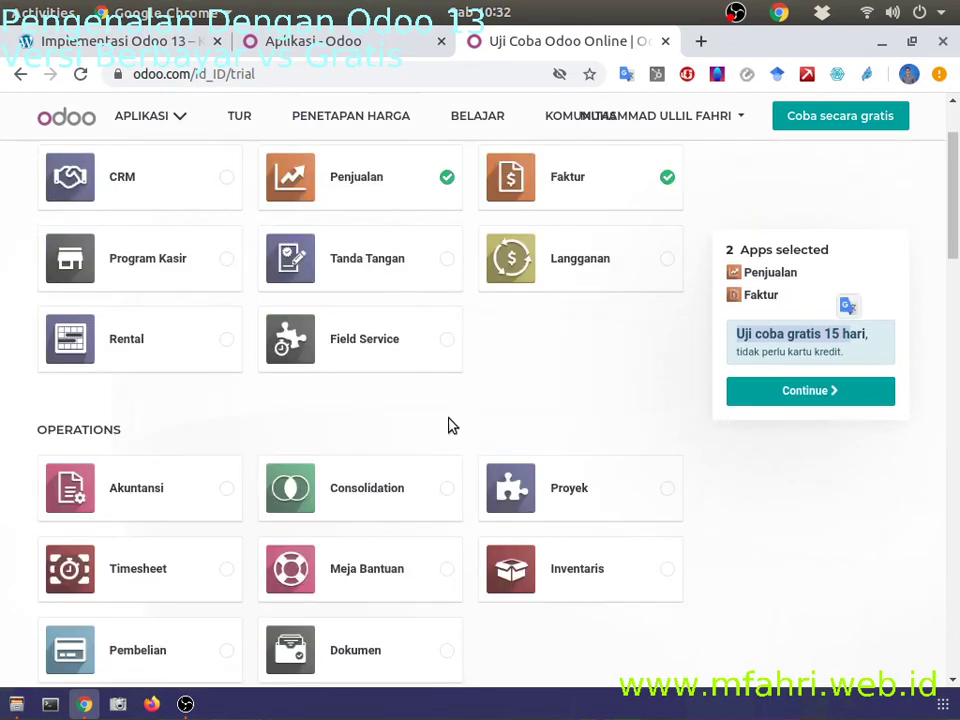
left_click(206, 476)
left_click(366, 343)
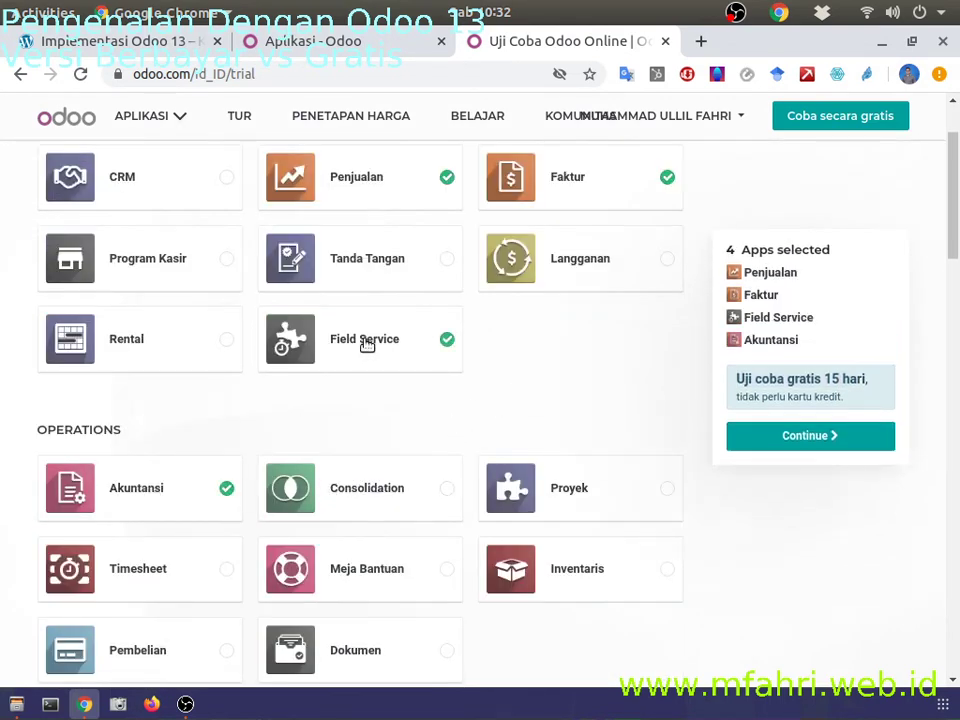
left_click(537, 273)
scroll(735, 381, "down", 1)
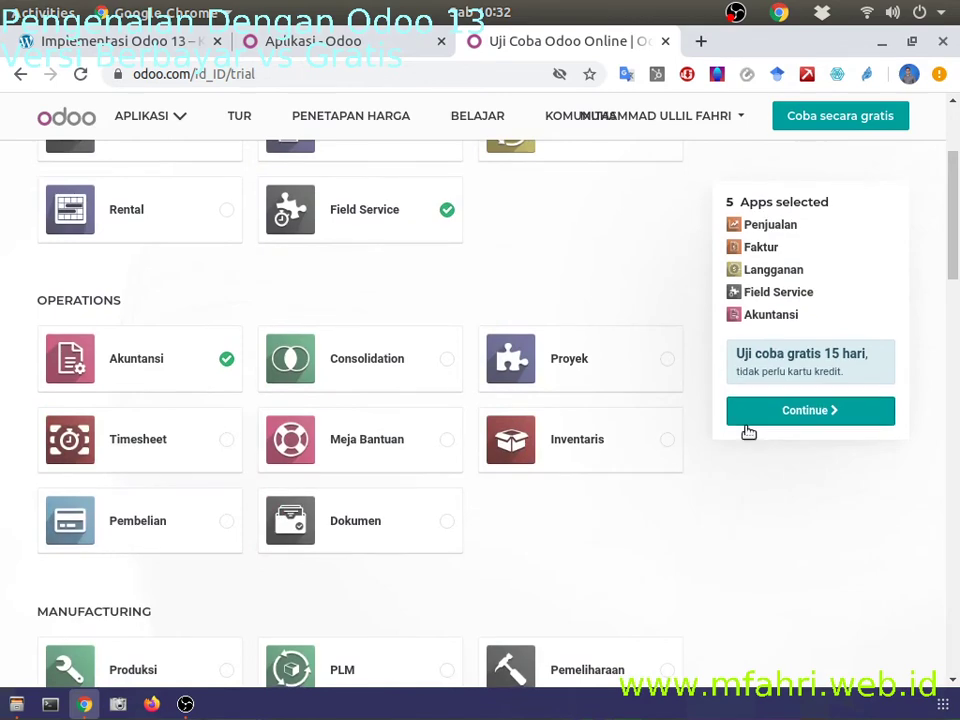
scroll(746, 433, "down", 4)
scroll(748, 436, "down", 2)
scroll(748, 436, "up", 7)
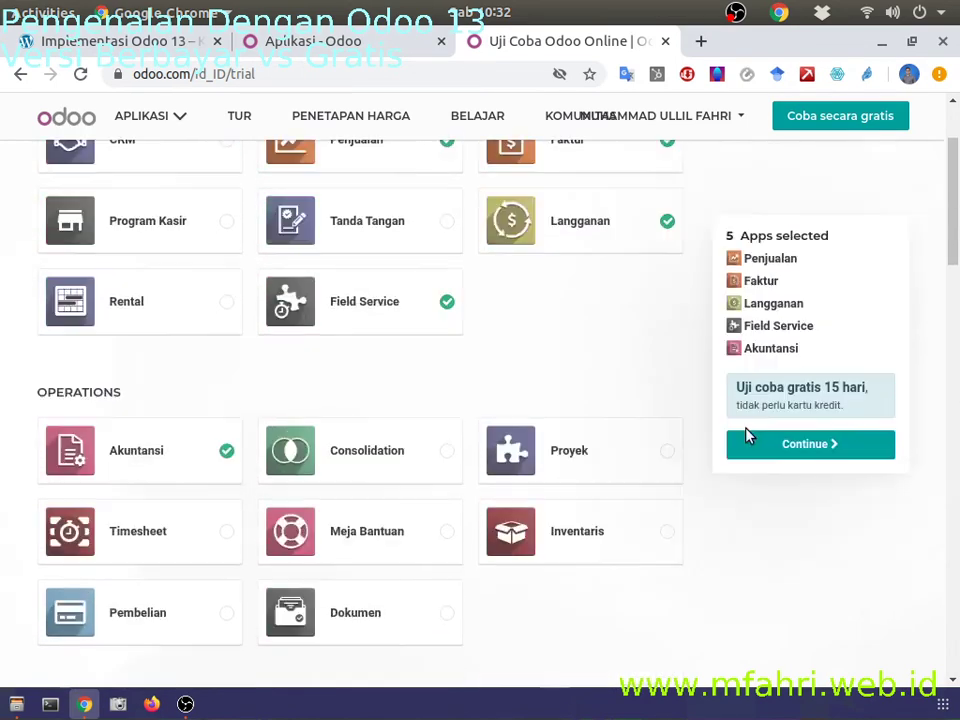
Search Google for "pricing odoo" in a new tab and open the Odoo Pricing page, rechecking the trial selection while it loads.
left_click(697, 47)
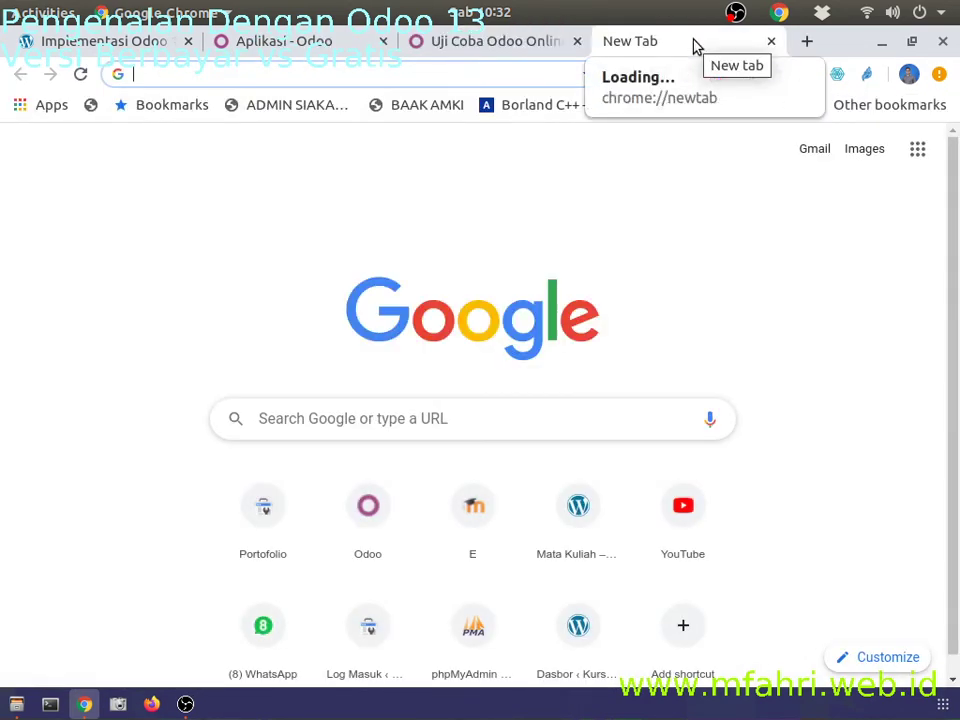
type("pricing odoo")
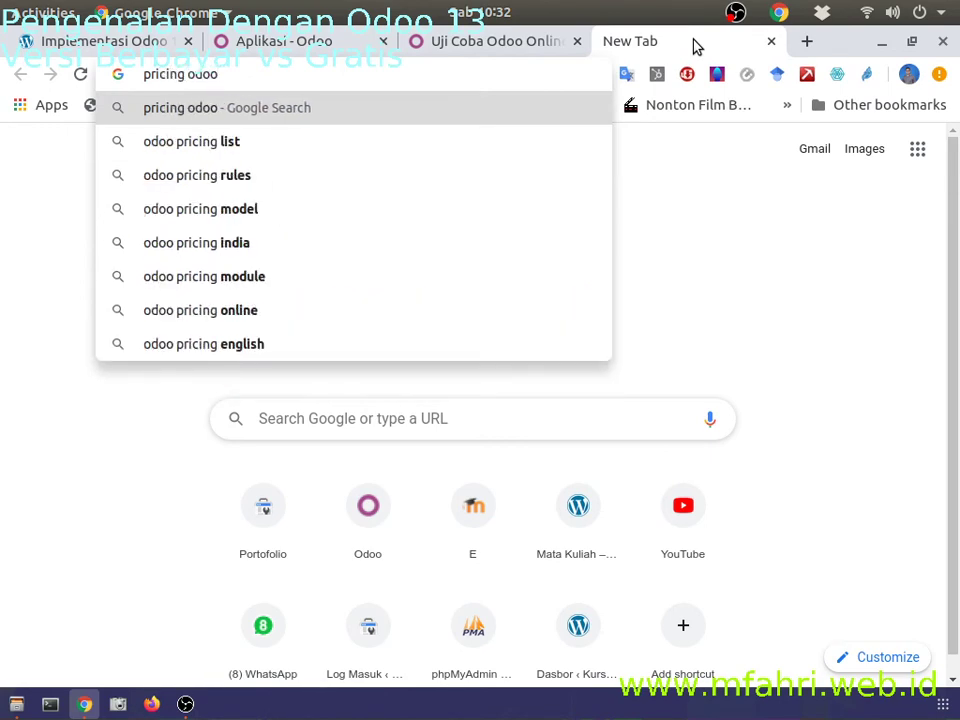
key("Return")
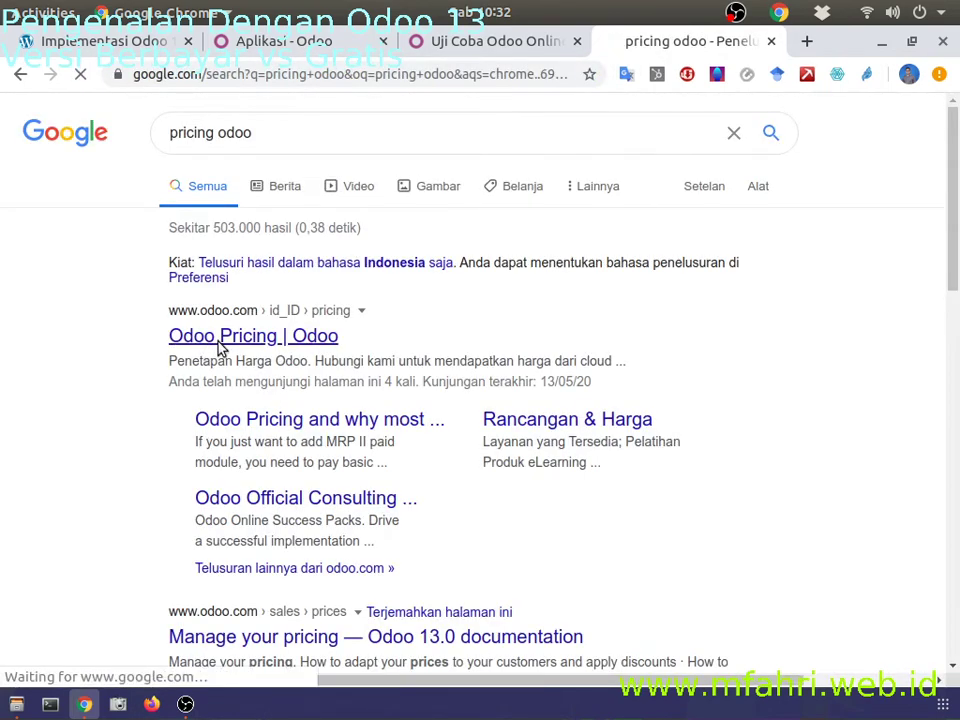
left_click(512, 48)
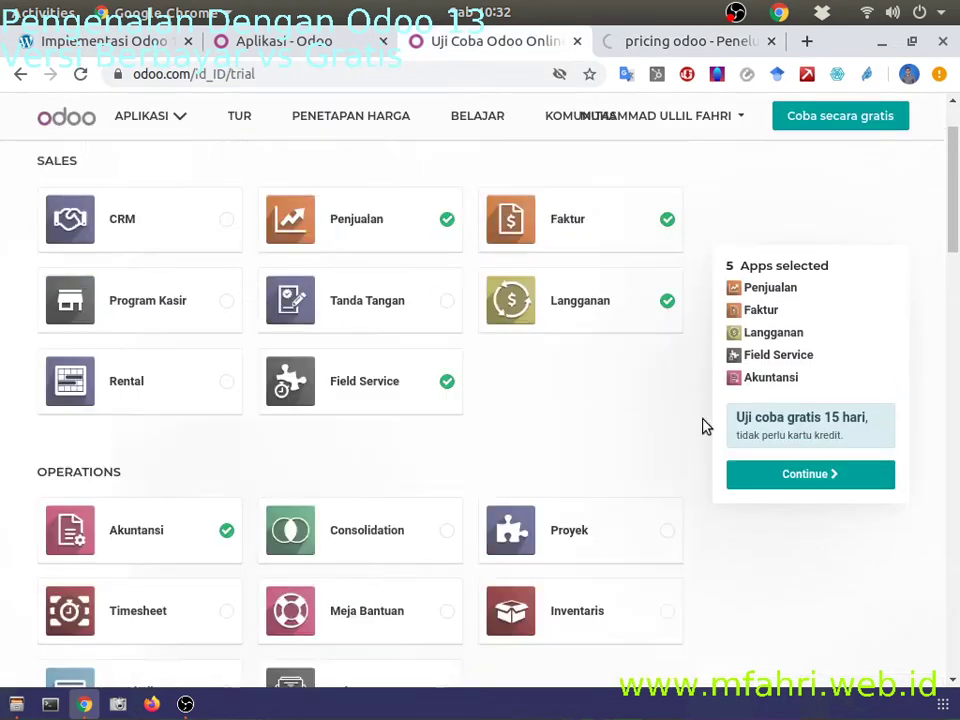
scroll(702, 427, "up", 2)
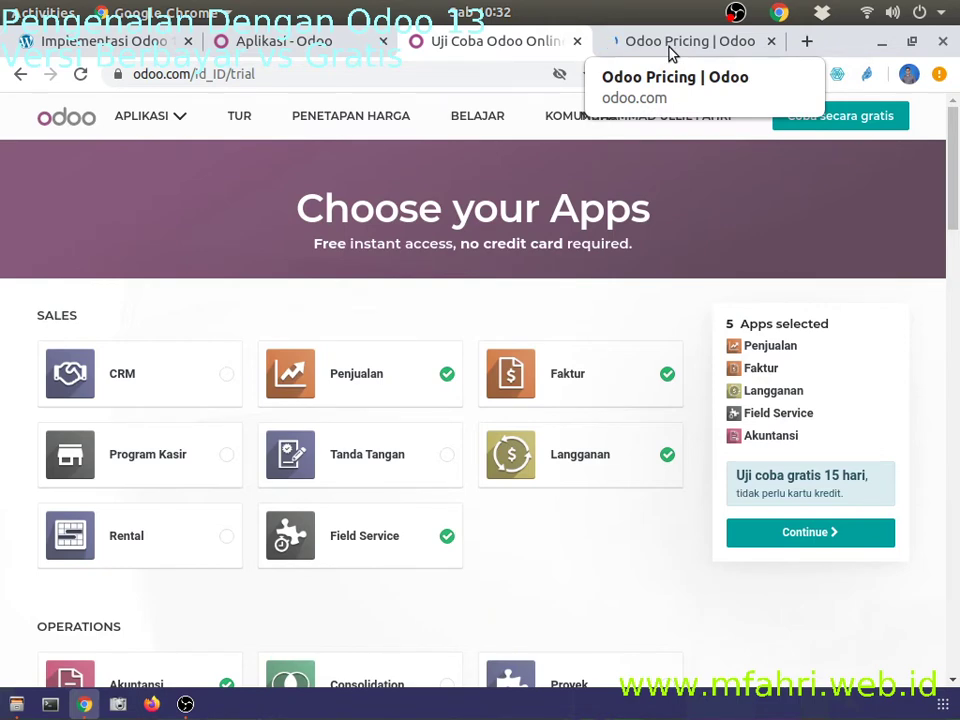
left_click(668, 45)
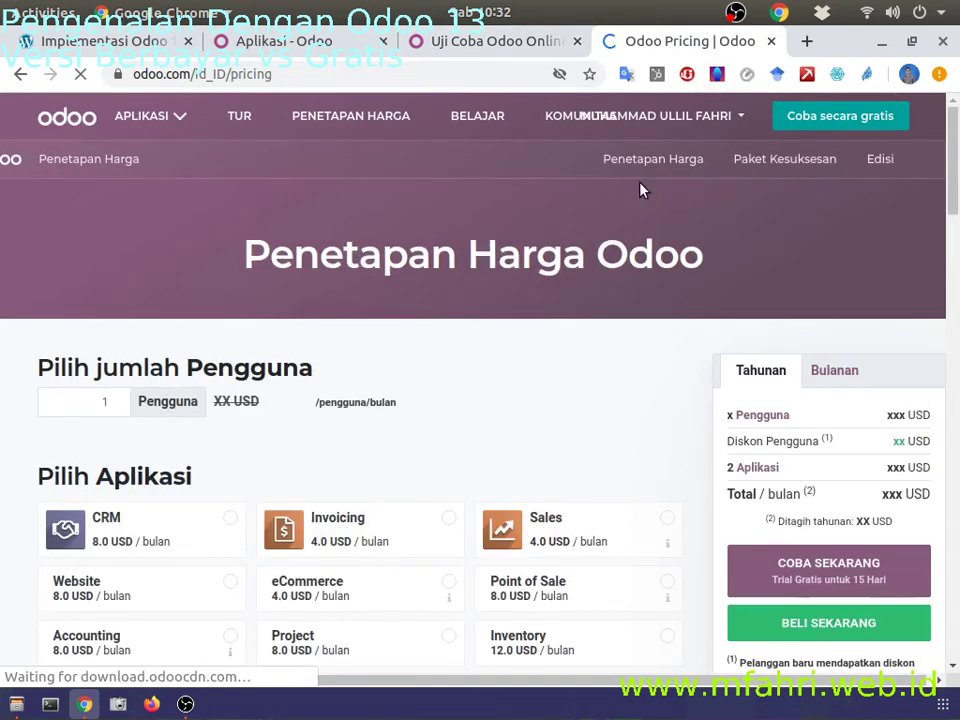
Examine the monthly price of each app on the Odoo pricing page, leaving CRM unselected.
scroll(639, 356, "down", 1)
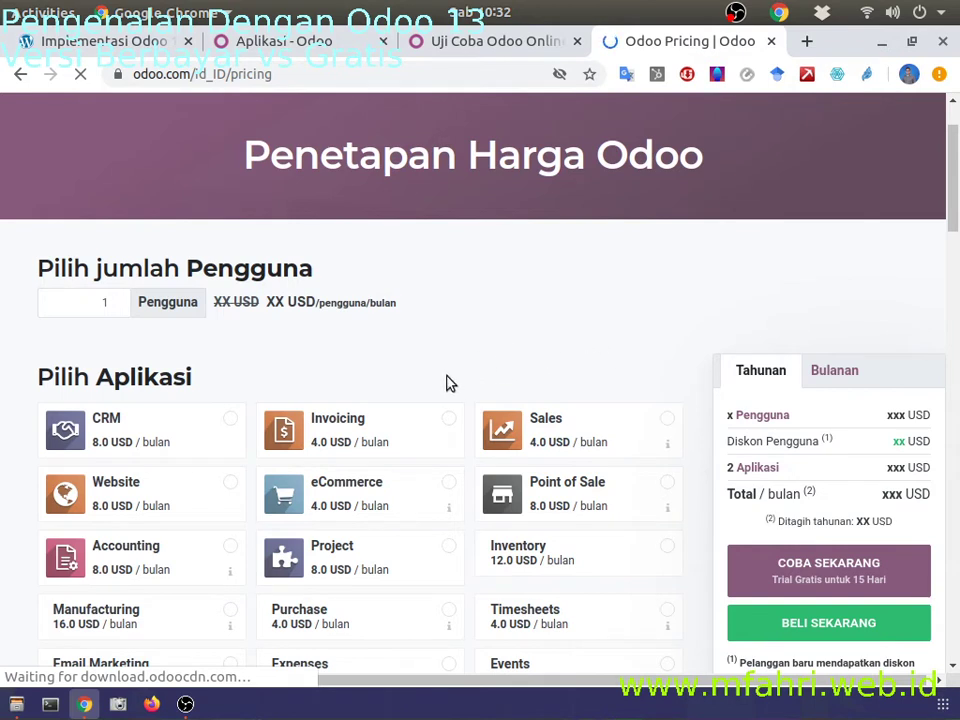
scroll(313, 460, "down", 1)
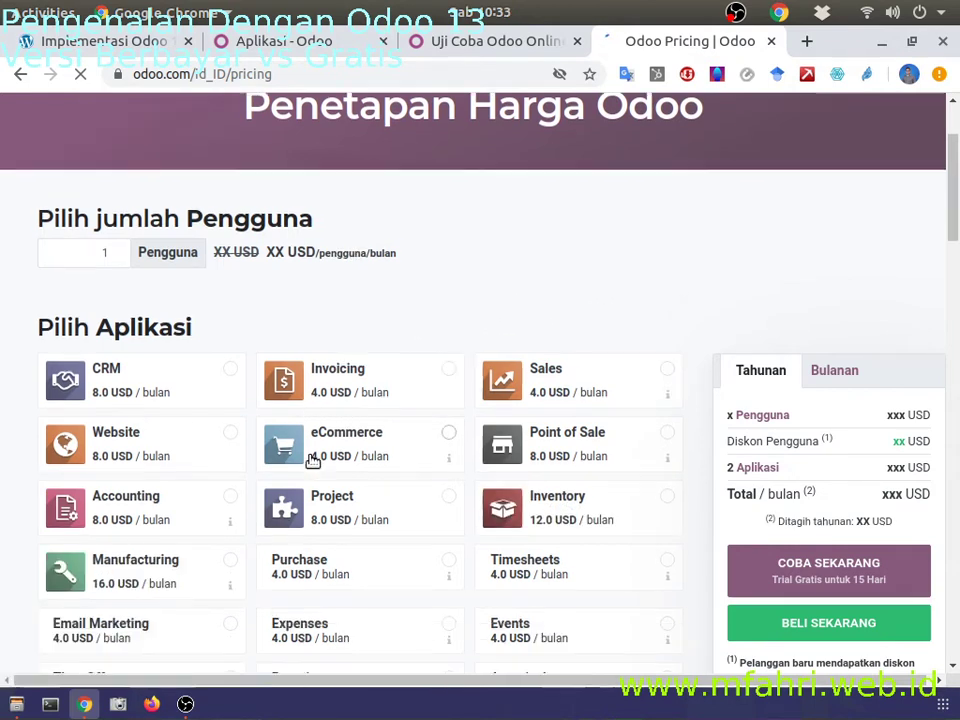
scroll(177, 393, "down", 1)
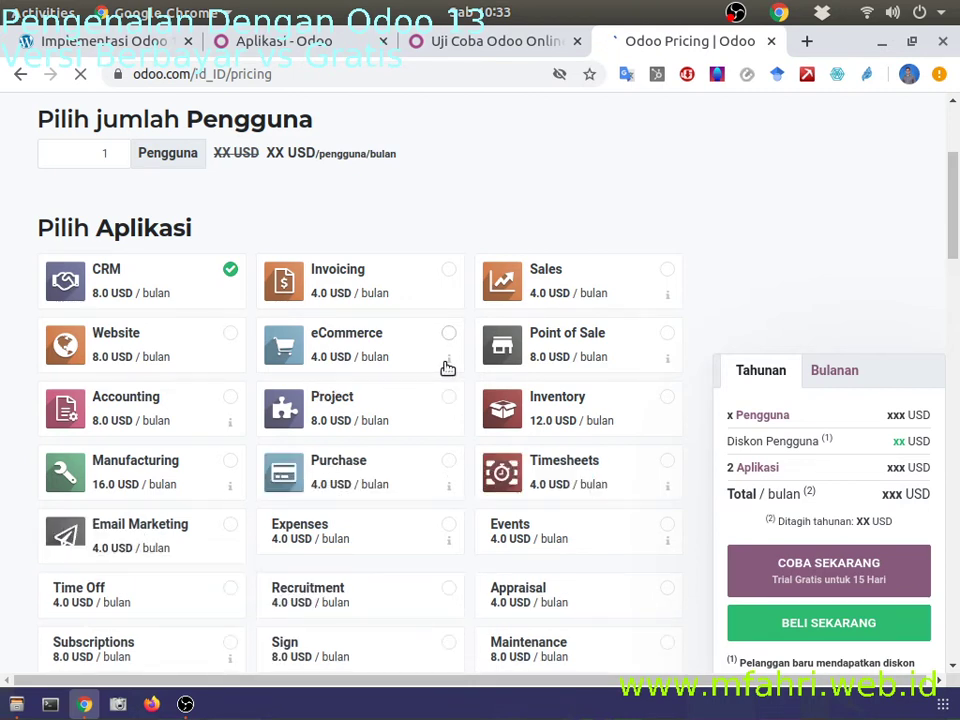
left_click(110, 270)
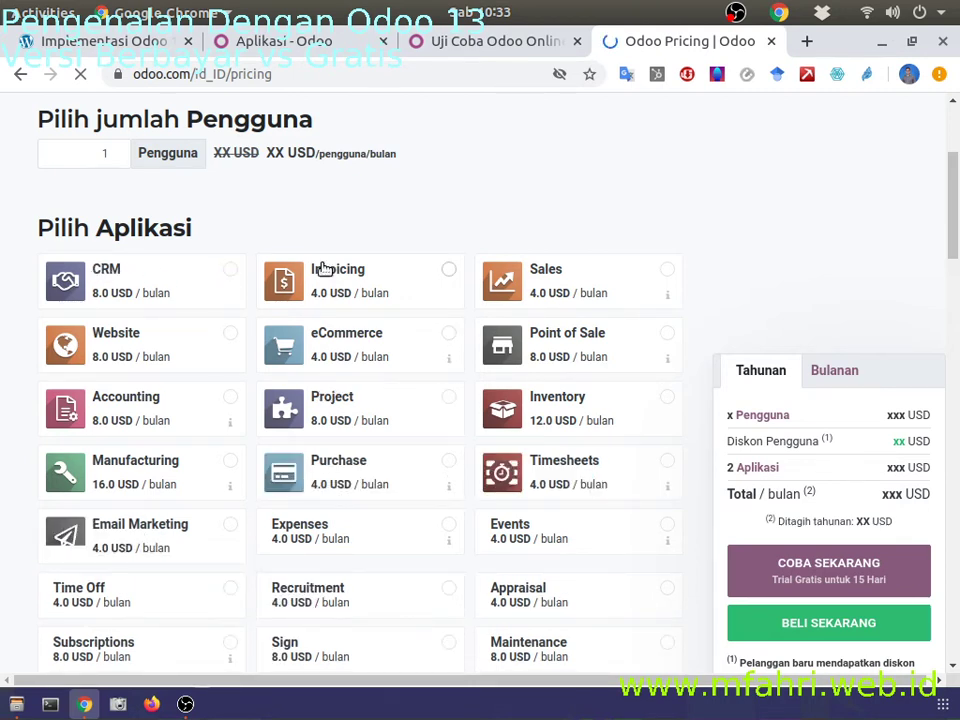
scroll(258, 285, "up", 2)
scroll(258, 285, "down", 2)
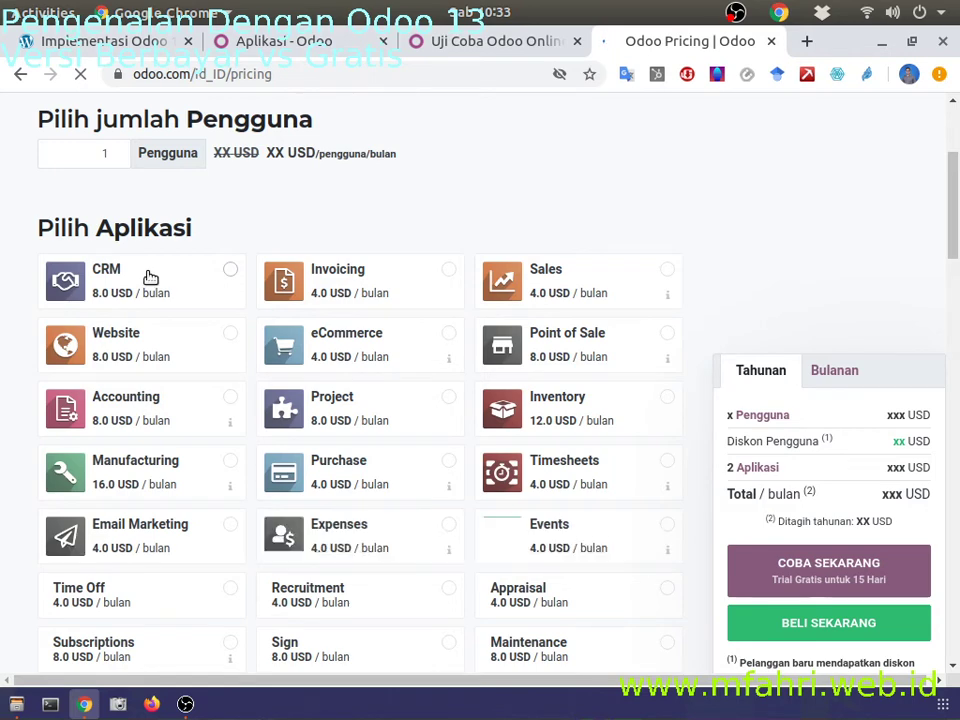
Look up "8 usd to idr" on Google in a new tab and highlight the converted rupiah amount.
left_click(808, 42)
type("8 usd")
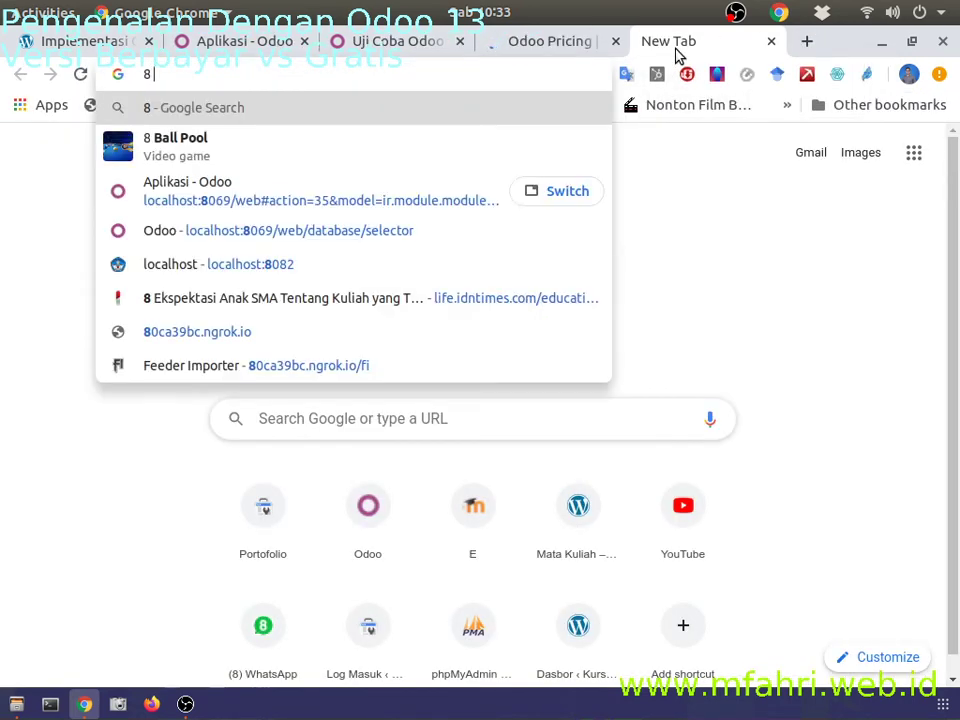
key("Down")
key("Down")
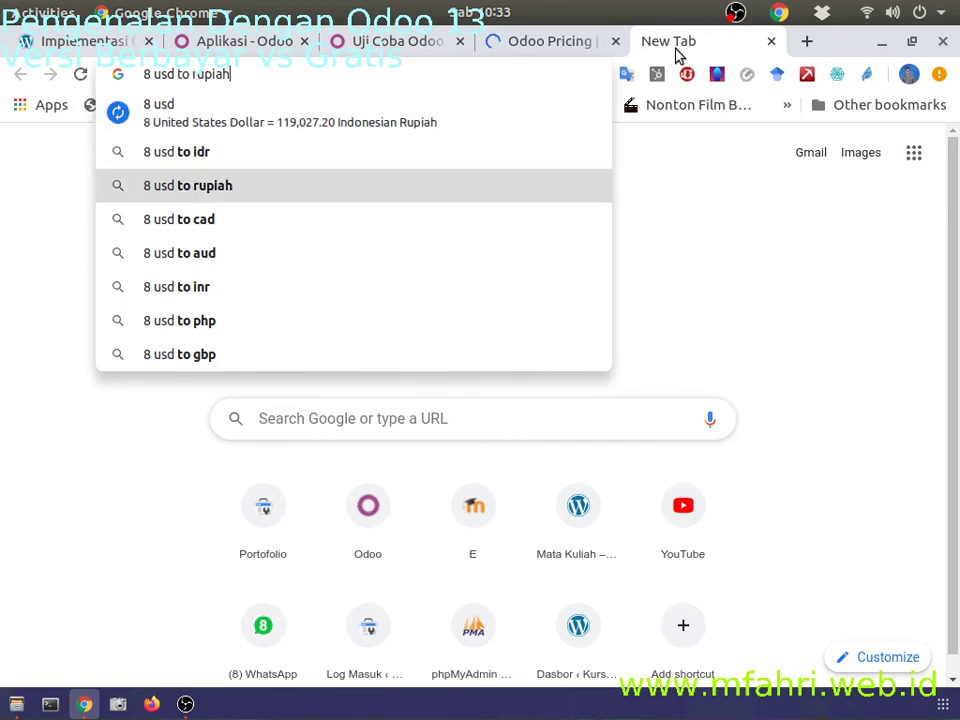
key("Up")
key("Return")
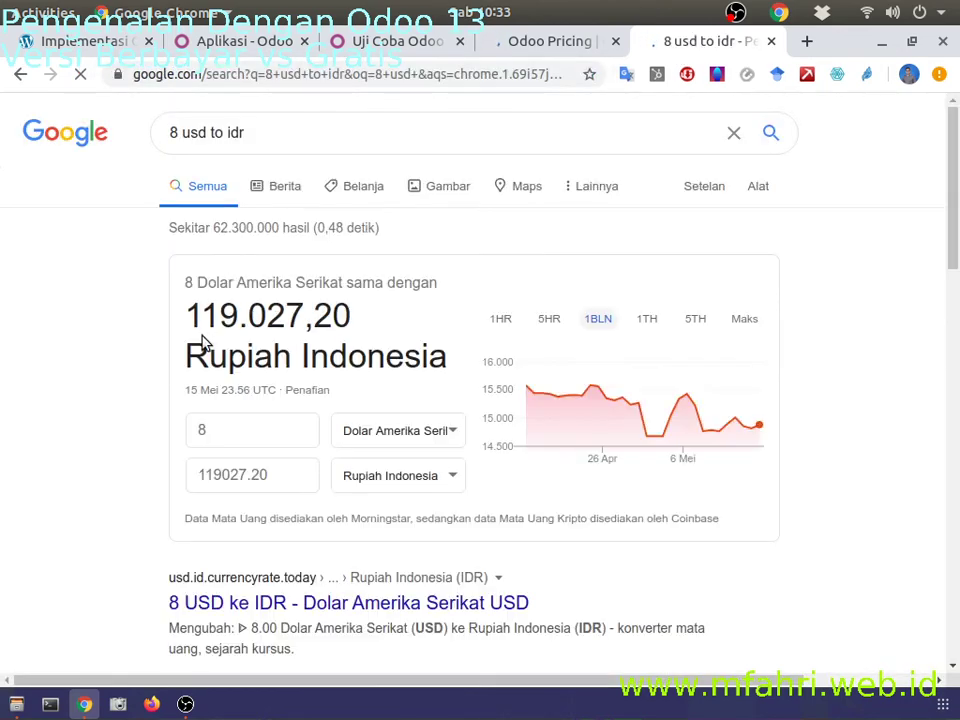
left_click_drag(189, 317, 355, 323)
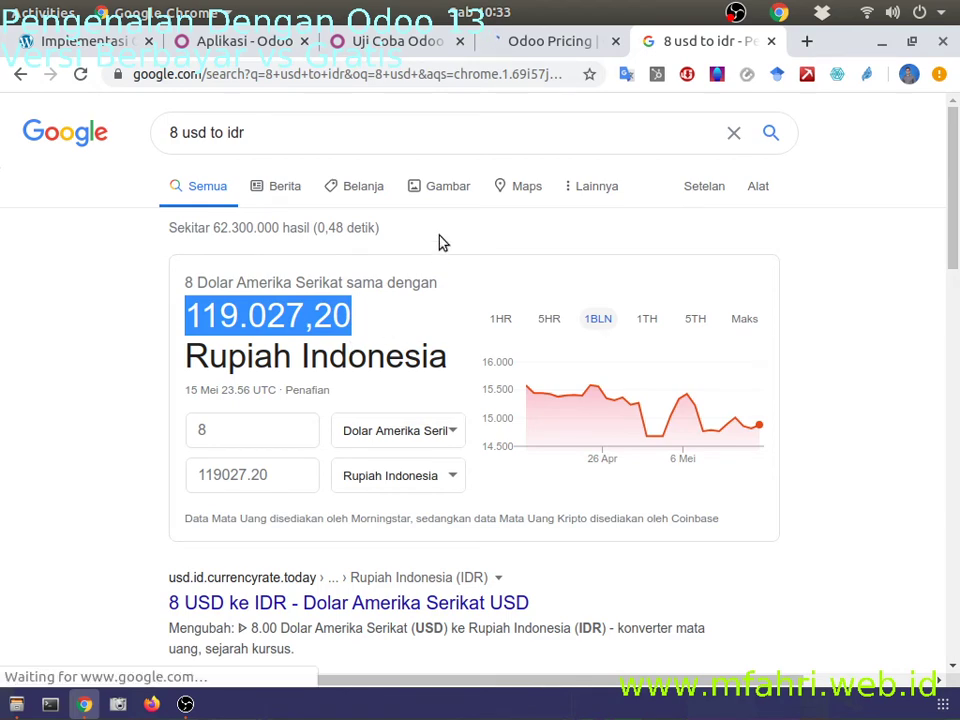
Return to the Odoo pricing page and review the app prices against the yearly cost summary.
left_click(530, 45)
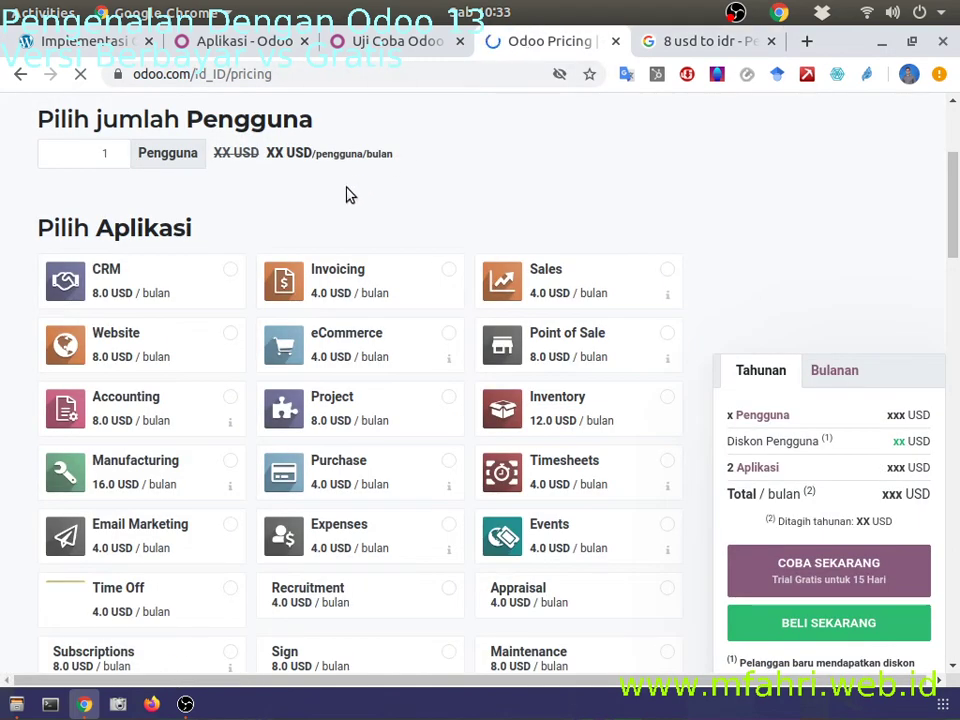
scroll(870, 330, "down", 2)
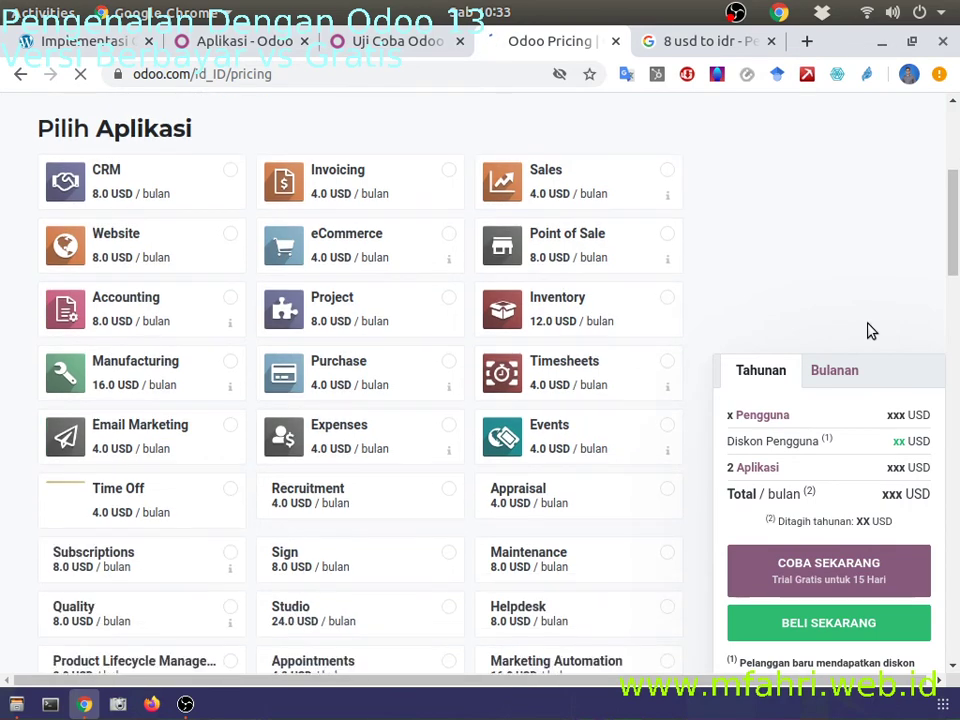
scroll(454, 276, "up", 3)
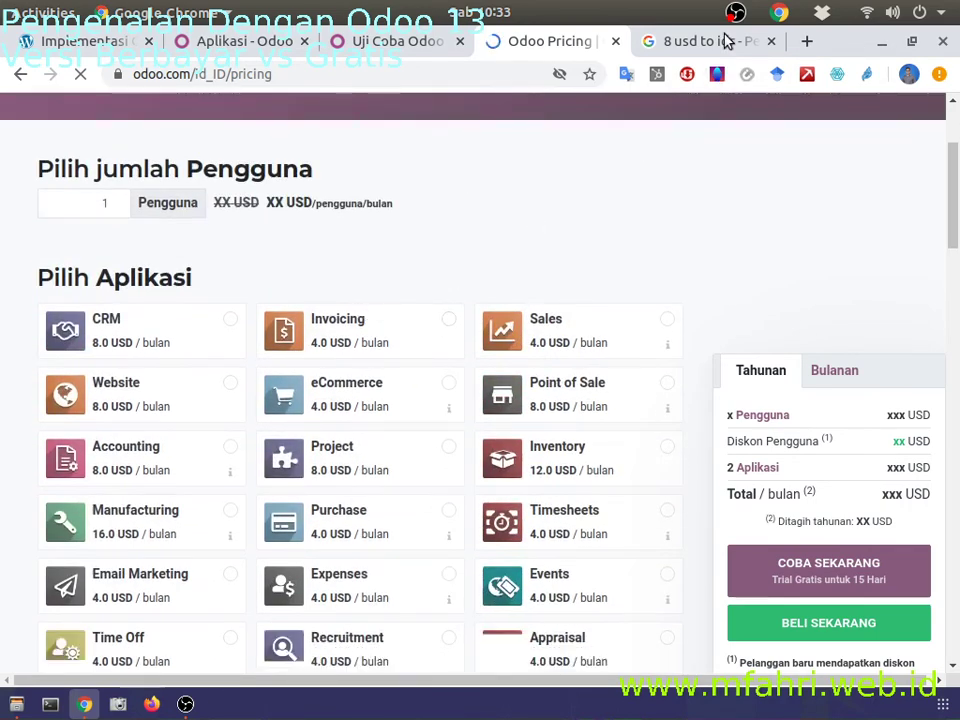
Examine the Odoo pricing page's app prices, extra integrations, hosting types and implementation services.
scroll(761, 372, "down", 5)
scroll(761, 372, "up", 7)
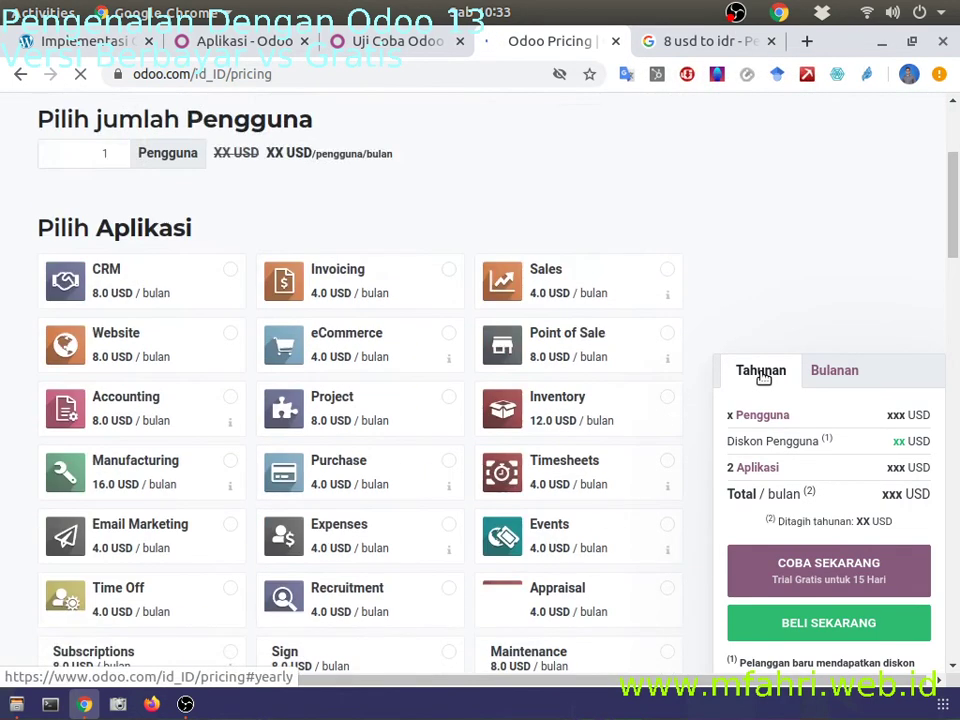
scroll(454, 333, "down", 4)
scroll(454, 333, "down", 10)
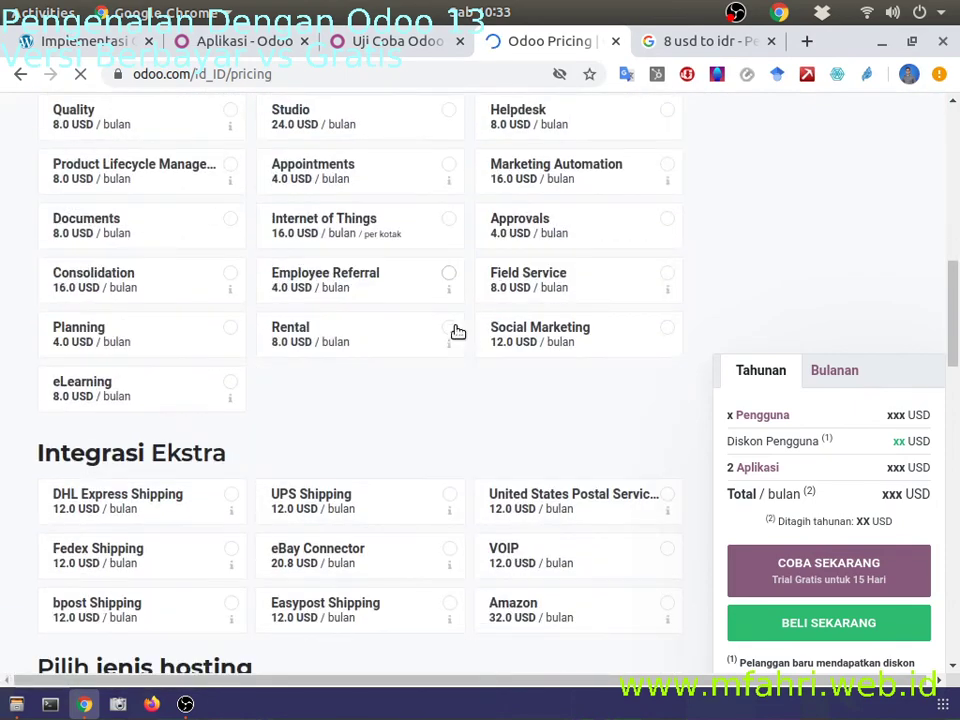
scroll(454, 333, "up", 10)
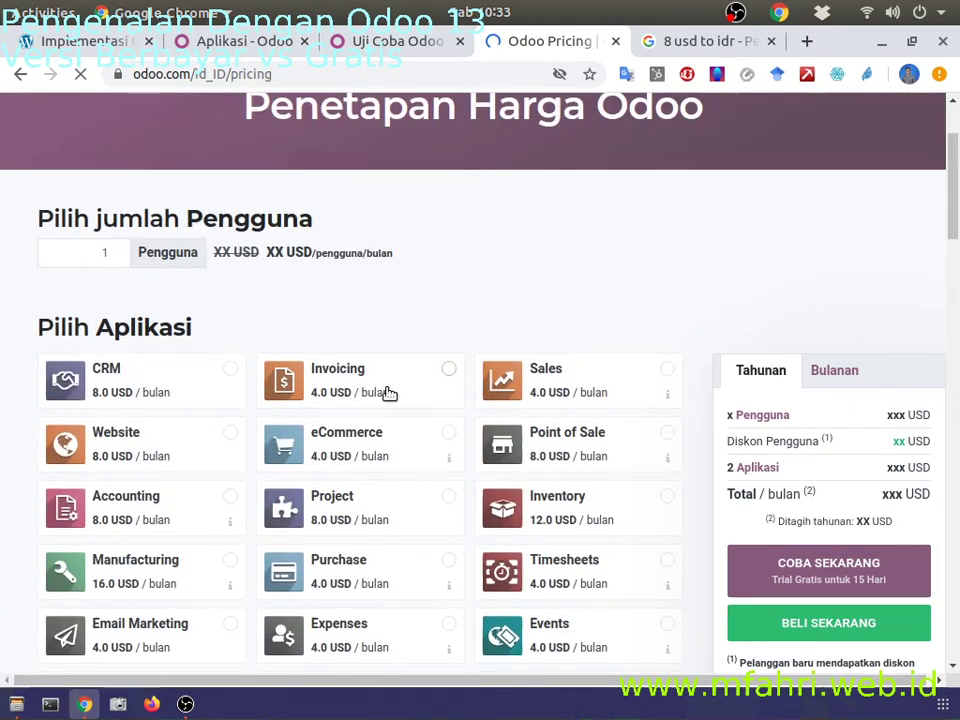
scroll(512, 422, "down", 5)
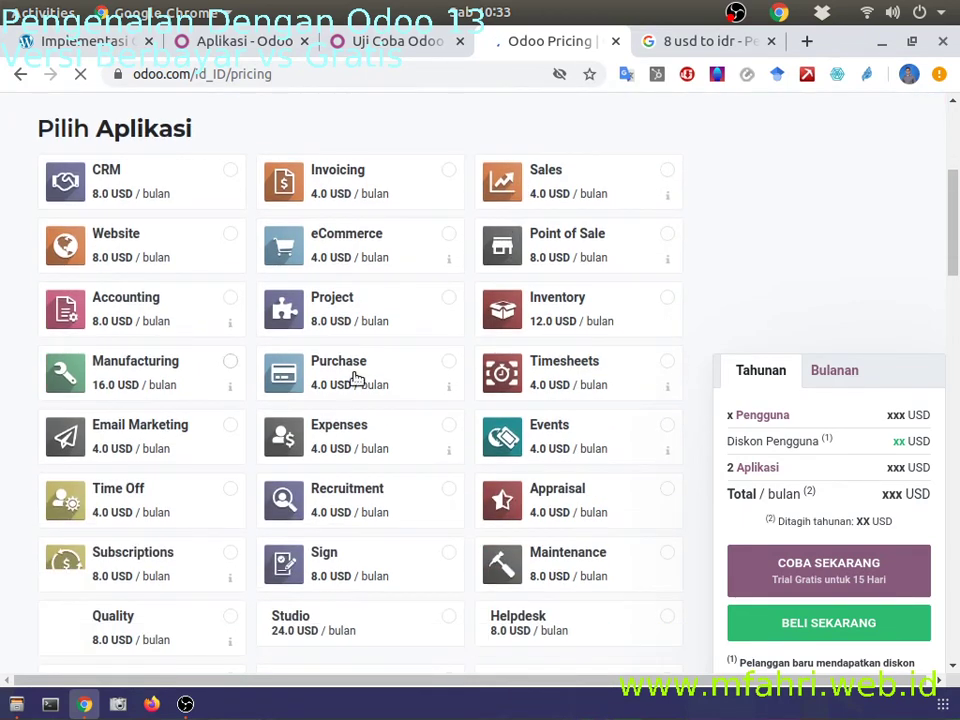
scroll(560, 480, "down", 5)
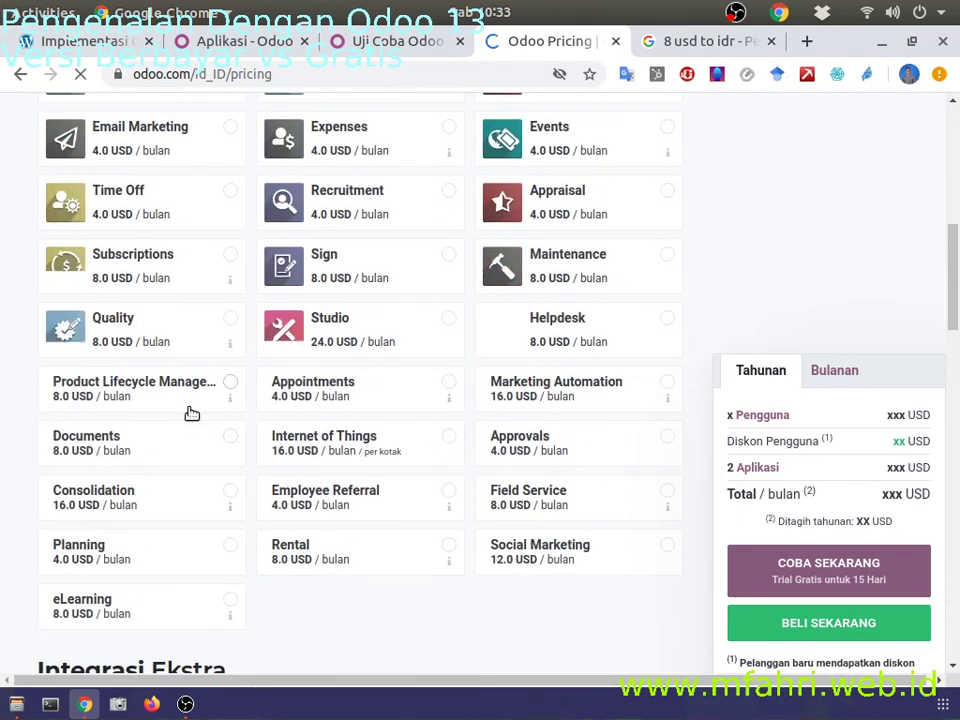
scroll(606, 441, "down", 6)
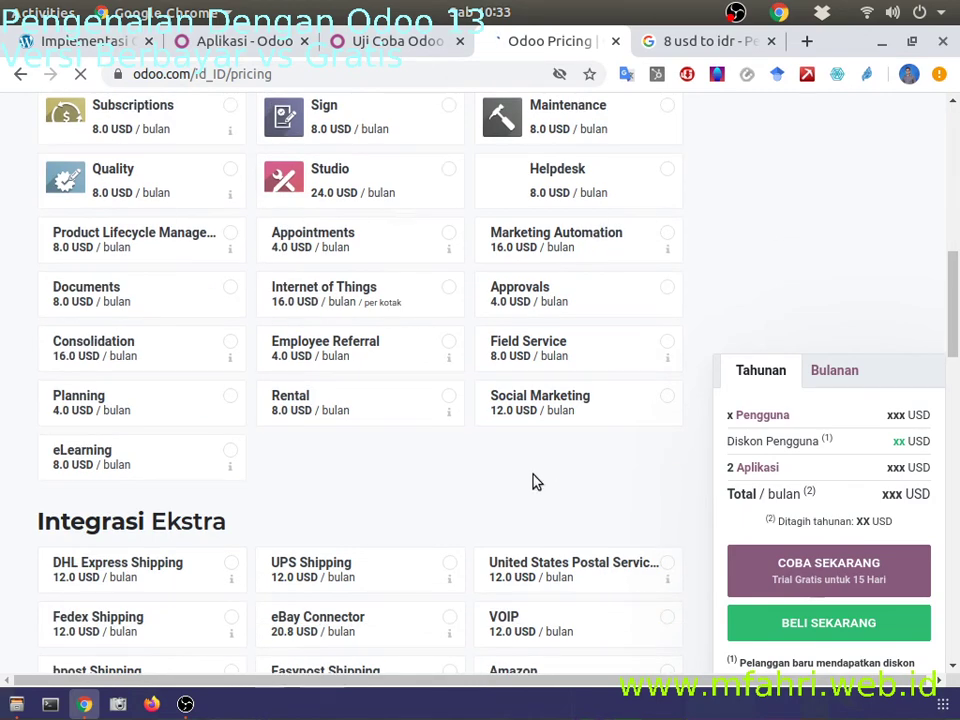
scroll(306, 480, "down", 7)
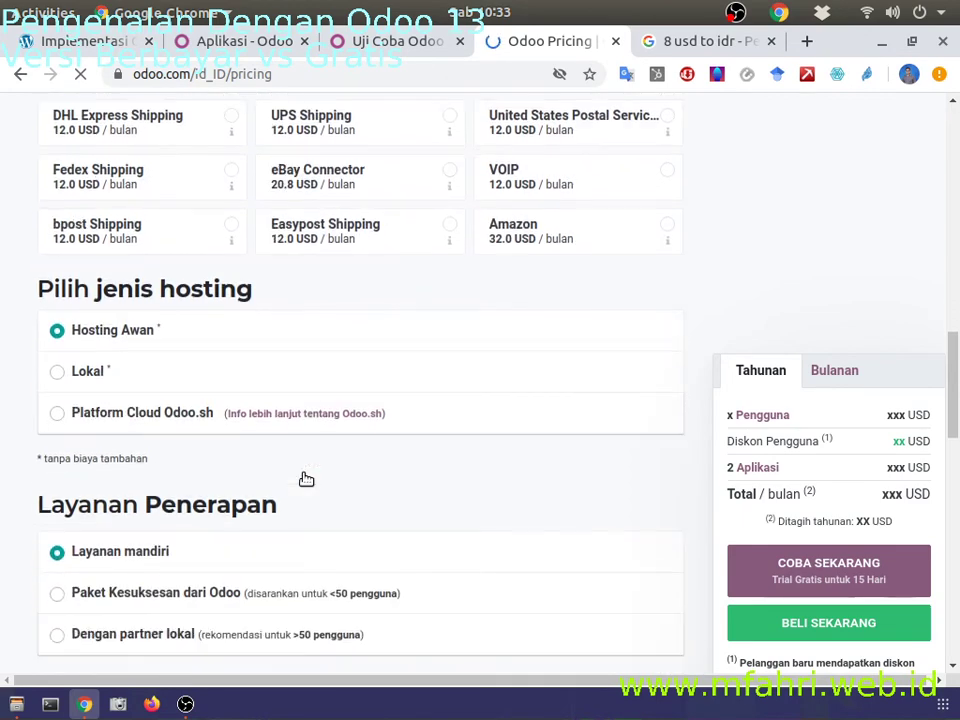
scroll(306, 480, "down", 9)
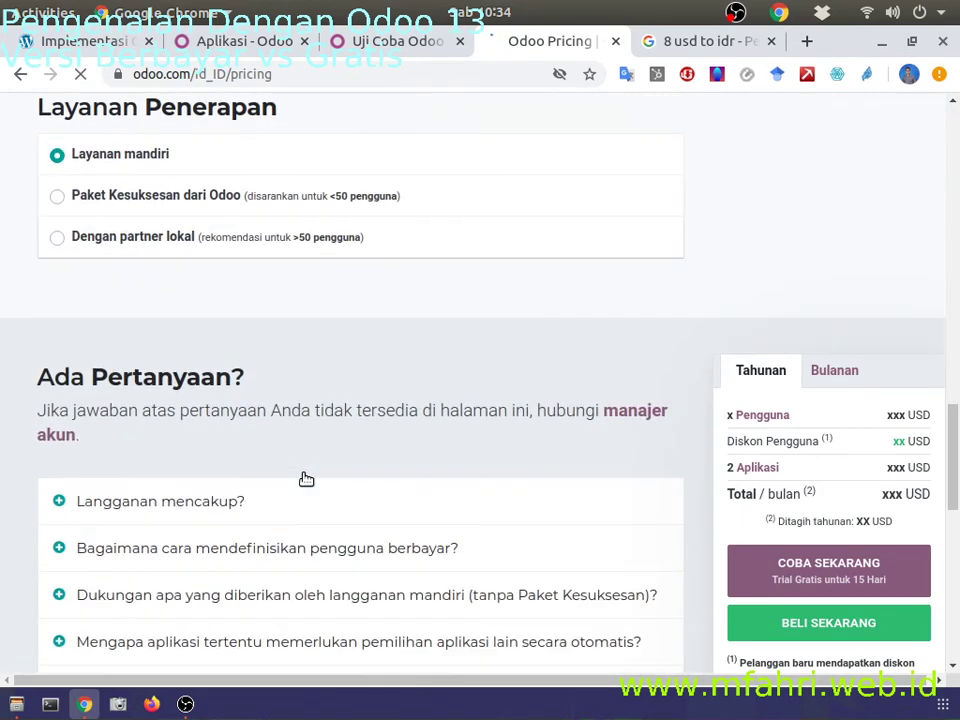
Try the "Dengan partner lokal" implementation service option and switch back to "Layanan mandiri".
scroll(306, 480, "down", 3)
scroll(306, 480, "up", 10)
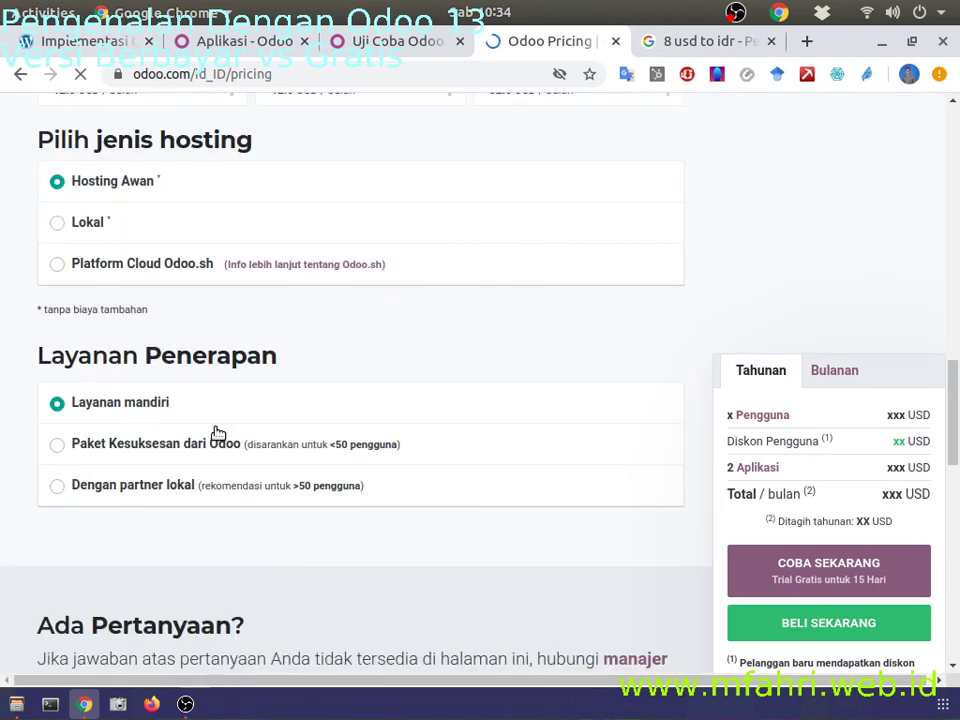
left_click(176, 486)
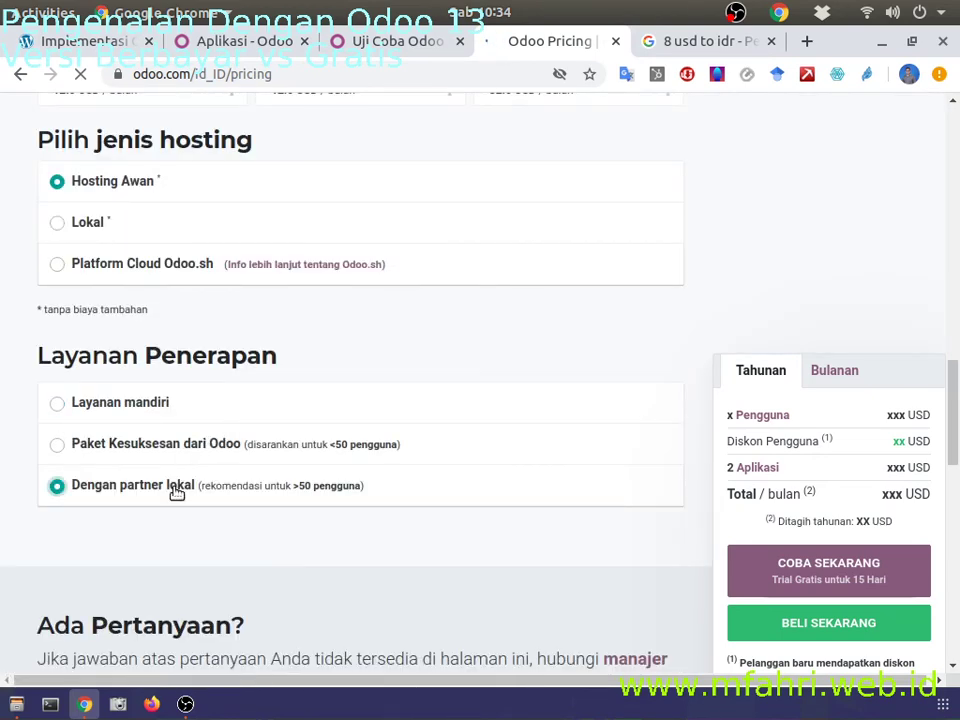
left_click(162, 404)
Select the CRM, Invoicing, Sales and Point of Sale apps on the Odoo pricing page.
scroll(212, 394, "up", 20)
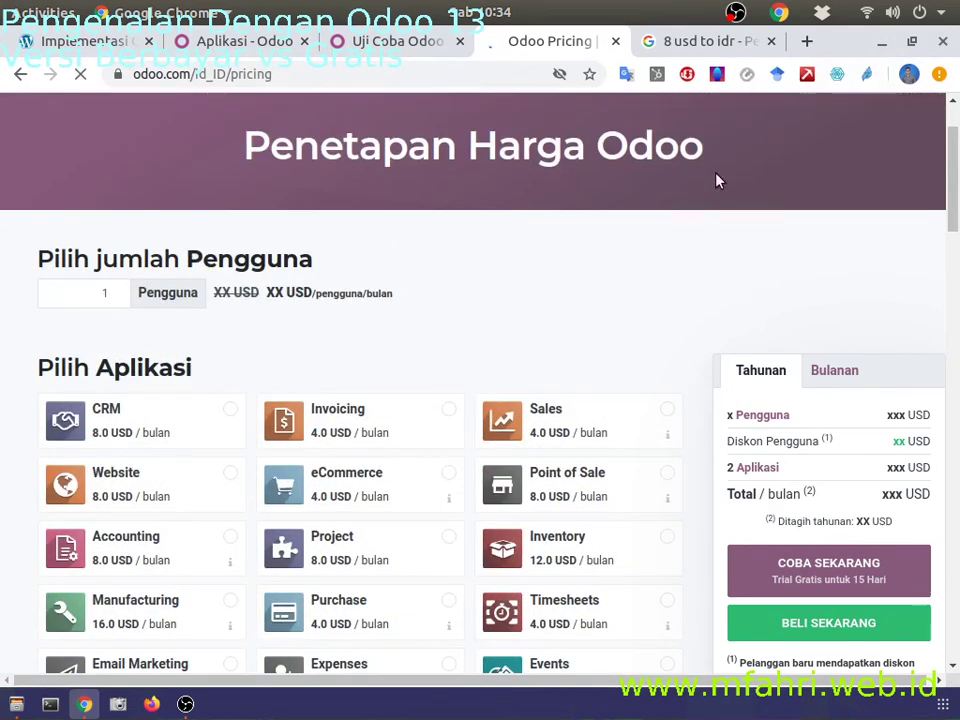
scroll(350, 320, "down", 1)
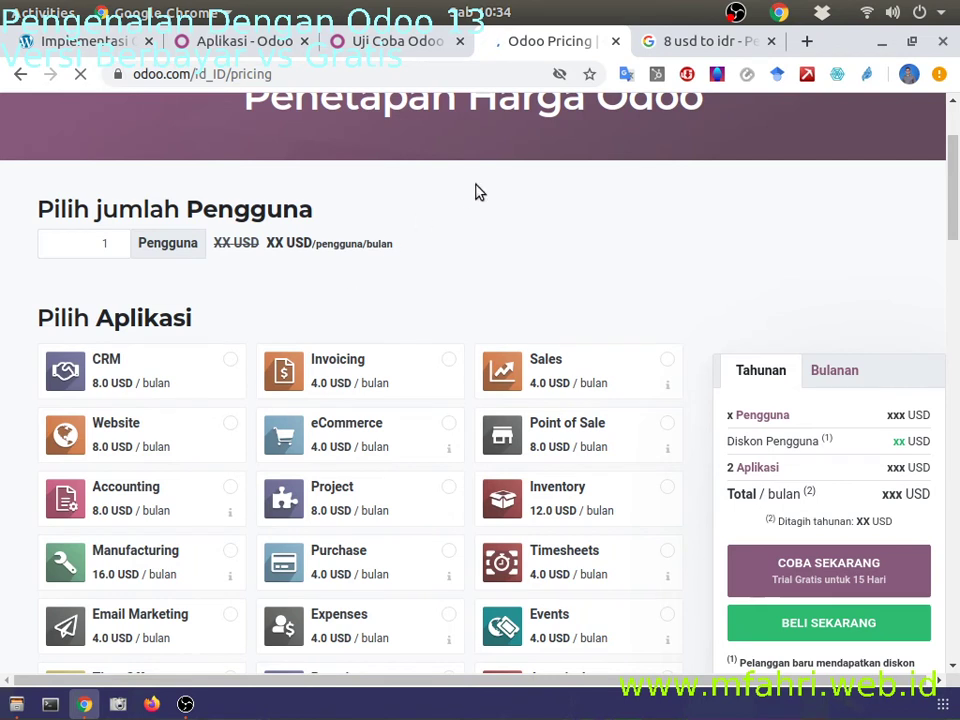
left_click(200, 380)
left_click(390, 372)
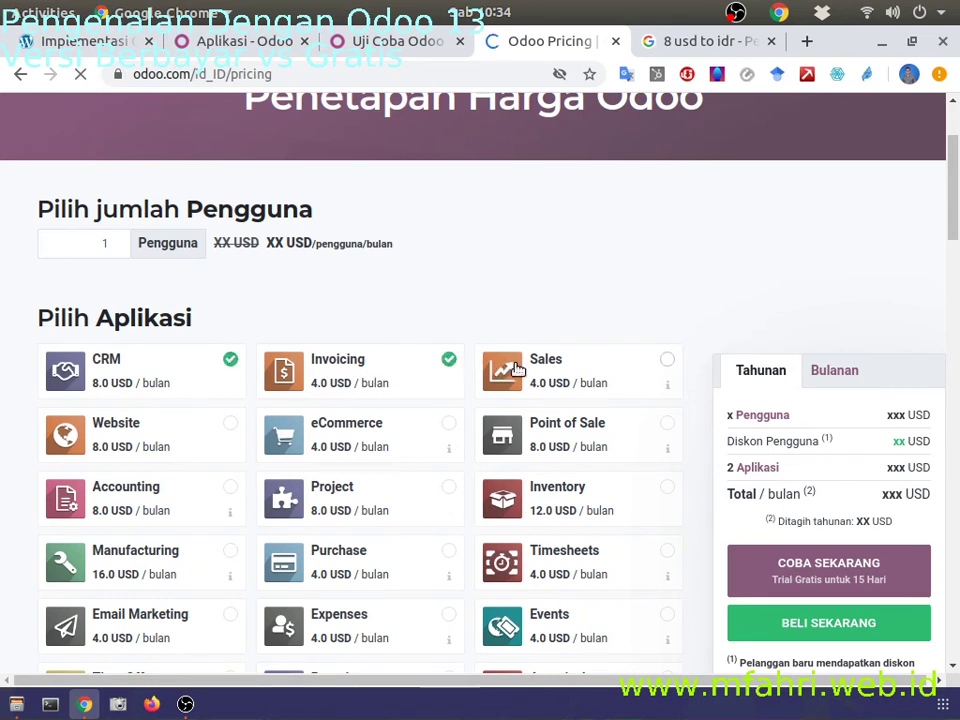
left_click(508, 370)
left_click(510, 430)
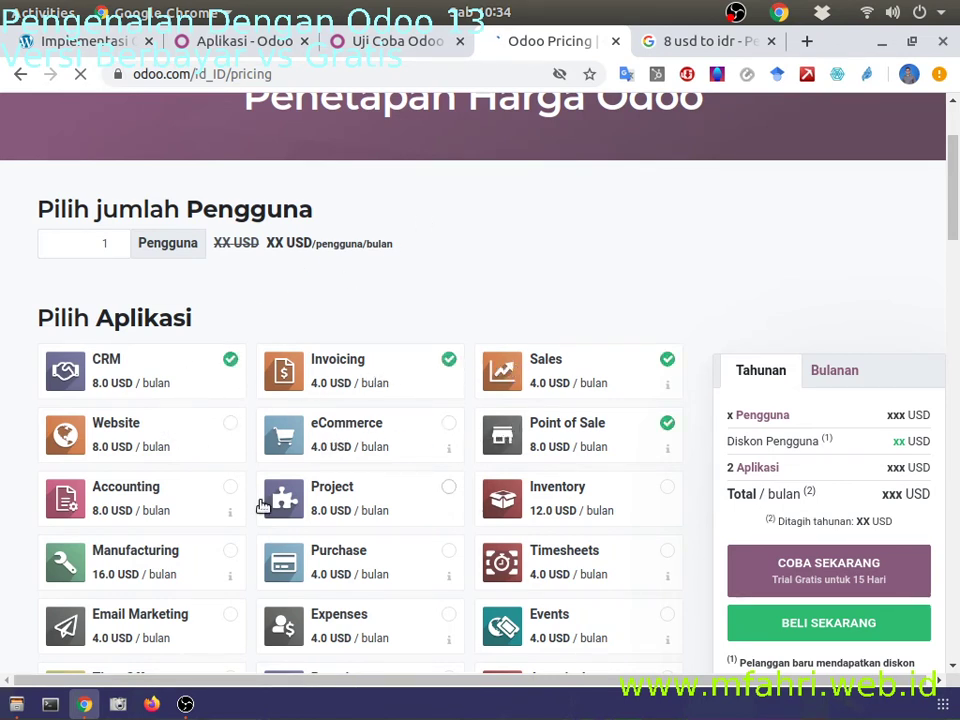
Look up "30 usd to idr" on Google, highlight the converted rupiah amount and recheck the Odoo pricing page.
left_click(667, 50)
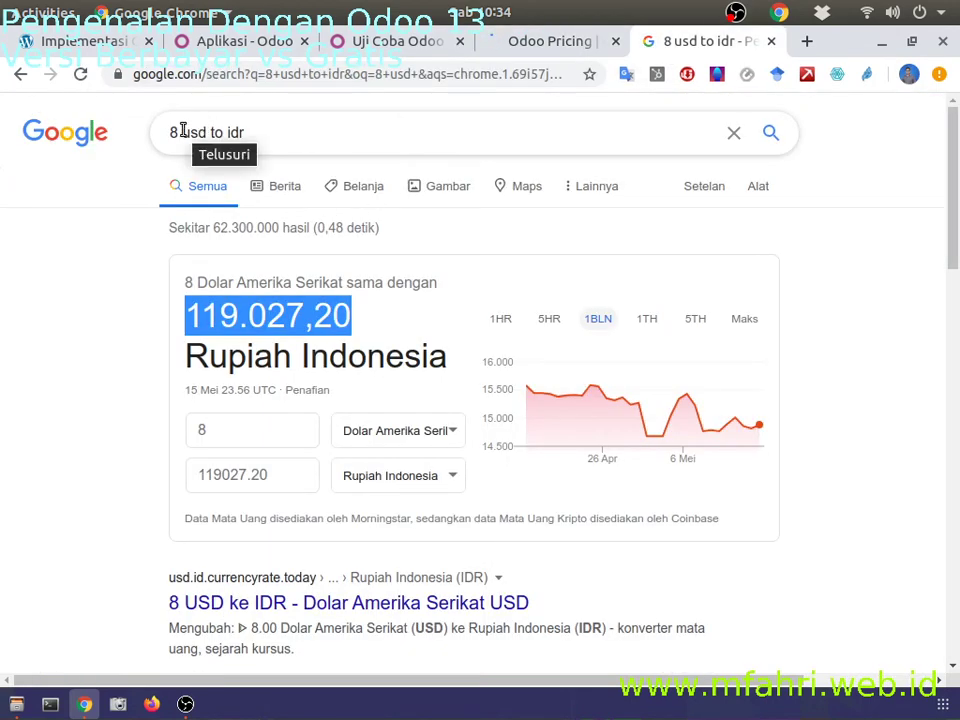
left_click_drag(179, 131, 118, 133)
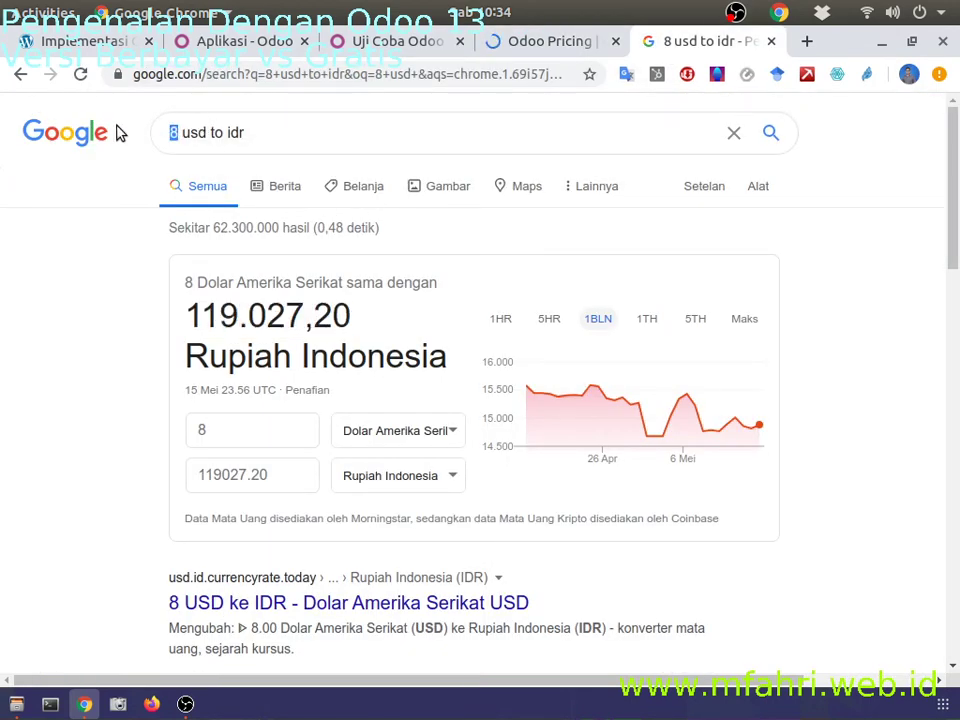
type("30")
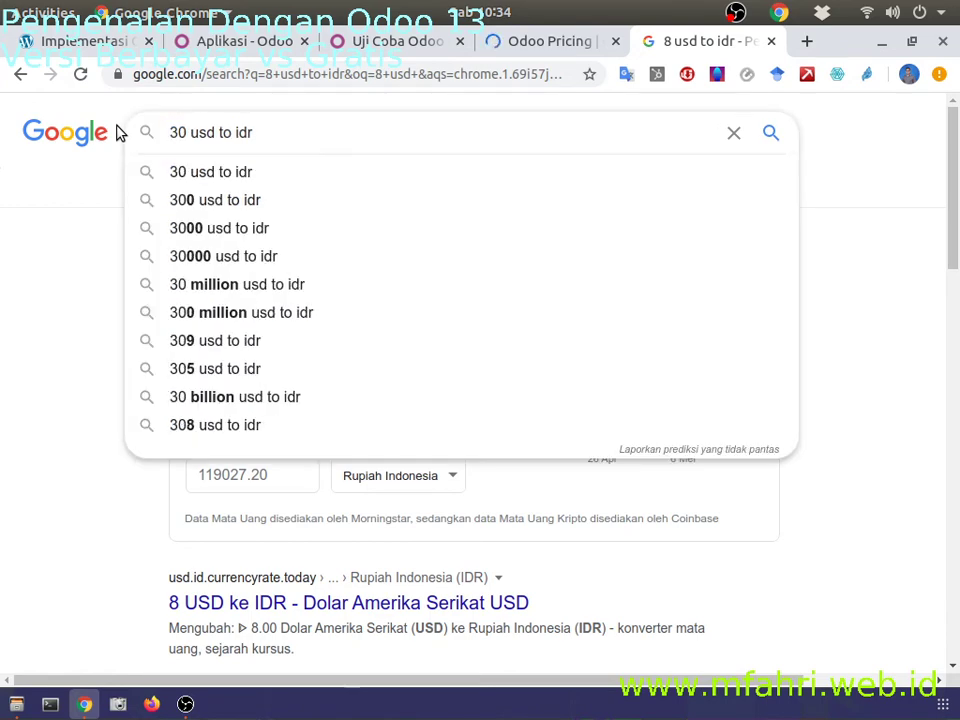
left_click(205, 180)
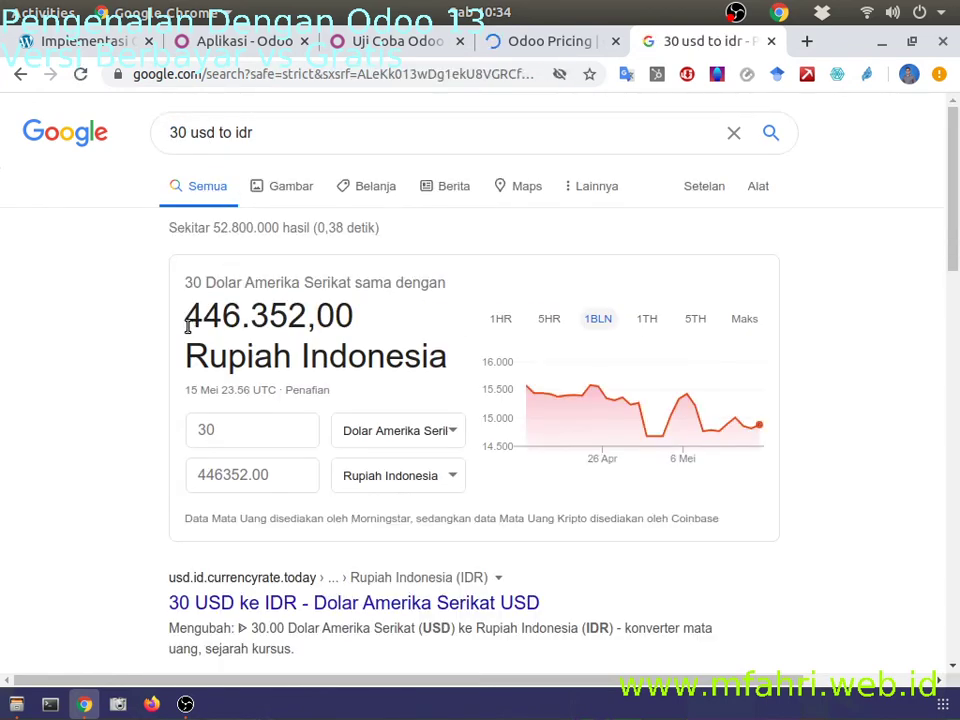
left_click_drag(189, 326, 357, 312)
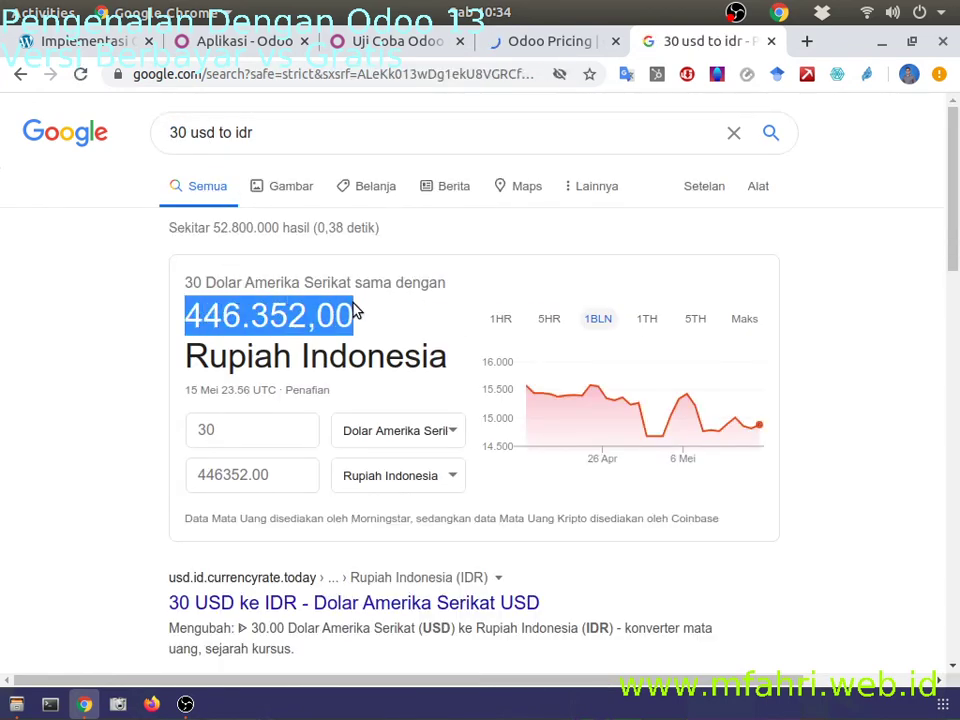
left_click(535, 45)
left_click(688, 45)
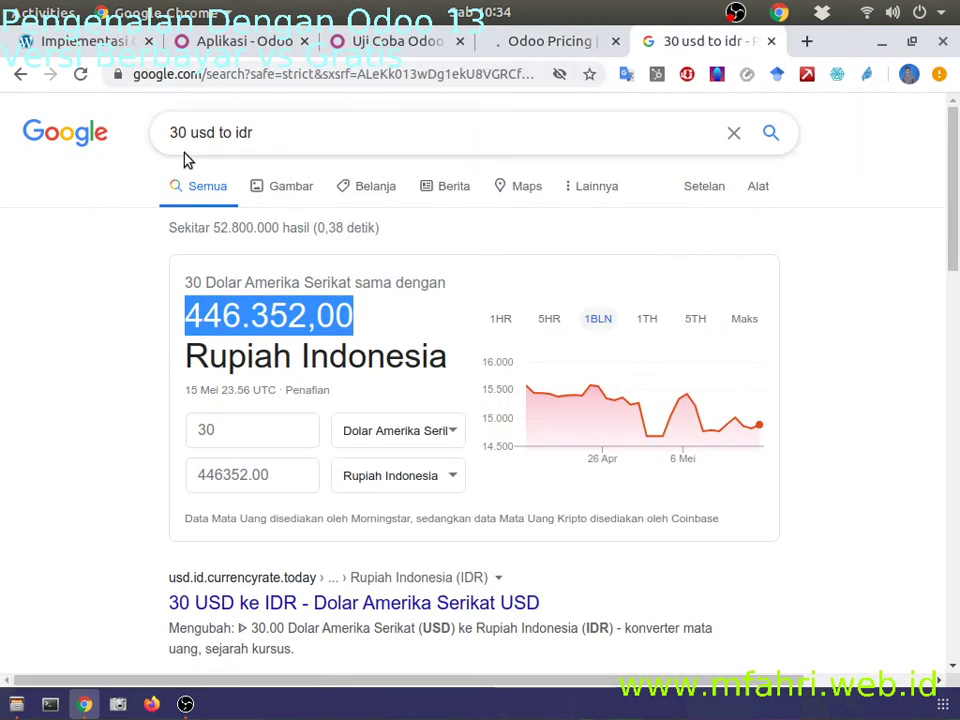
Bring up Google's calculator by searching "calc" and multiply 50 by 12.
left_click_drag(287, 126, 40, 118)
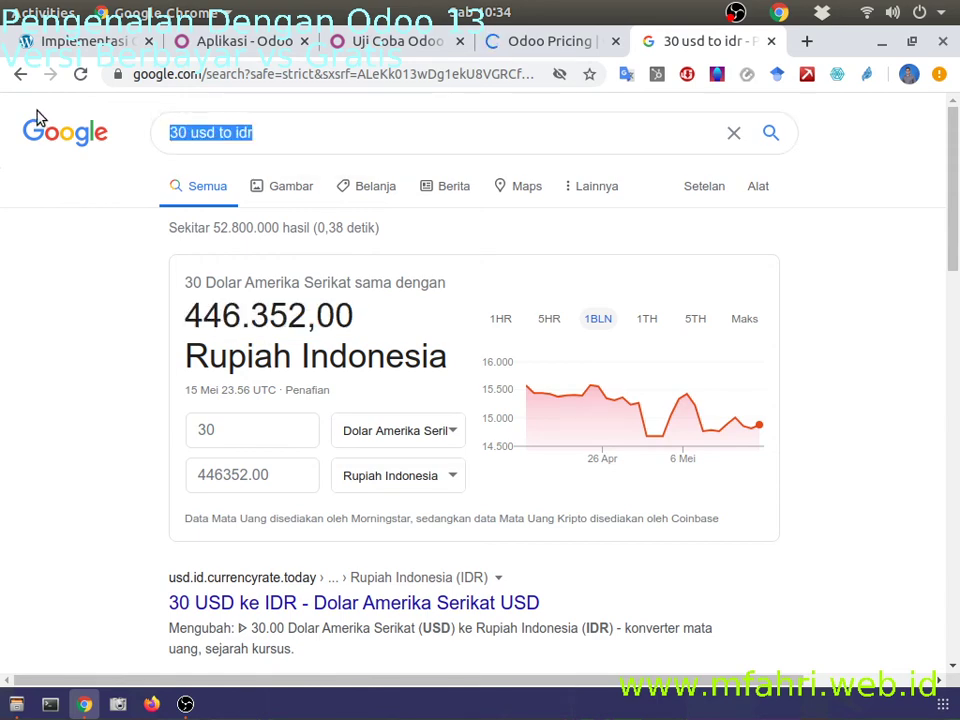
type("calc")
key("Return")
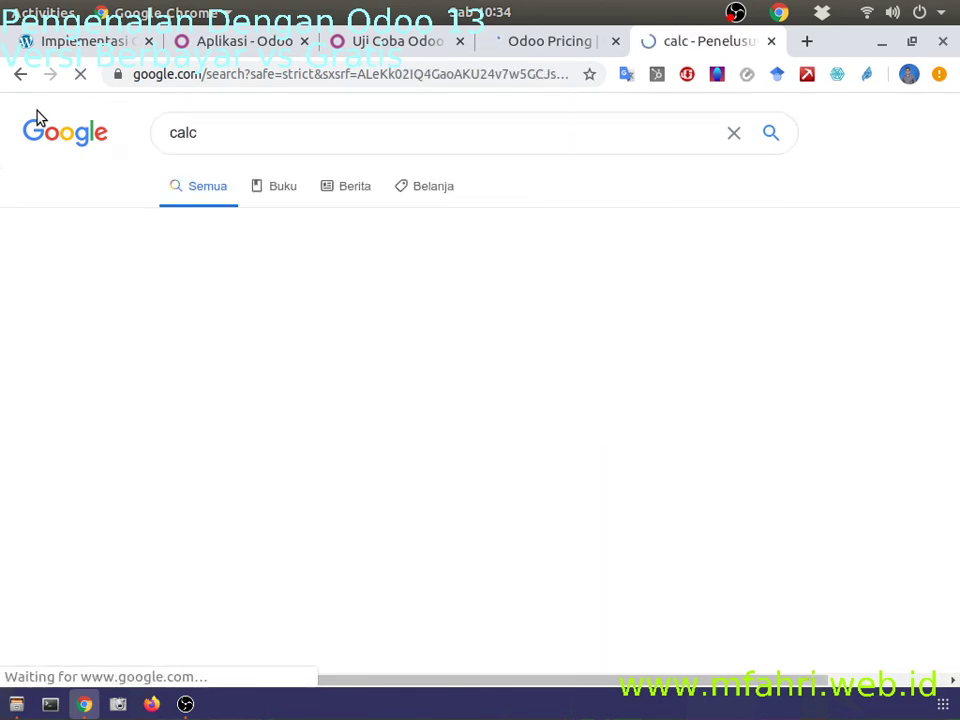
left_click(306, 311)
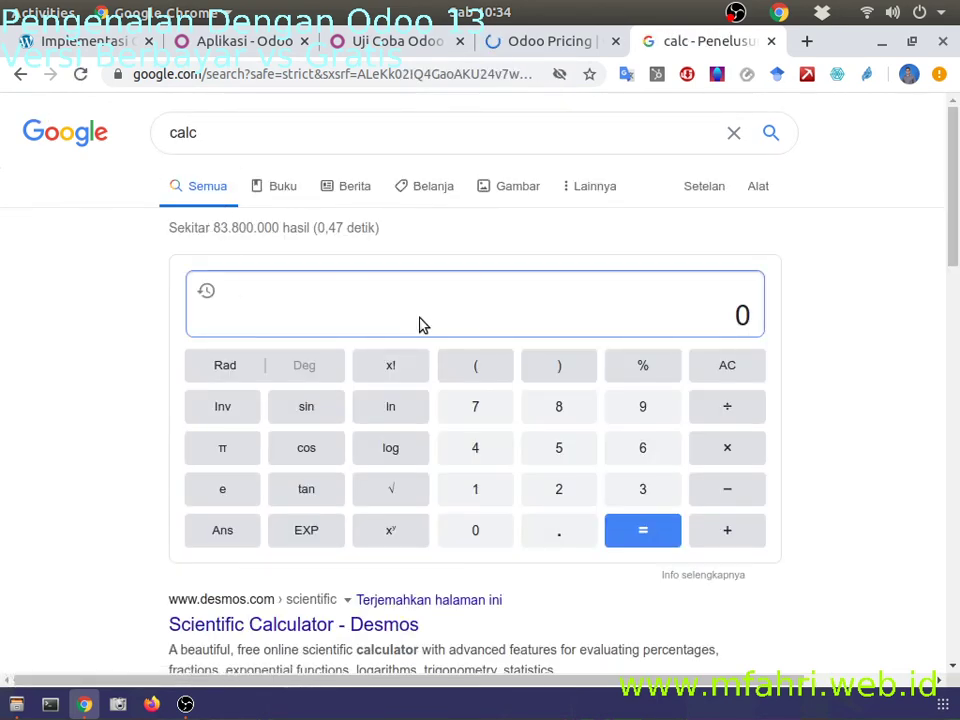
type("30")
type("50")
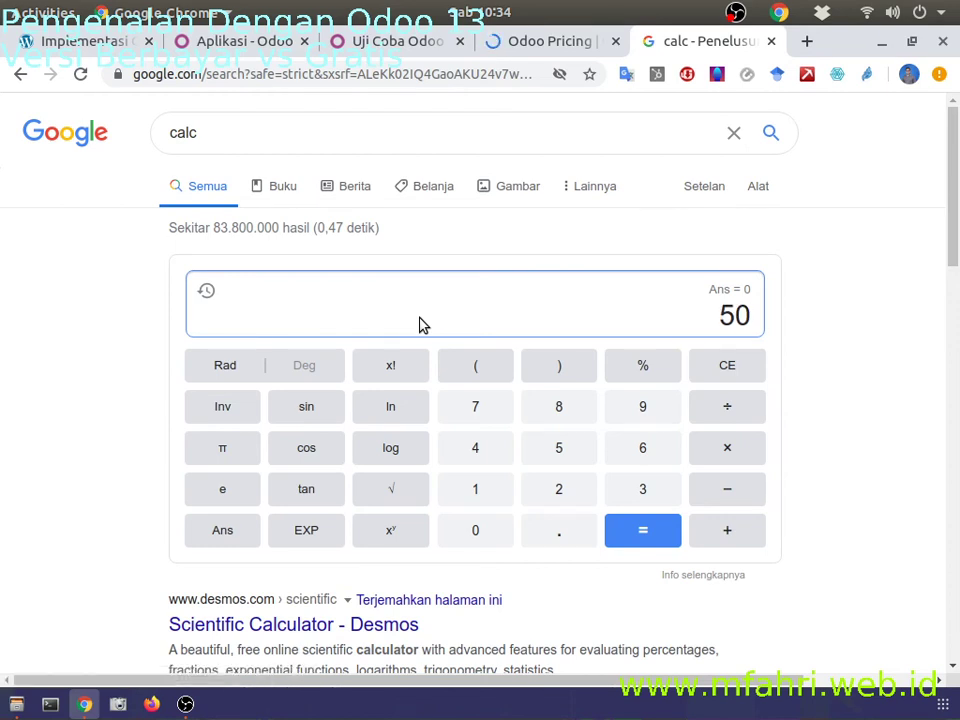
type("*")
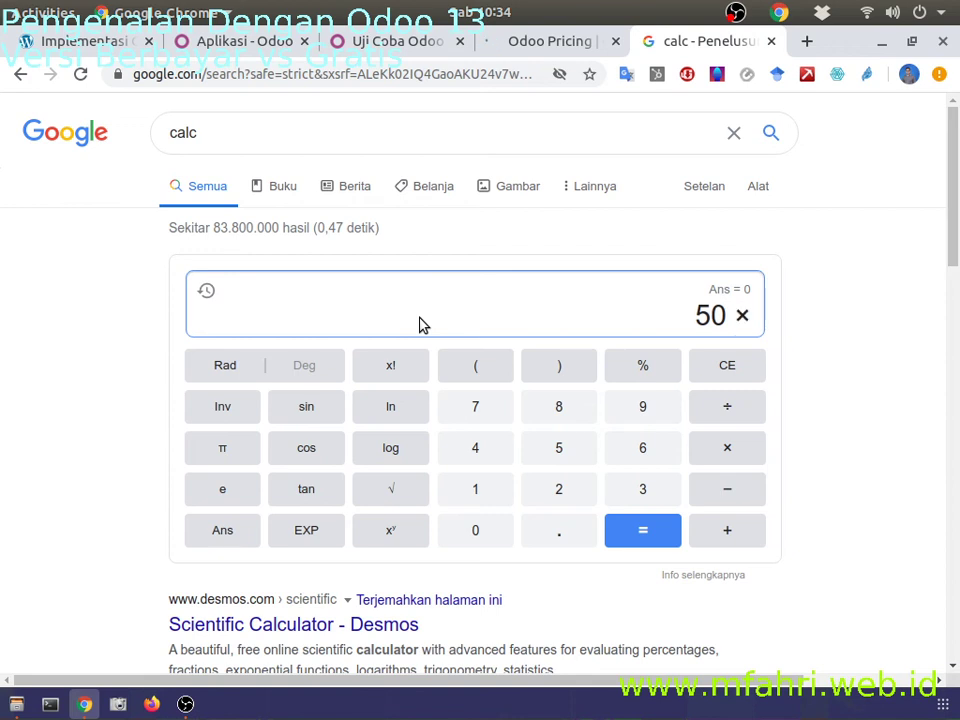
type("12")
key("Return")
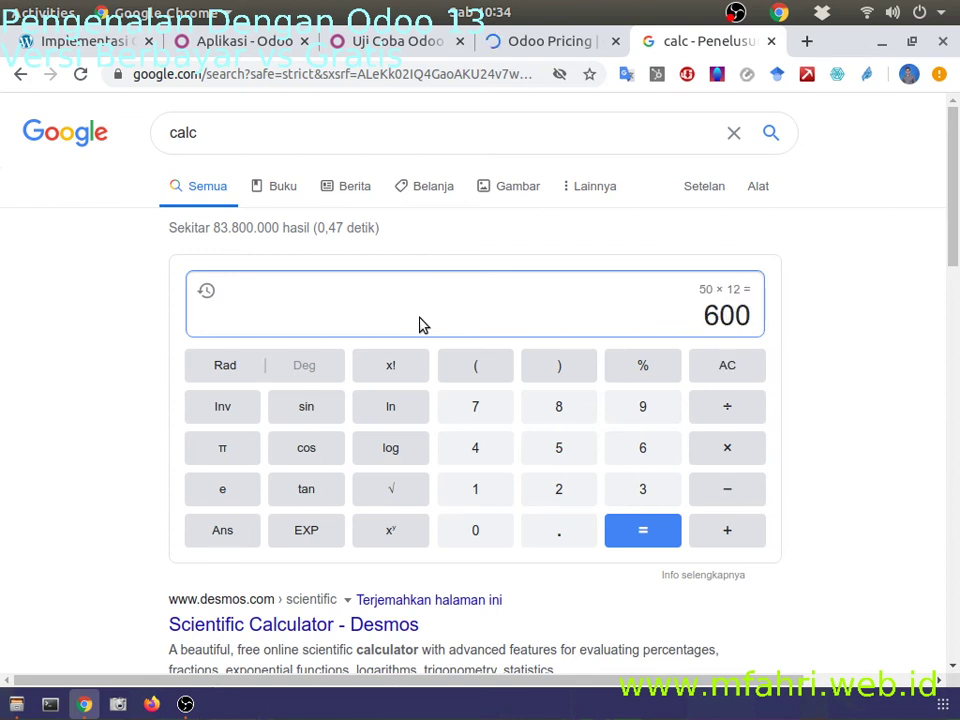
Look up "600 usd to idr" on Google and highlight the converted rupiah amount.
left_click_drag(212, 134, 80, 141)
type("600")
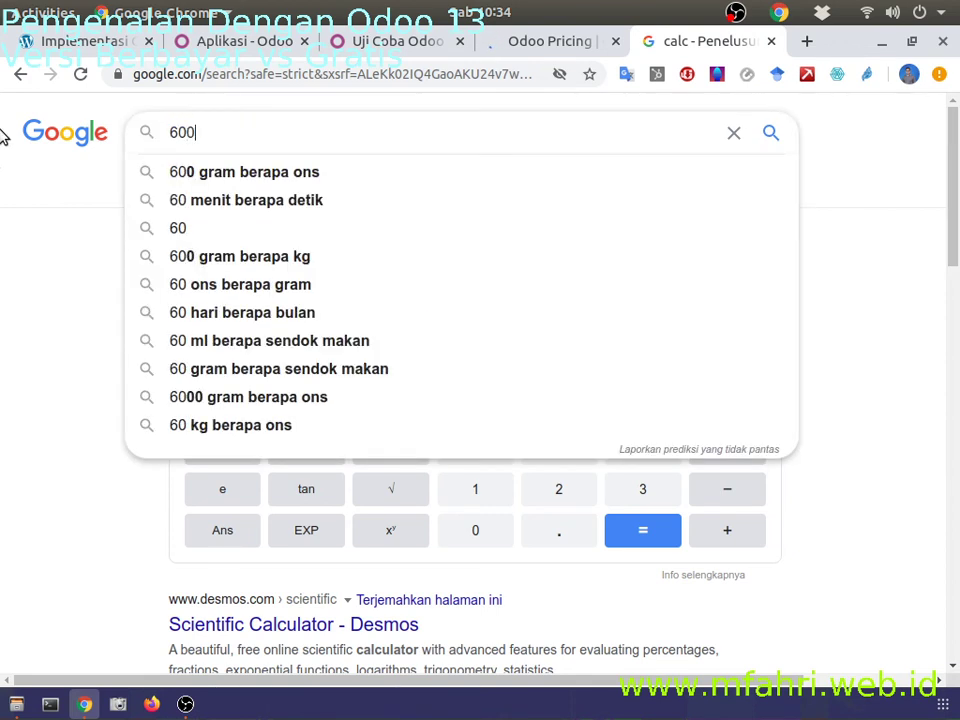
type(" usd to idr")
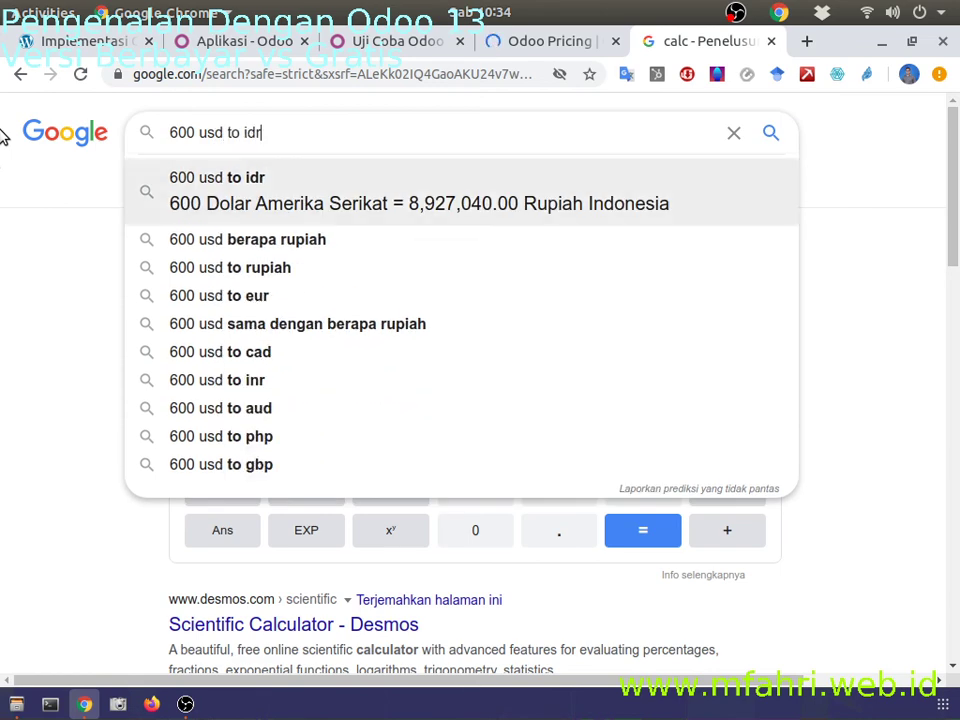
key("Return")
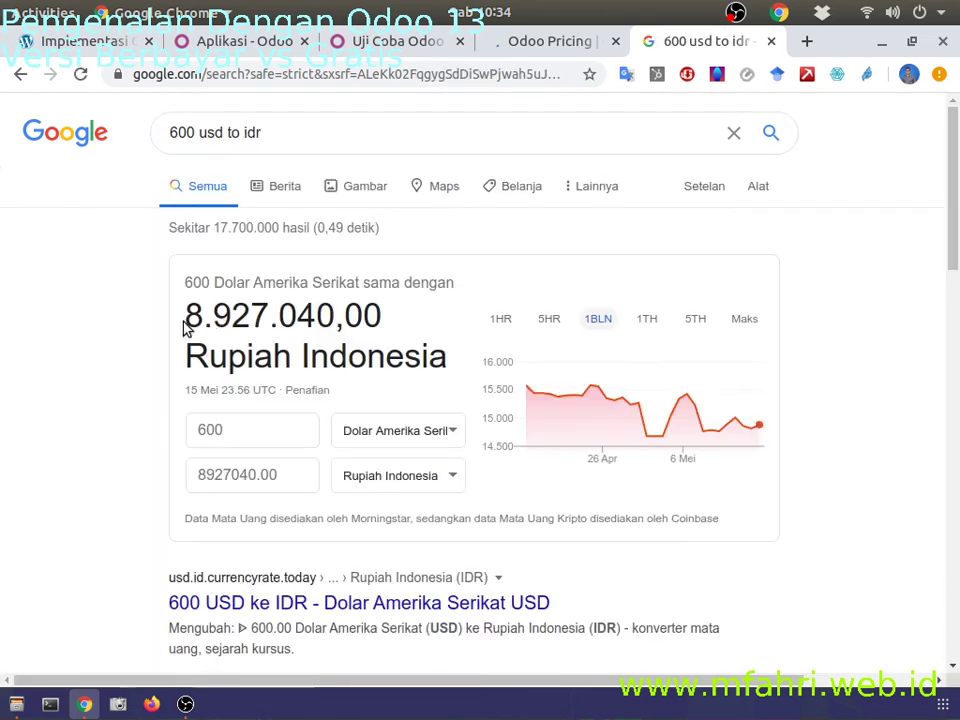
left_click_drag(189, 319, 373, 313)
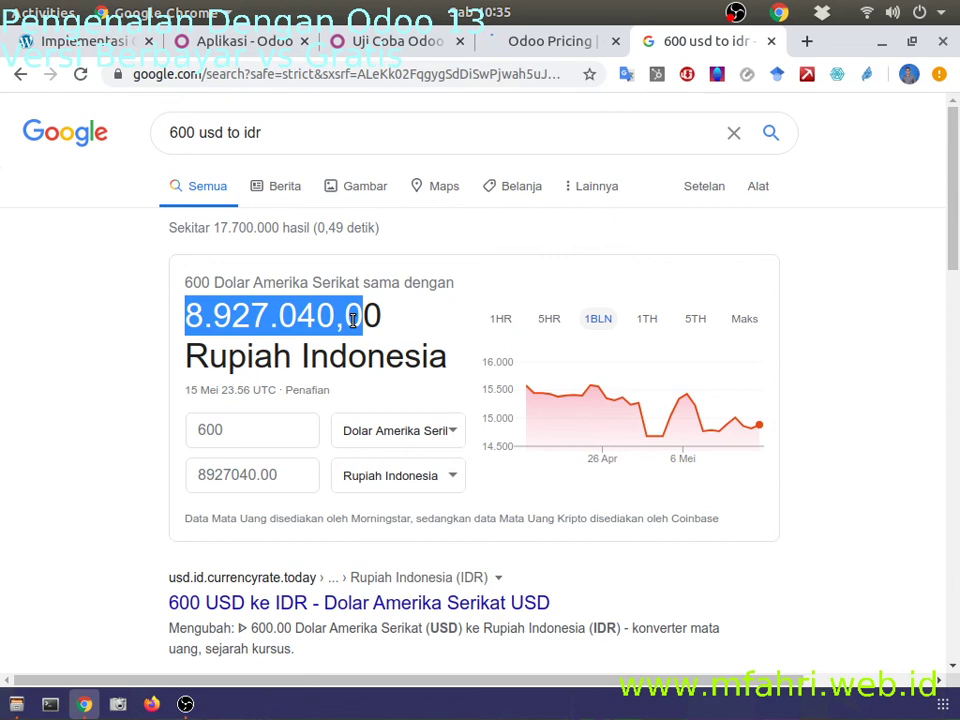
Return to the Odoo trial page and review the app selection there.
left_click(392, 42)
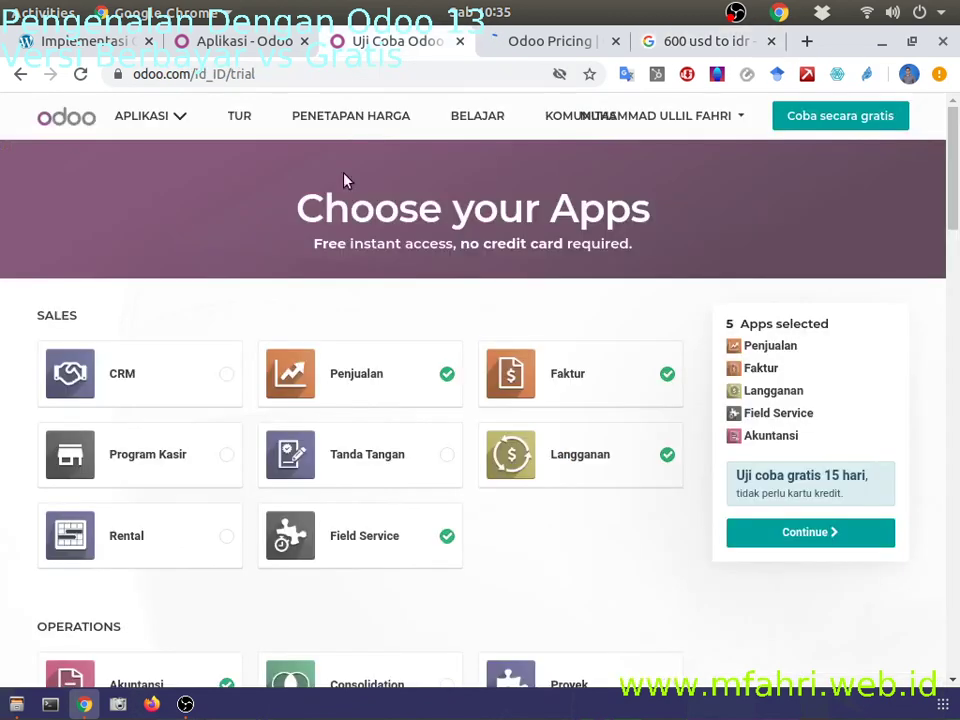
left_click(250, 40)
left_click(405, 44)
scroll(430, 205, "down", 3)
scroll(431, 206, "up", 3)
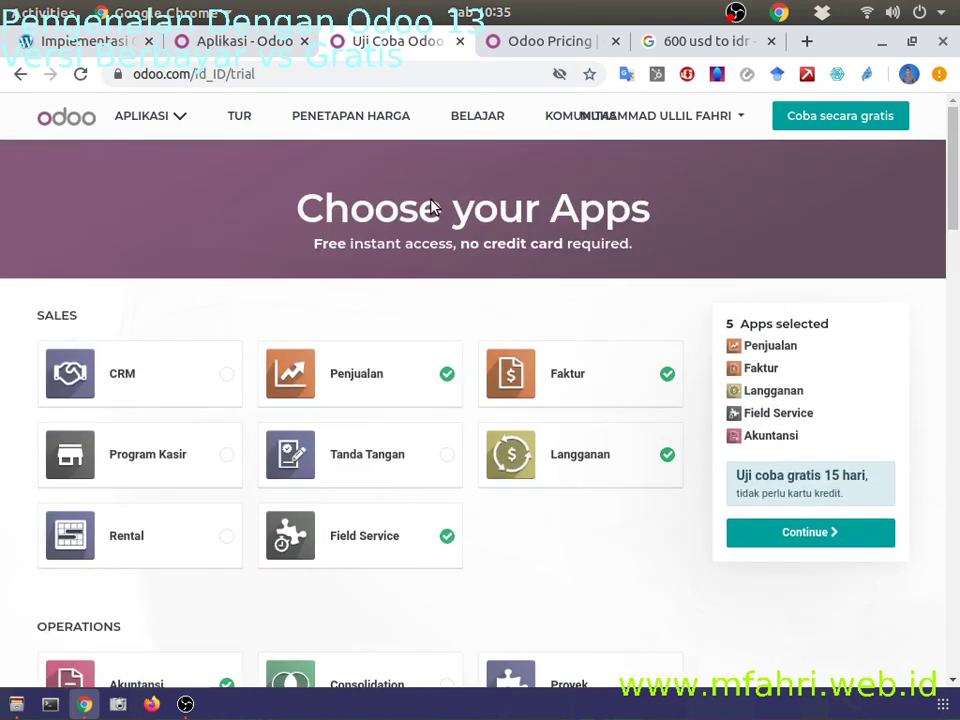
Go back to the Odoo download page to review the Odoo 13 Community and Enterprise downloads, and return to the Implementasi Odoo 13 curriculum.
left_click(12, 75)
scroll(305, 250, "down", 3)
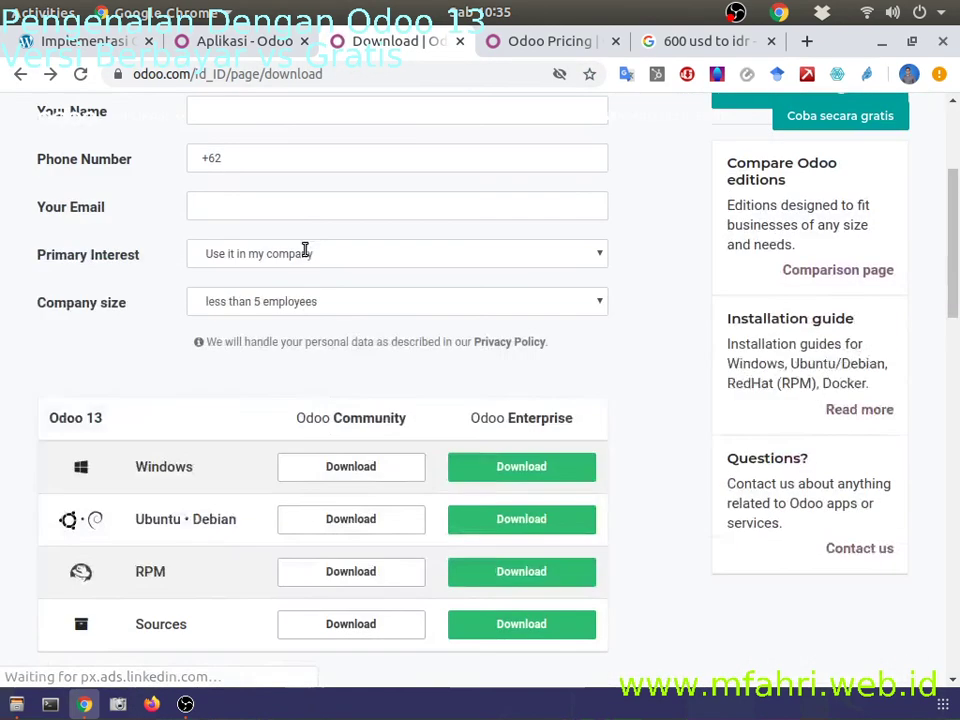
scroll(305, 250, "up", 3)
scroll(384, 579, "down", 4)
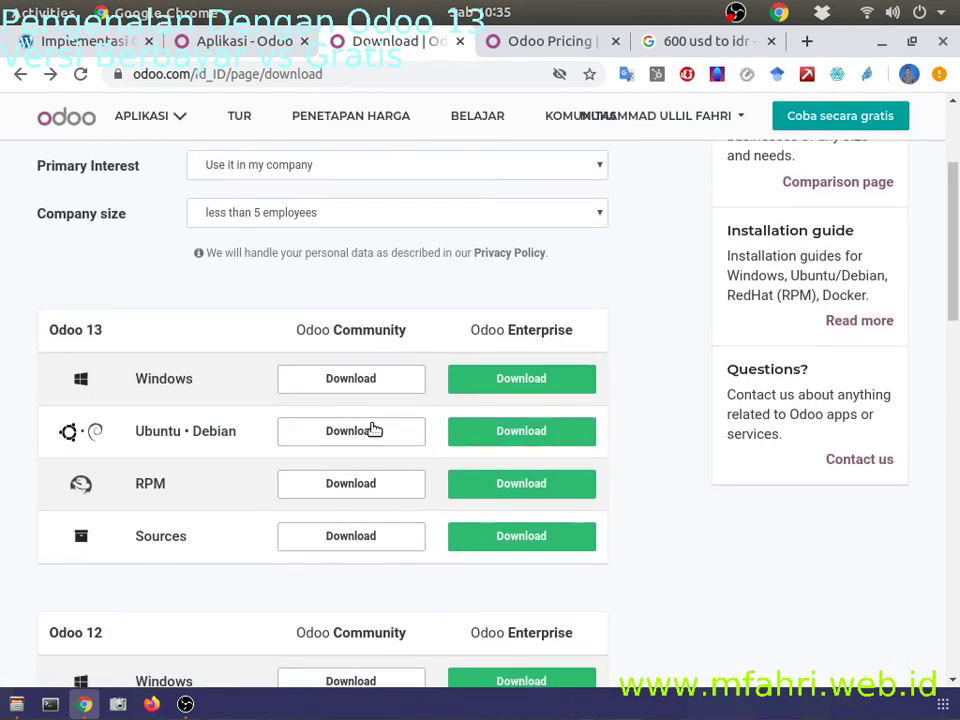
left_click(88, 42)
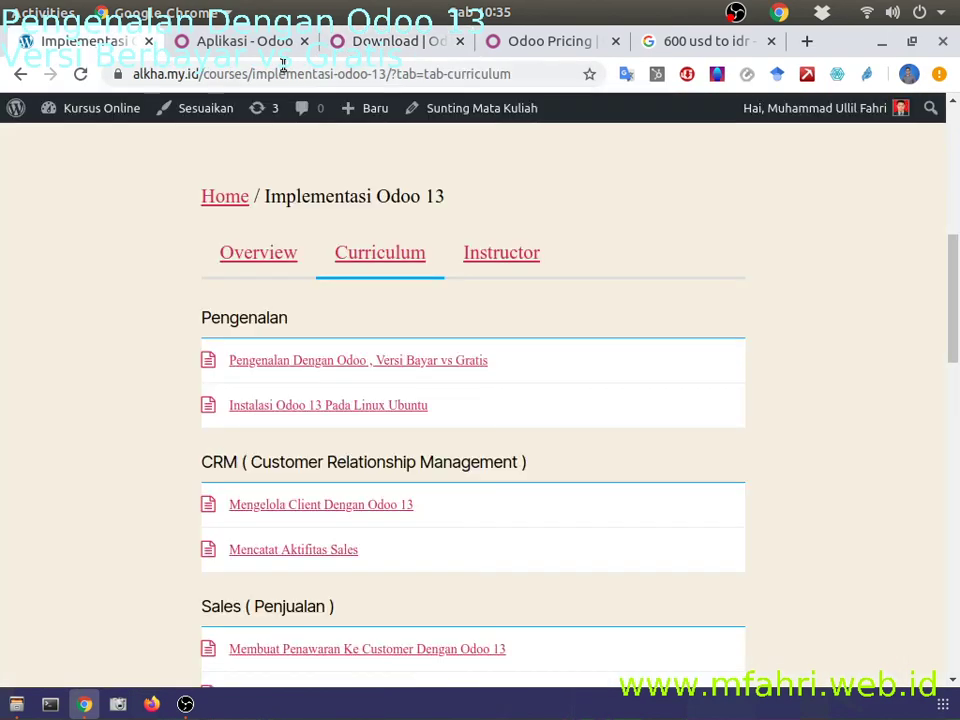
Revisit the Odoo 13 downloads, and review the modules listed in the local Odoo's Aplikasi page.
left_click(430, 42)
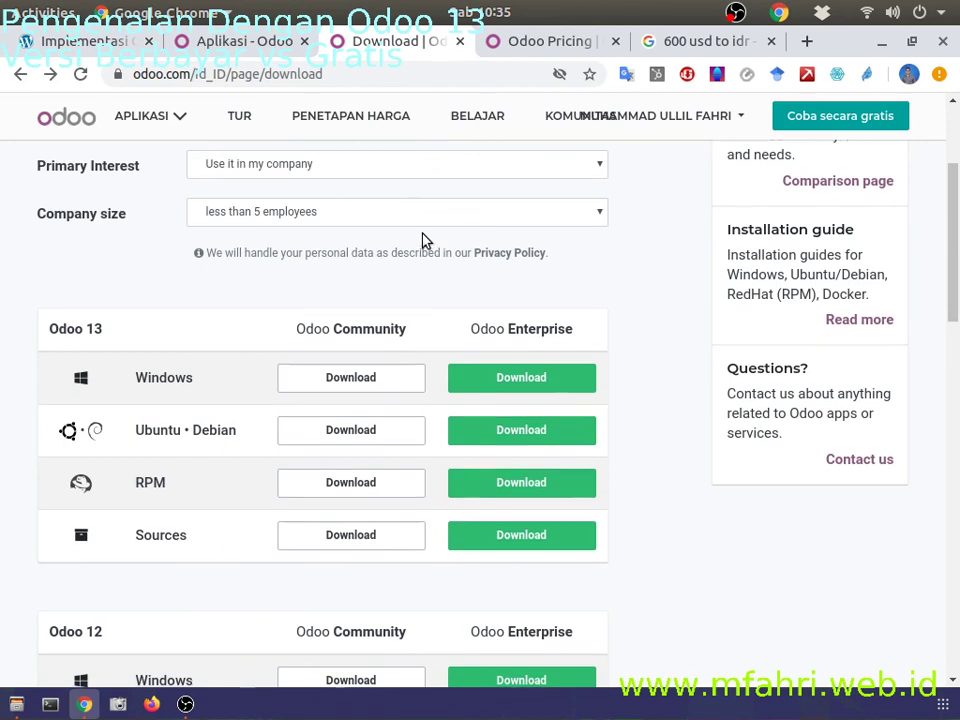
left_click(256, 50)
scroll(458, 577, "down", 2)
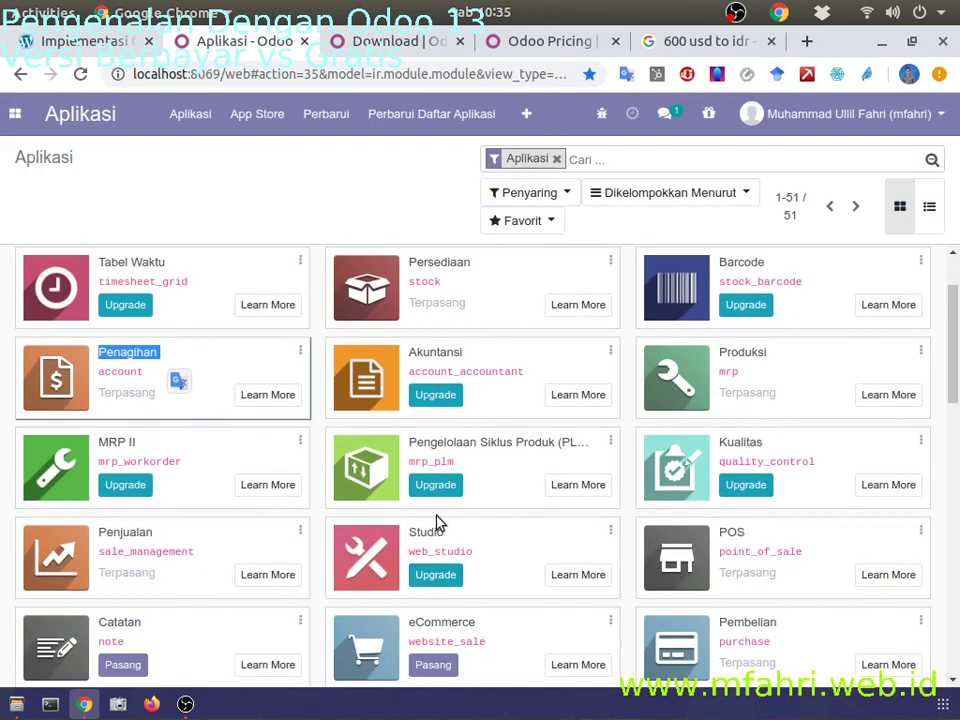
scroll(445, 470, "up", 2)
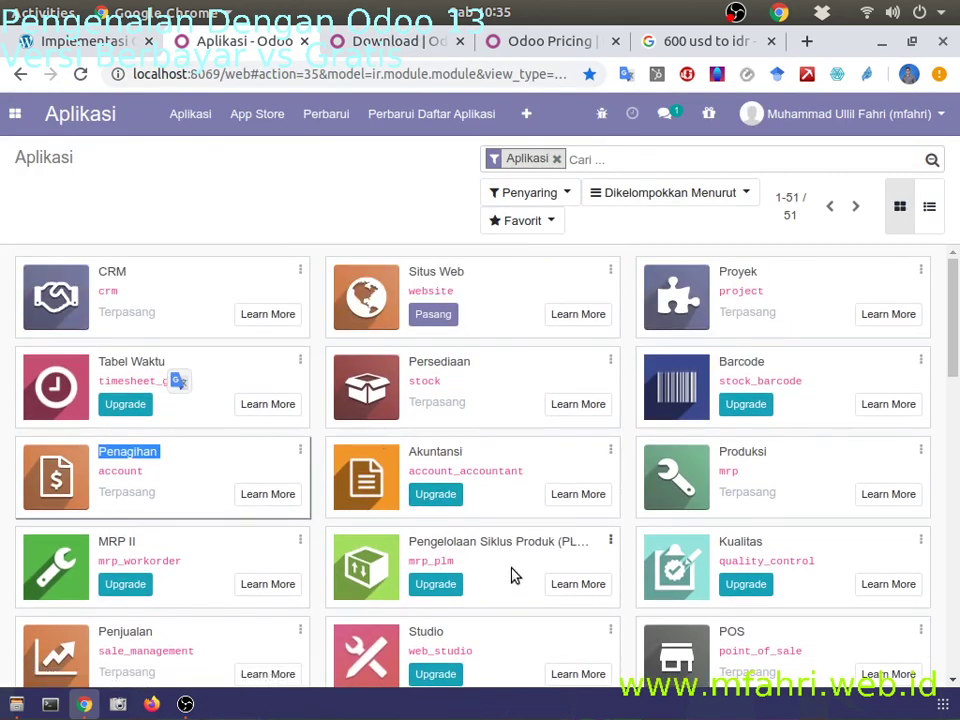
scroll(491, 553, "down", 2)
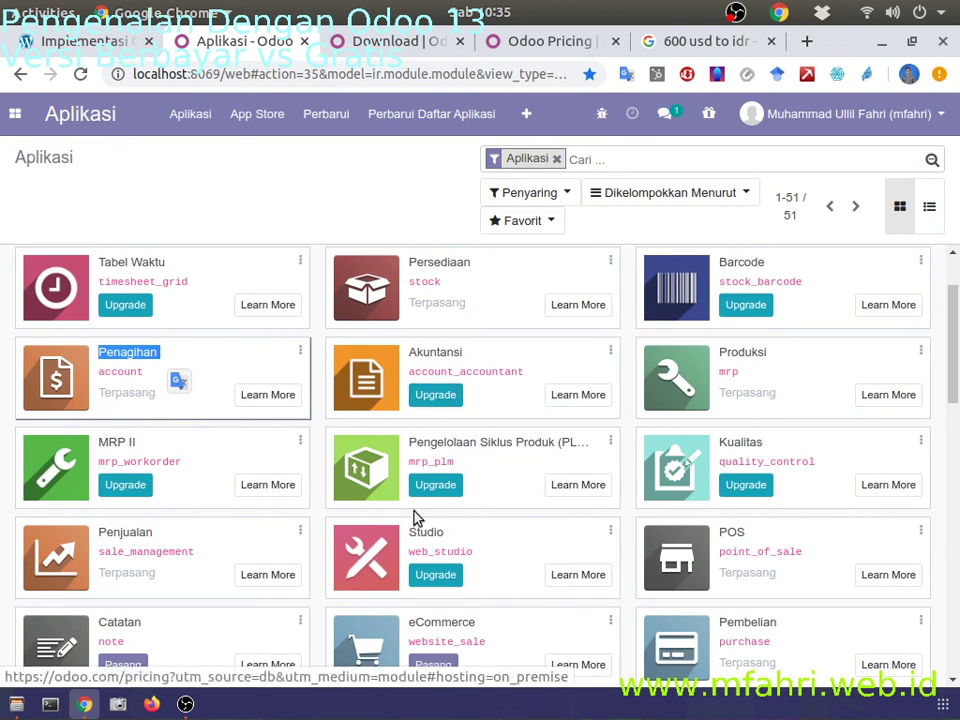
scroll(418, 508, "down", 2)
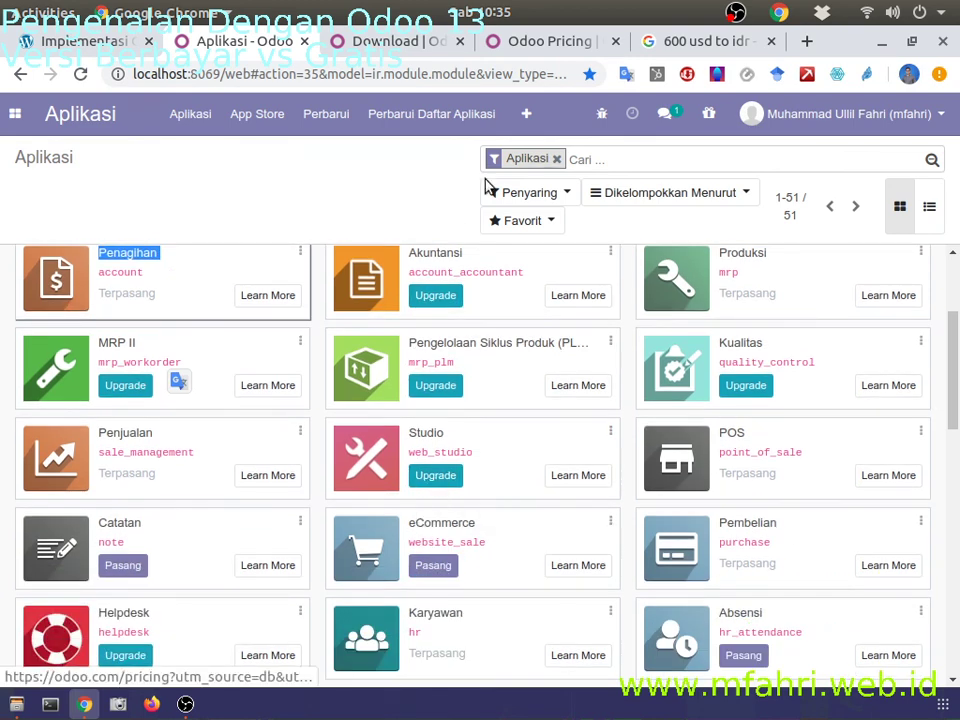
Return to the "600 usd to idr" results and highlight the full converted rupiah amount.
left_click(701, 41)
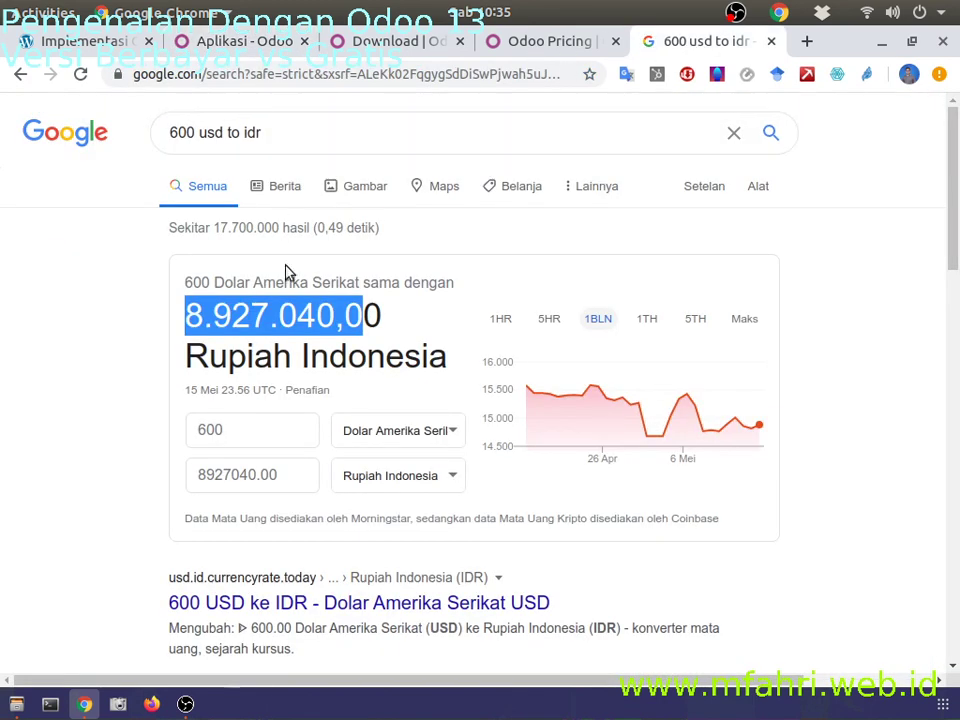
left_click_drag(184, 317, 381, 318)
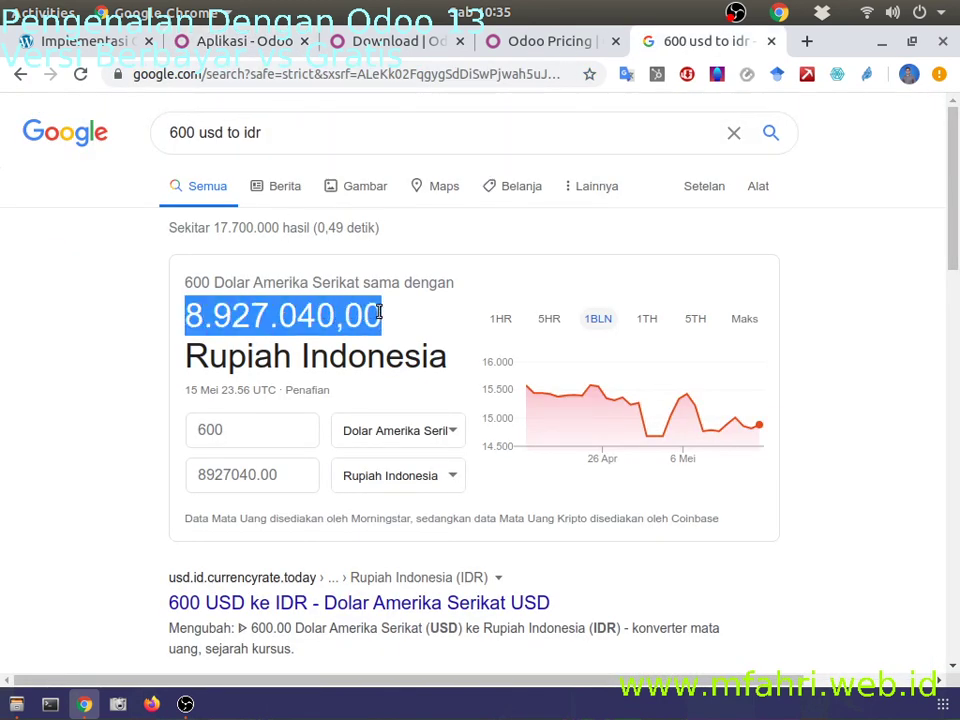
Go back to the local Odoo and review its installed apps menu and the Aplikasi module list.
left_click(231, 39)
scroll(267, 400, "up", 2)
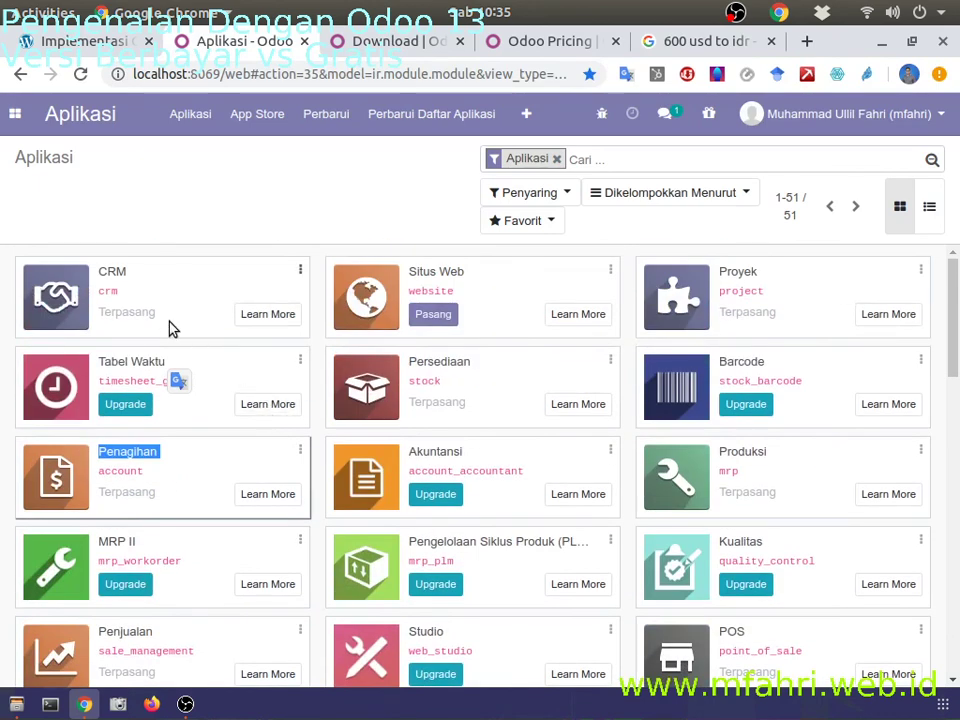
left_click(15, 118)
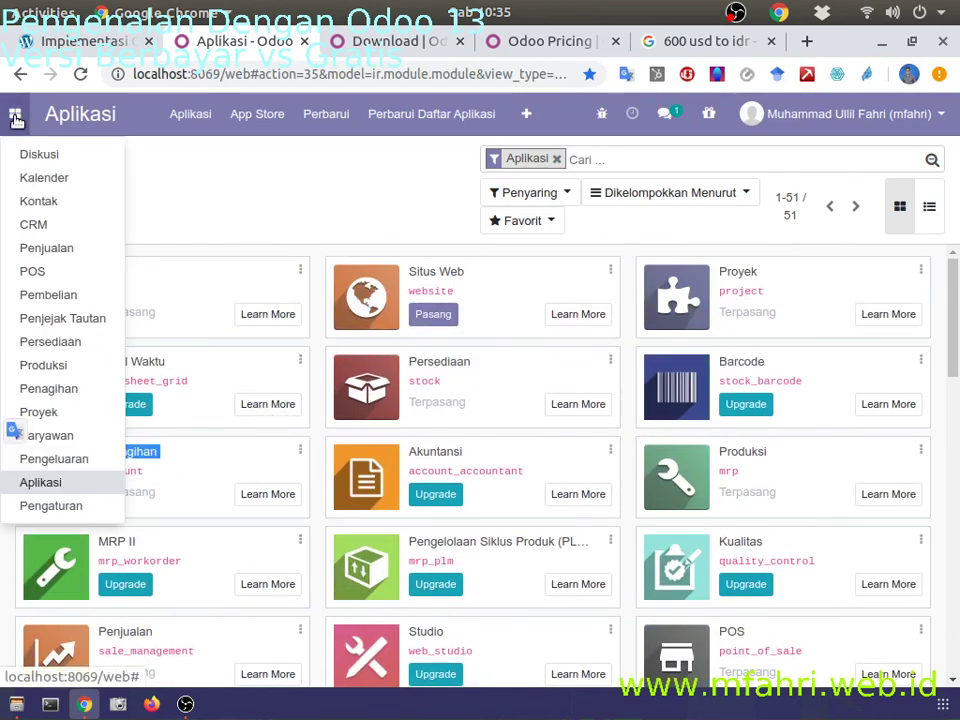
left_click(255, 199)
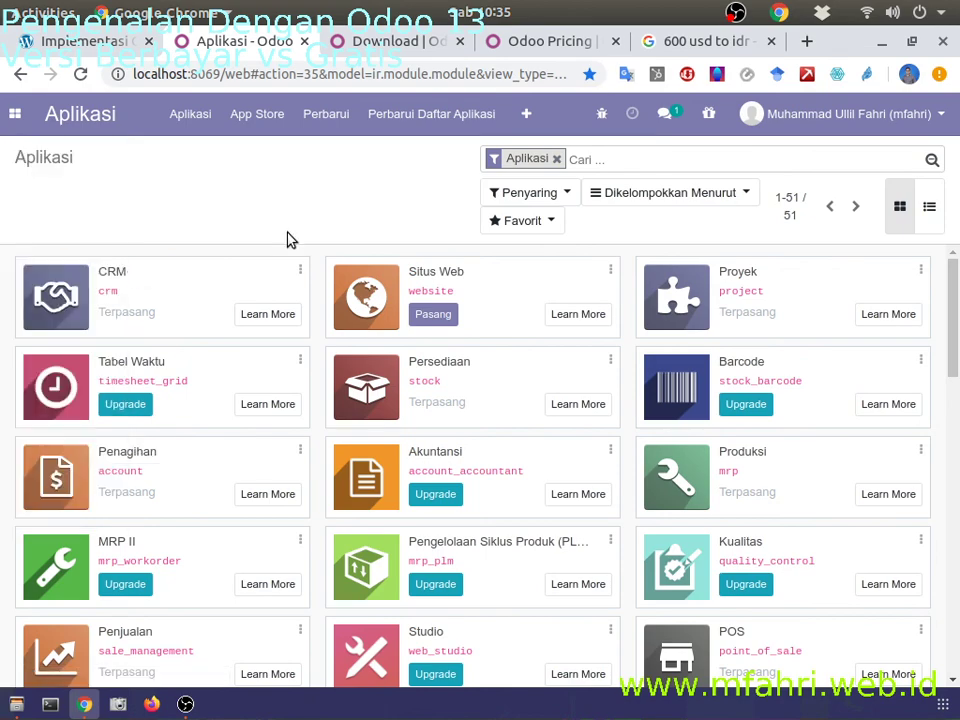
scroll(590, 410, "down", 5)
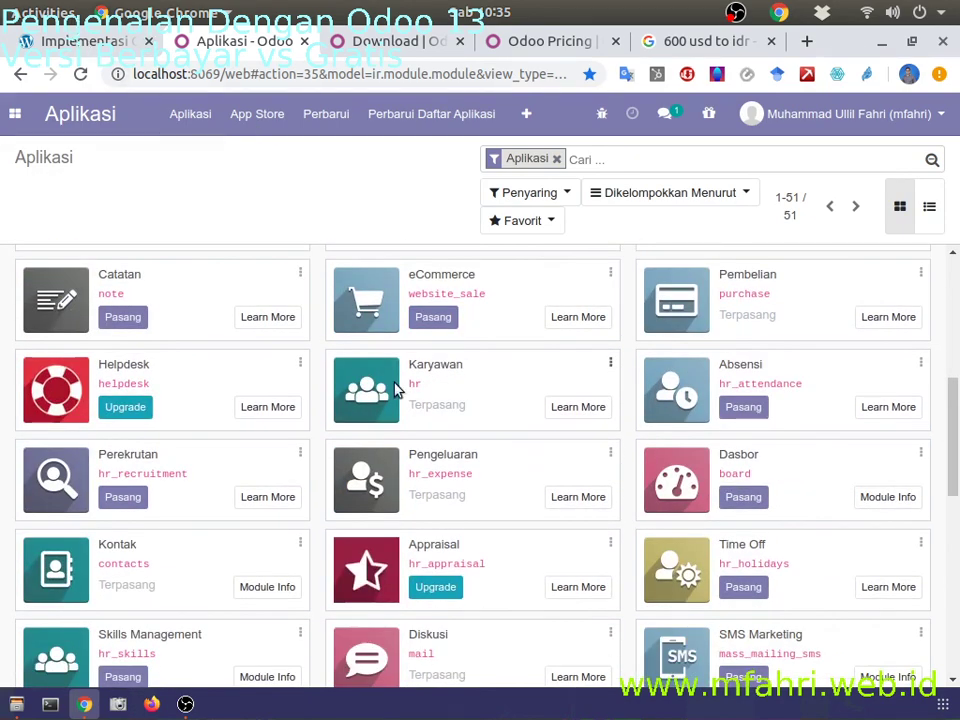
scroll(395, 388, "up", 5)
Return to the Implementasi Odoo 13 curriculum to view the Linux Ubuntu installation lesson, and briefly check OBS Studio.
left_click(24, 40)
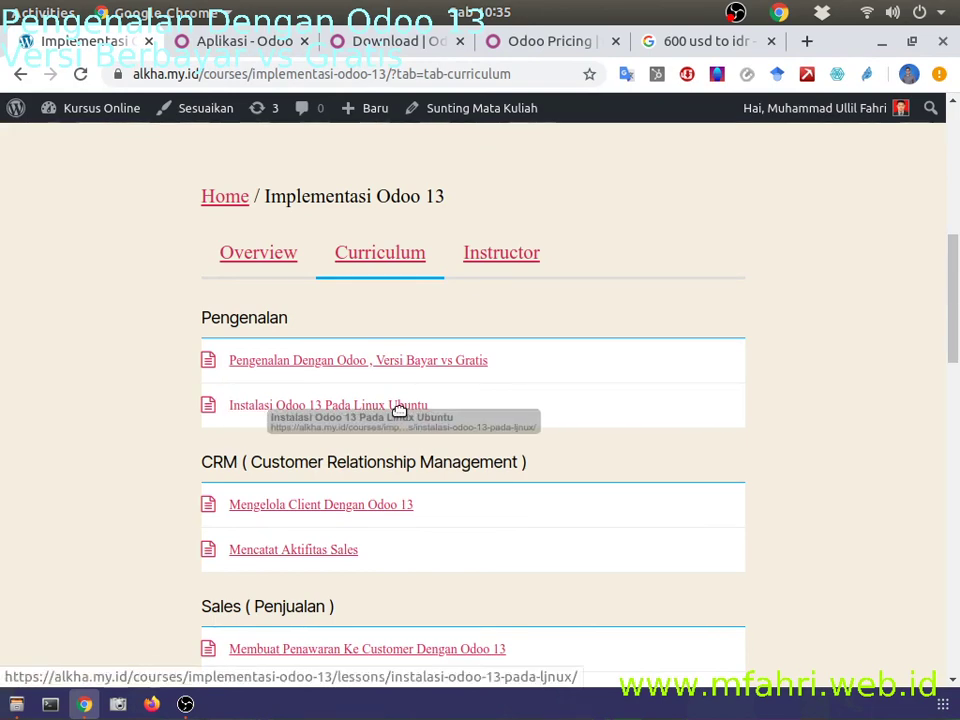
left_click(185, 704)
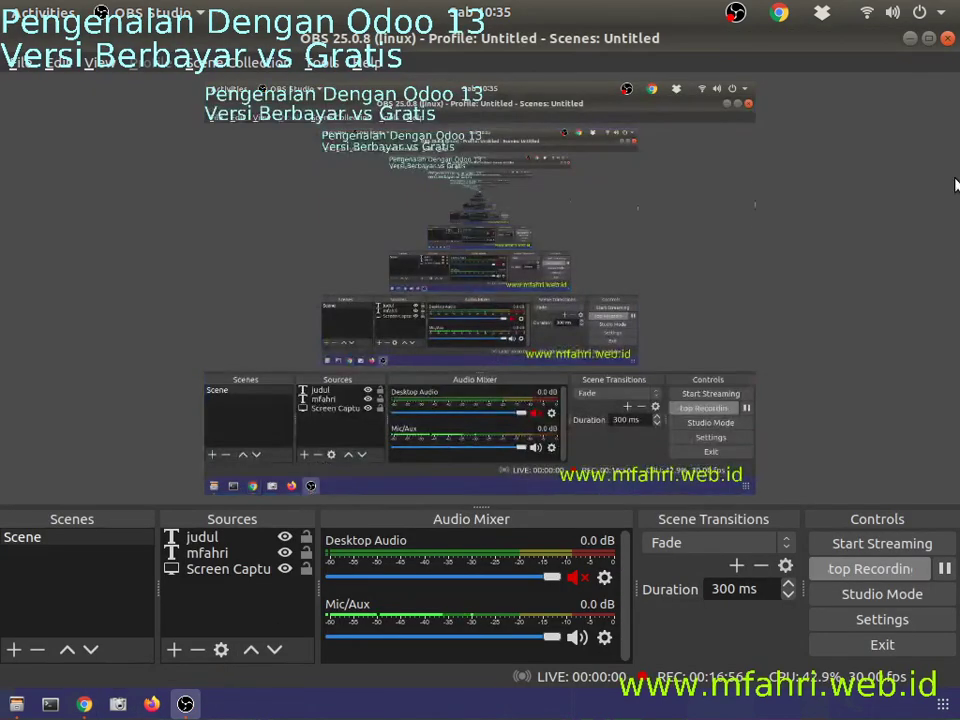
left_click(909, 39)
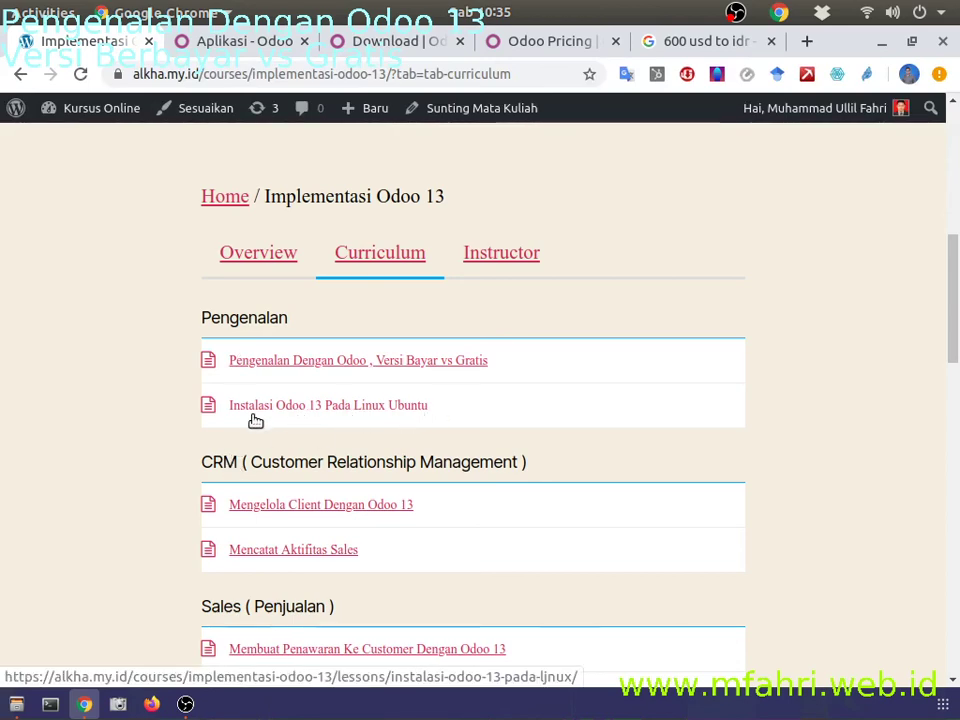
Highlight the "Ubuntu • Debian" entry among the Odoo 13 downloads, and switch to OBS Studio.
left_click(385, 41)
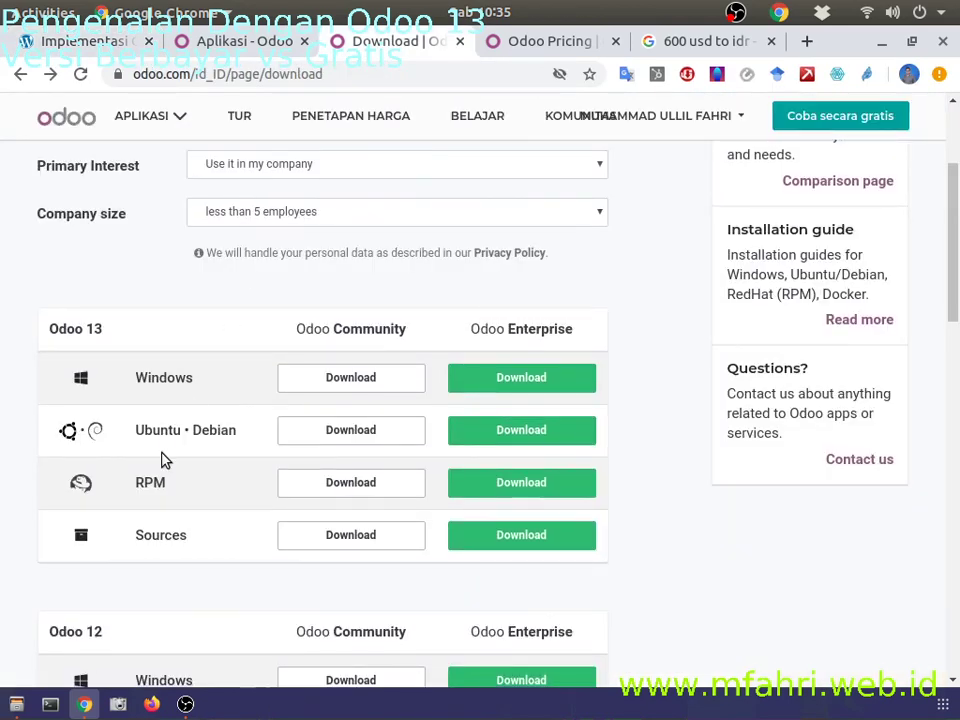
left_click_drag(137, 435, 242, 437)
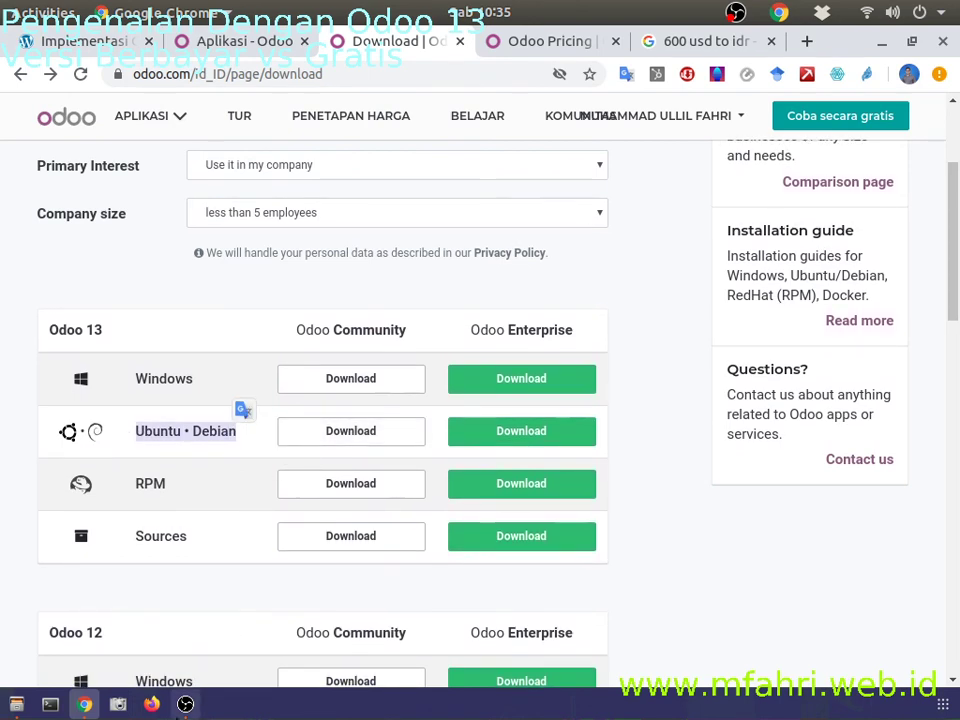
left_click(185, 705)
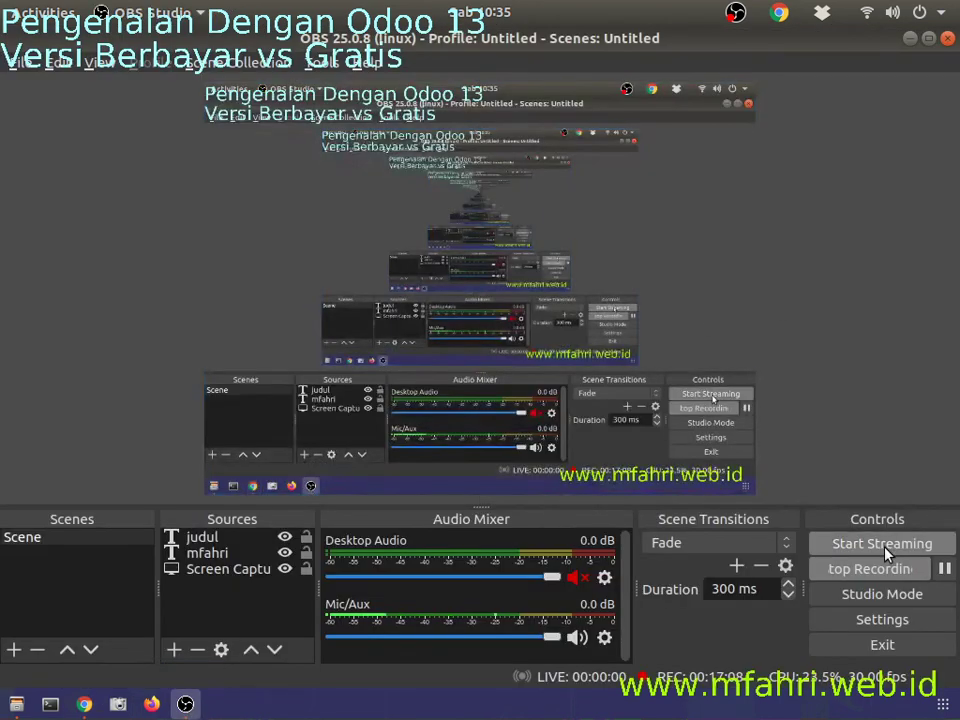